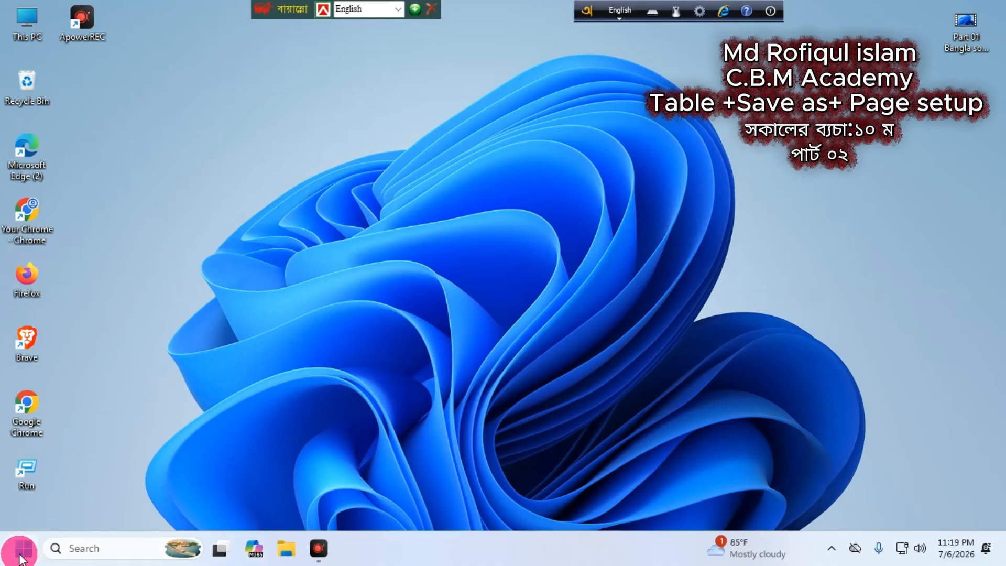
# Step: Launch Word from the Start menu's pinned apps and create a new blank document
pyautogui.click(24, 548)
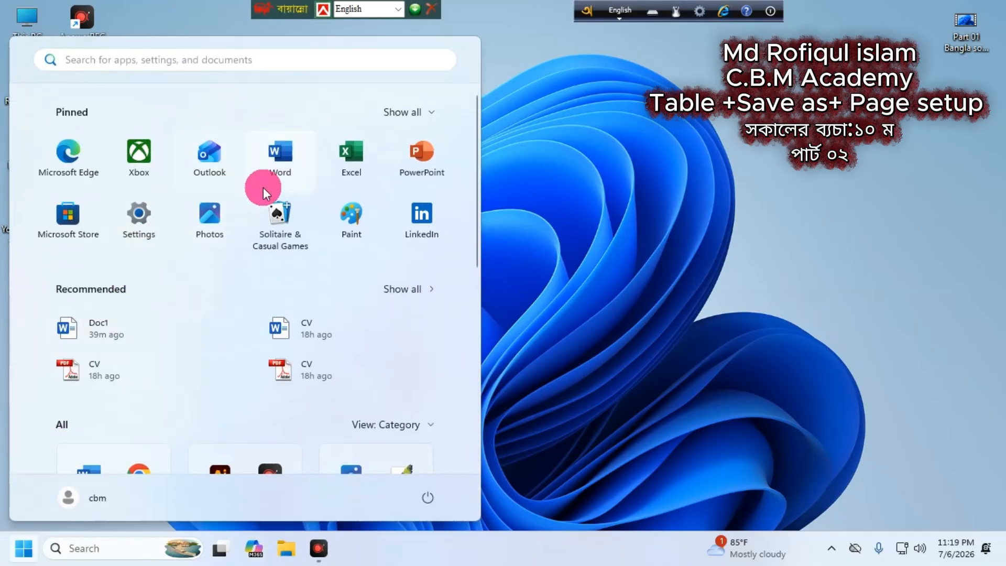
pyautogui.click(280, 152)
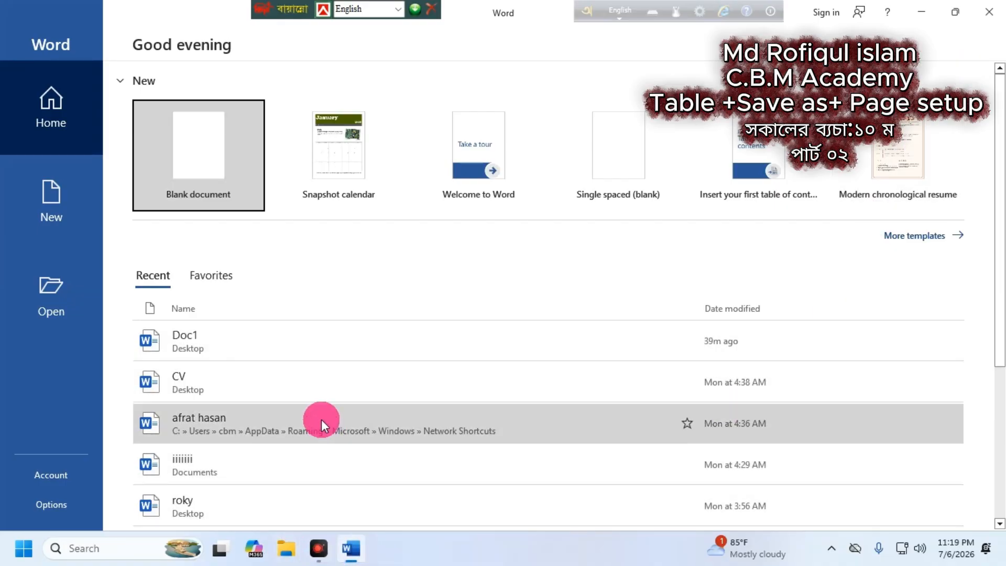
pyautogui.click(194, 151)
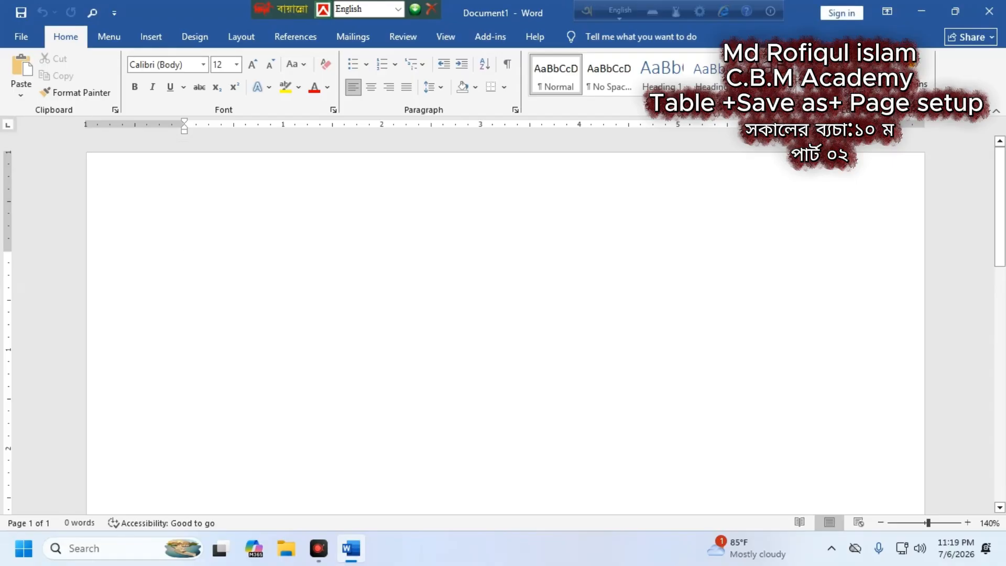
# Step: Type the heading 'C. b.M Academy' with 'Name' on the line below it
pyautogui.write('B')
pyautogui.press('BackSpace')
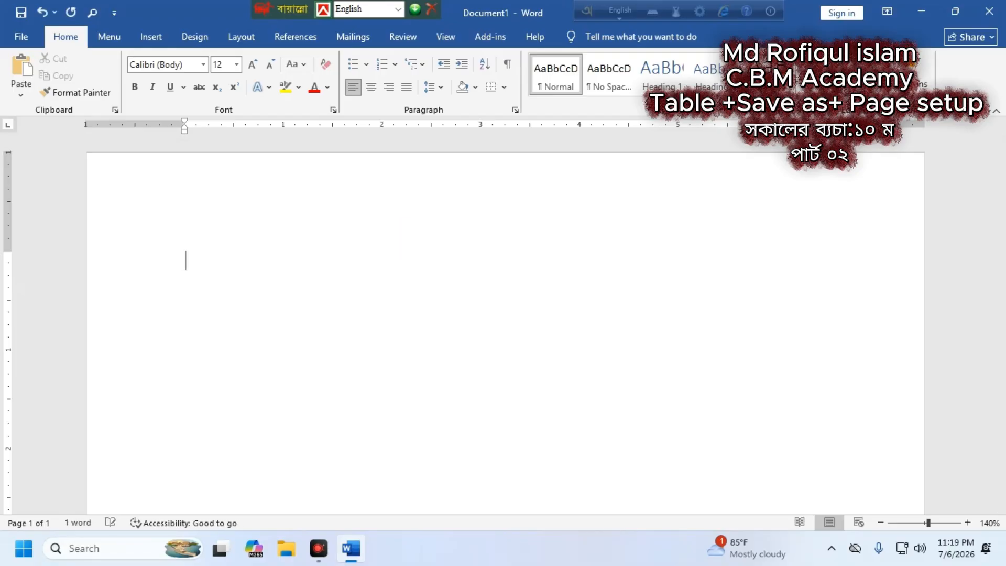
pyautogui.write('C. M Ac')
pyautogui.press('BackSpace')
pyautogui.press('BackSpace')
pyautogui.press('BackSpace')
pyautogui.press('BackSpace')
pyautogui.write('b')
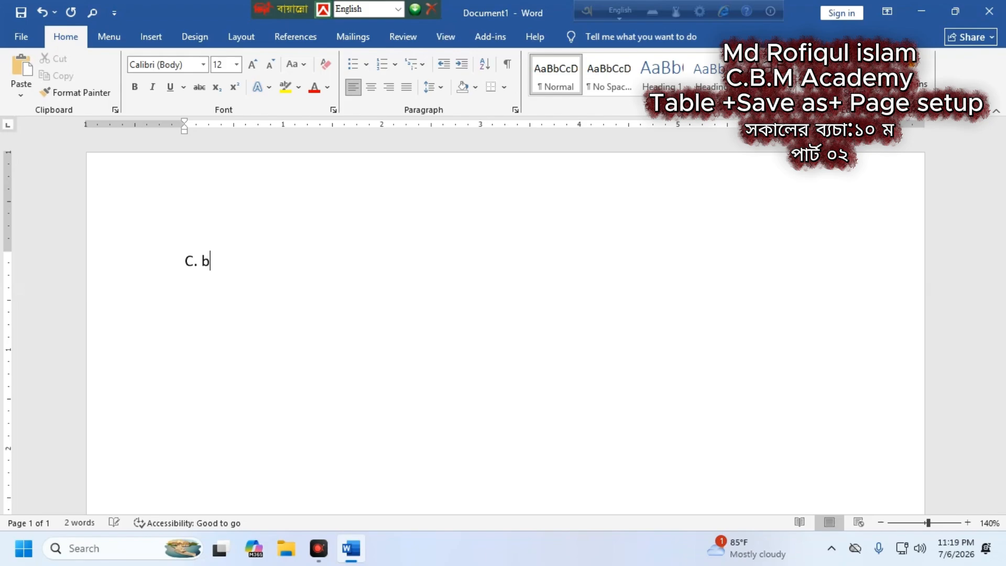
pyautogui.write('.M Ac')
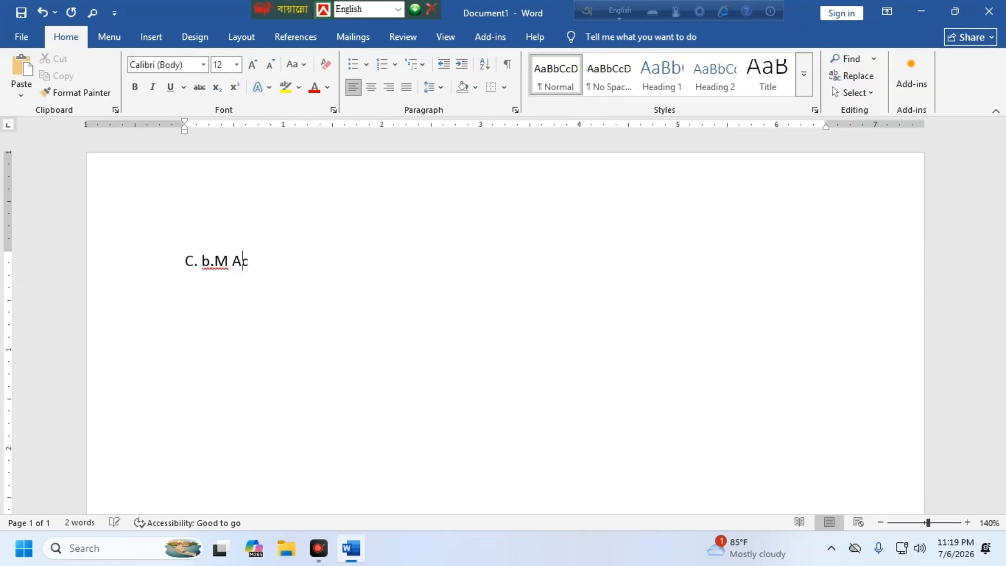
pyautogui.write('ademy')
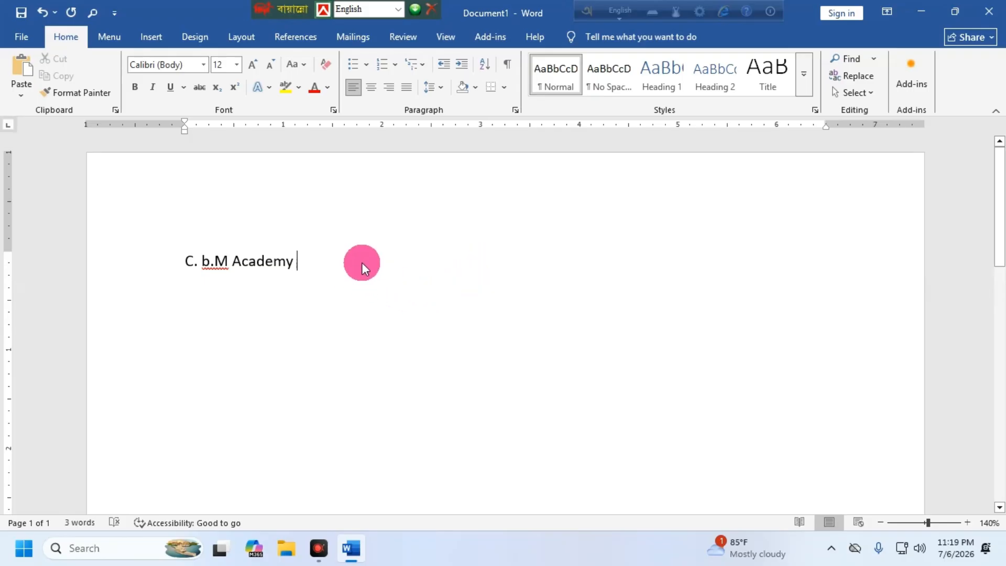
pyautogui.press('Return')
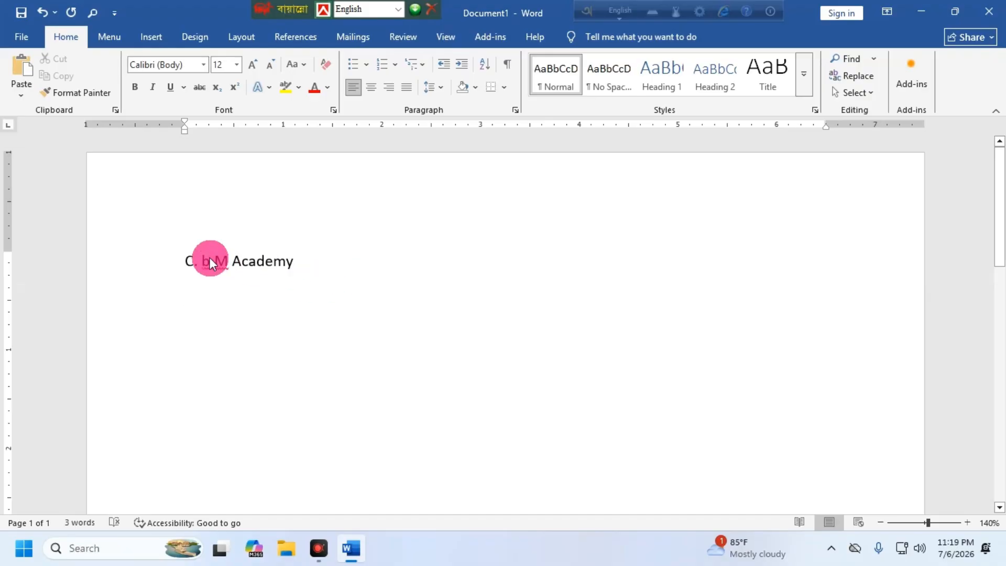
pyautogui.write('N')
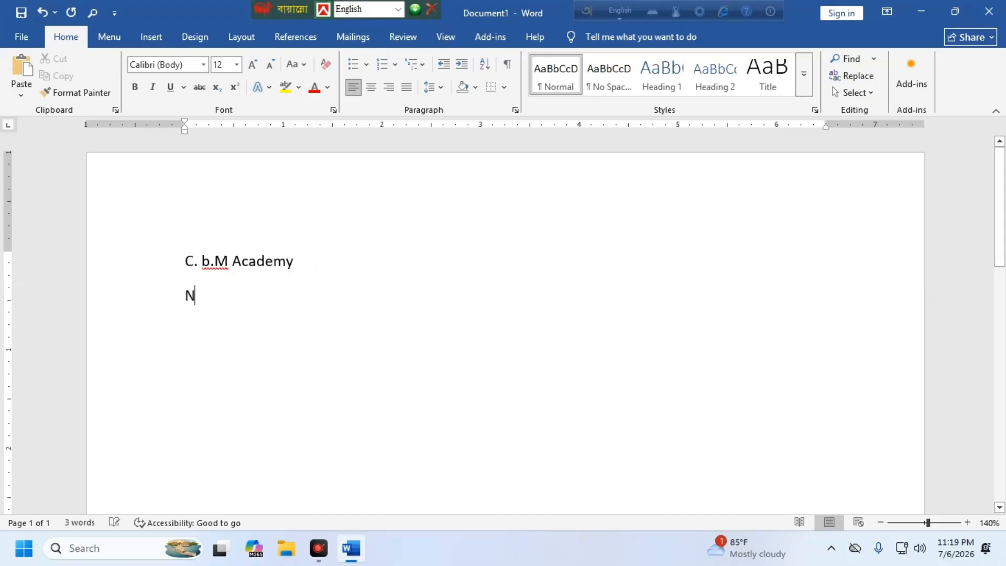
pyautogui.write('ame')
# Step: Open Page Setup from the classic File menu and set all four margins to 0.5 inch
pyautogui.click(106, 35)
pyautogui.click(16, 59)
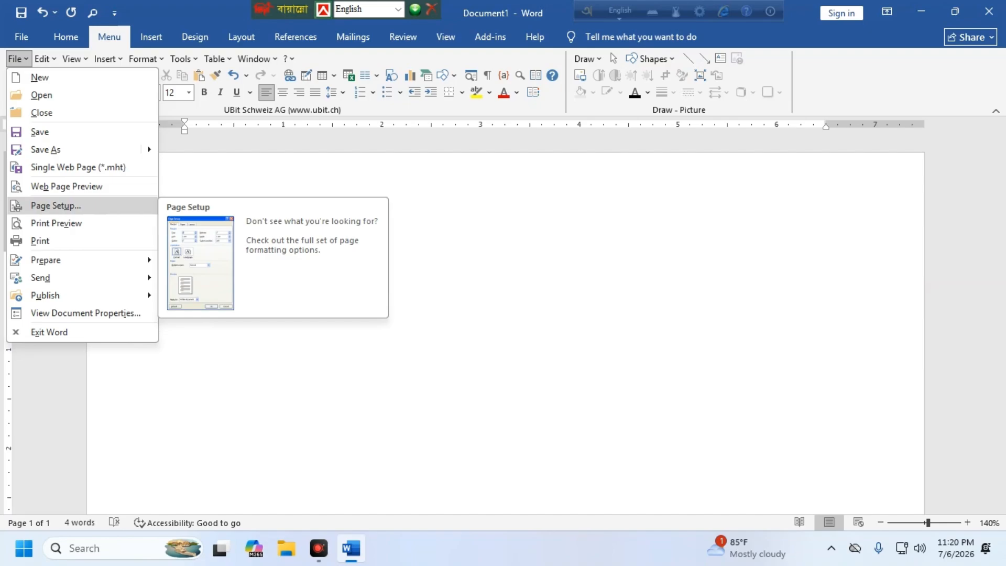
pyautogui.click(56, 206)
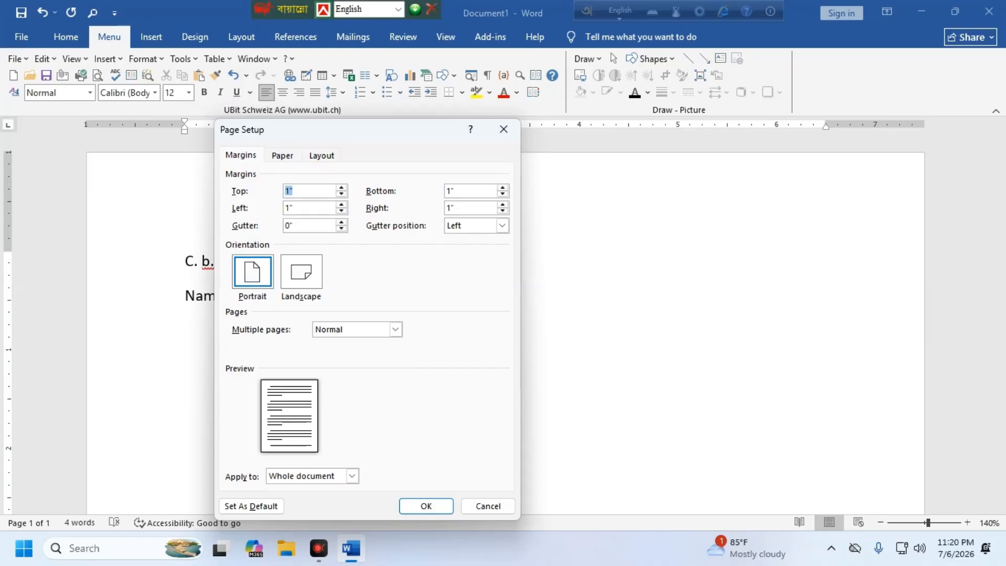
pyautogui.click(341, 194)
pyautogui.click(342, 194)
pyautogui.click(341, 194)
pyautogui.click(342, 194)
pyautogui.click(341, 194)
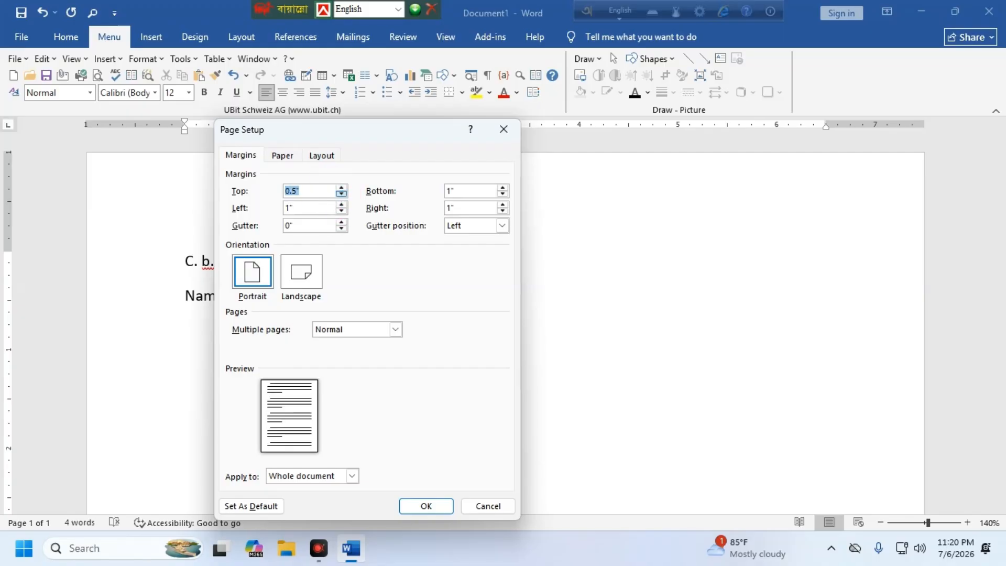
pyautogui.click(342, 210)
pyautogui.click(342, 211)
pyautogui.click(342, 211)
pyautogui.click(341, 211)
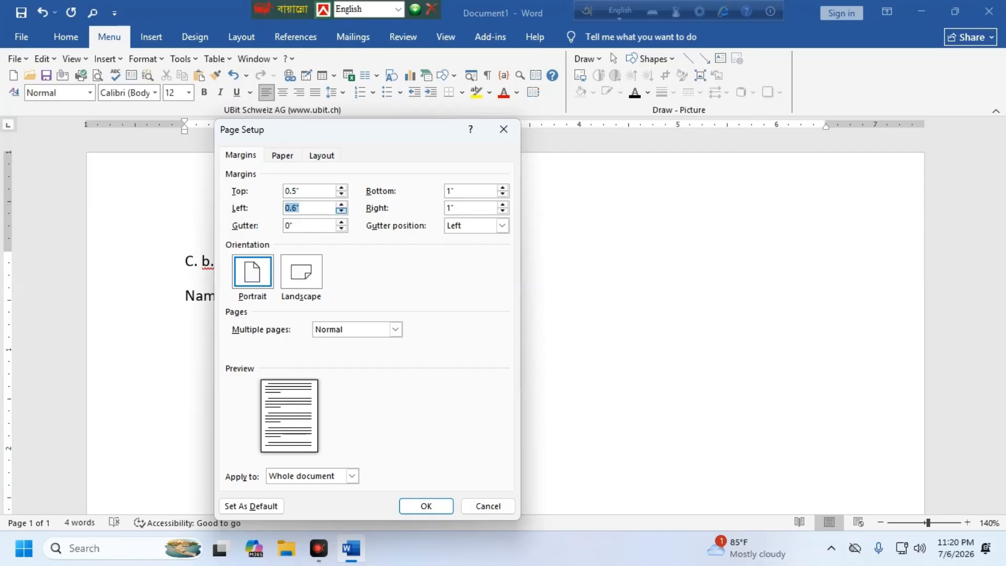
pyautogui.click(342, 211)
pyautogui.click(502, 194)
pyautogui.click(503, 194)
pyautogui.click(502, 194)
pyautogui.click(502, 194)
pyautogui.click(503, 210)
pyautogui.click(503, 211)
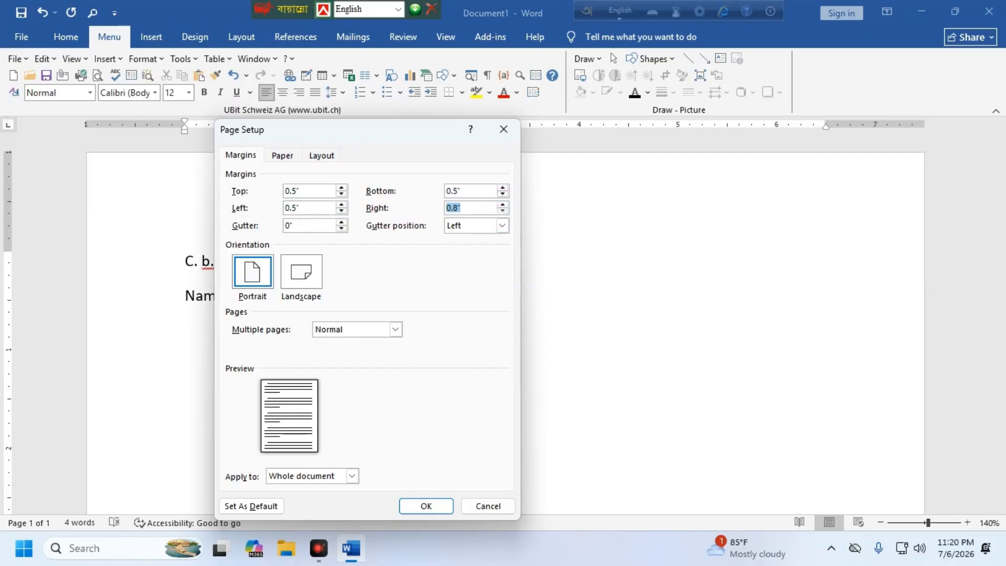
pyautogui.click(503, 210)
pyautogui.click(503, 211)
pyautogui.click(296, 279)
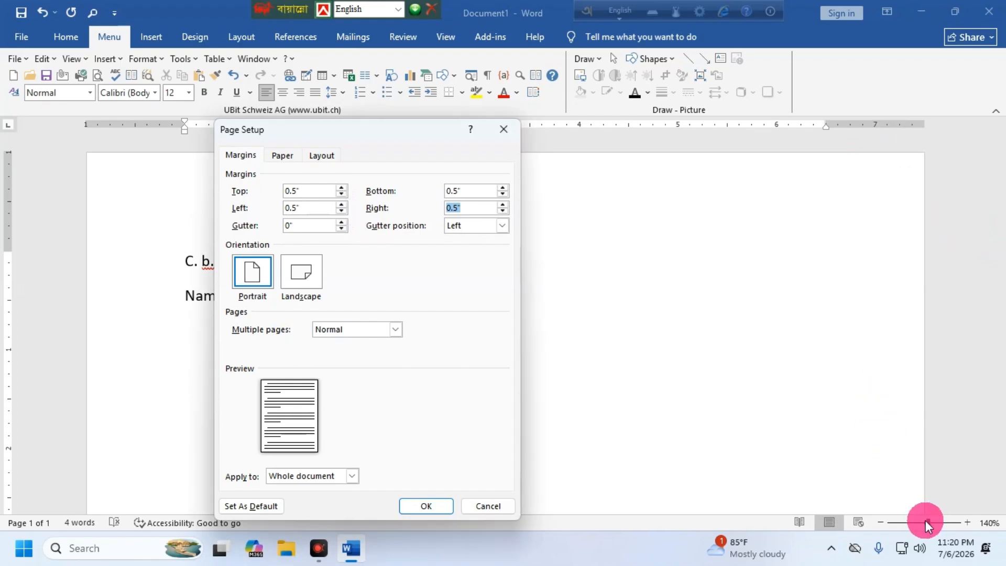
# Step: Choose A4 as the paper size and apply the page setup
pyautogui.click(283, 155)
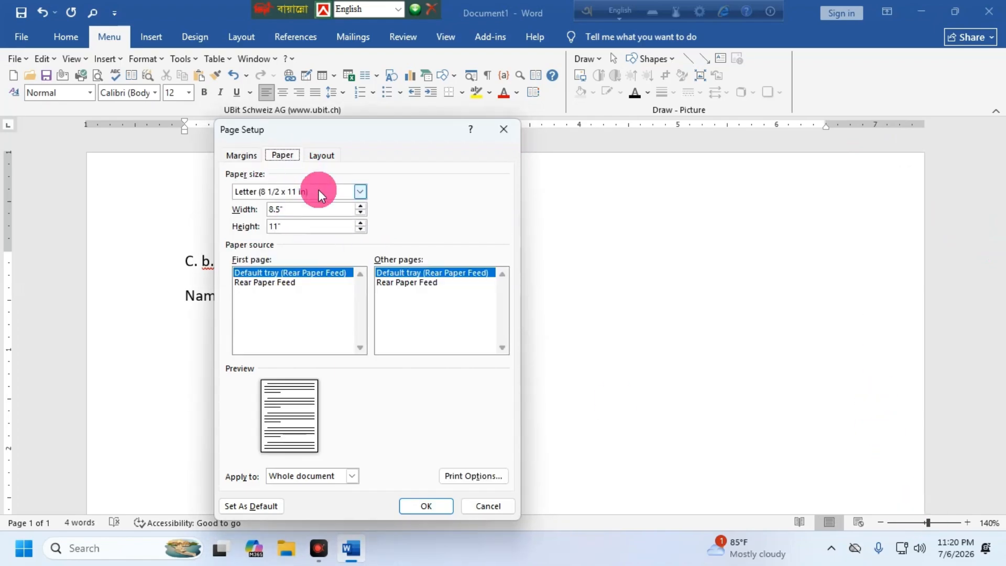
pyautogui.click(359, 191)
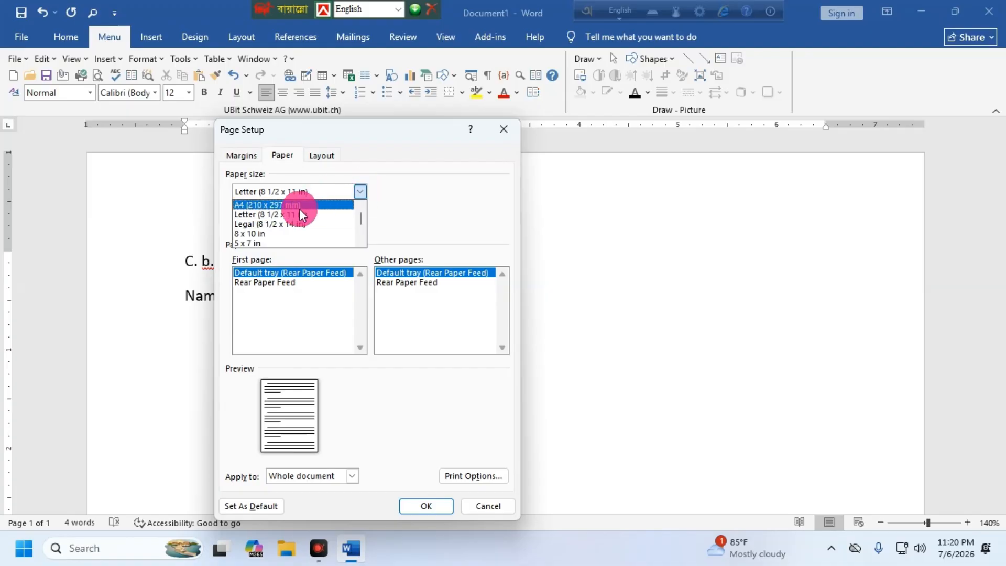
pyautogui.click(277, 204)
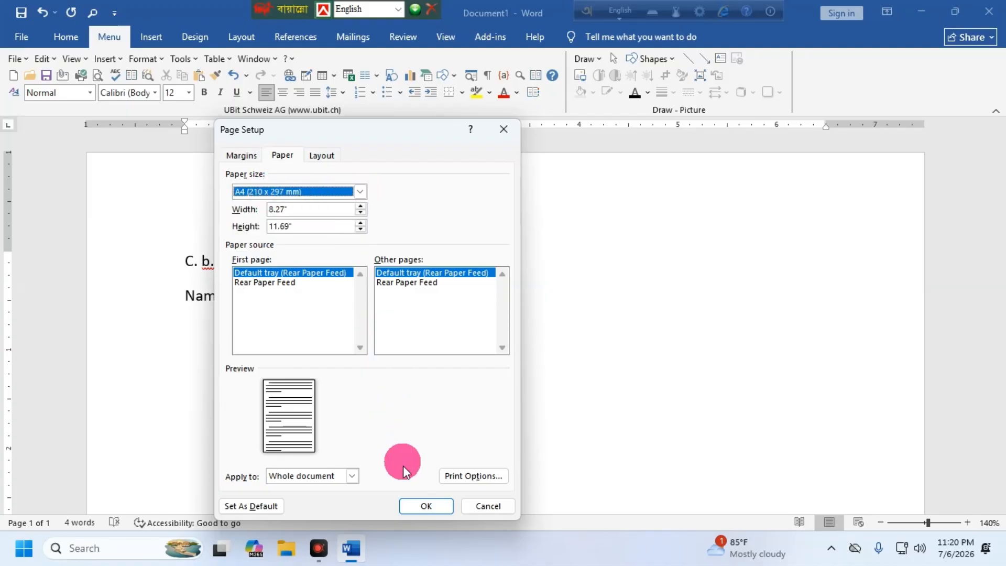
pyautogui.click(419, 505)
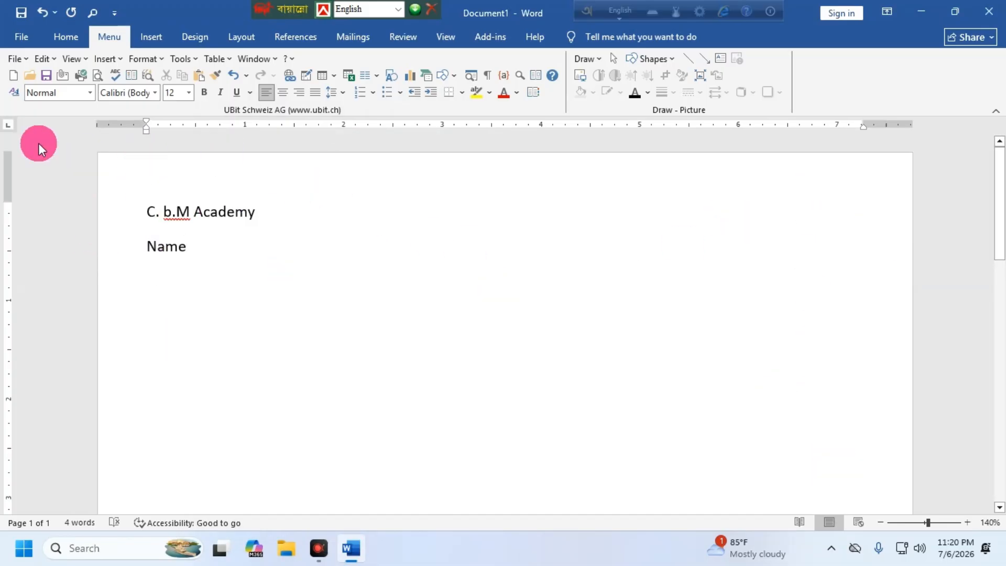
# Step: Turn on Show text boundaries under Word Options > Advanced > Show document content
pyautogui.click(21, 35)
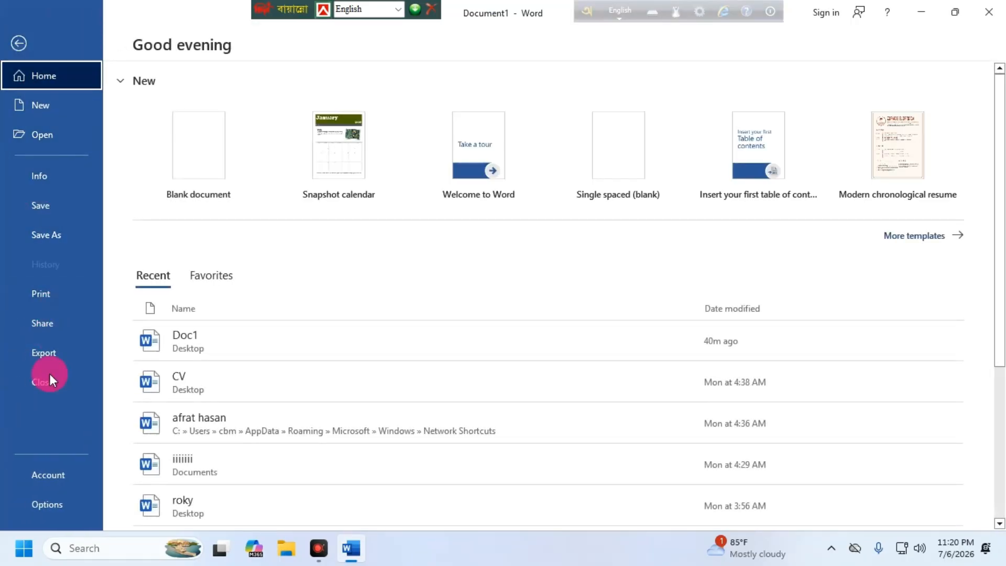
pyautogui.click(33, 504)
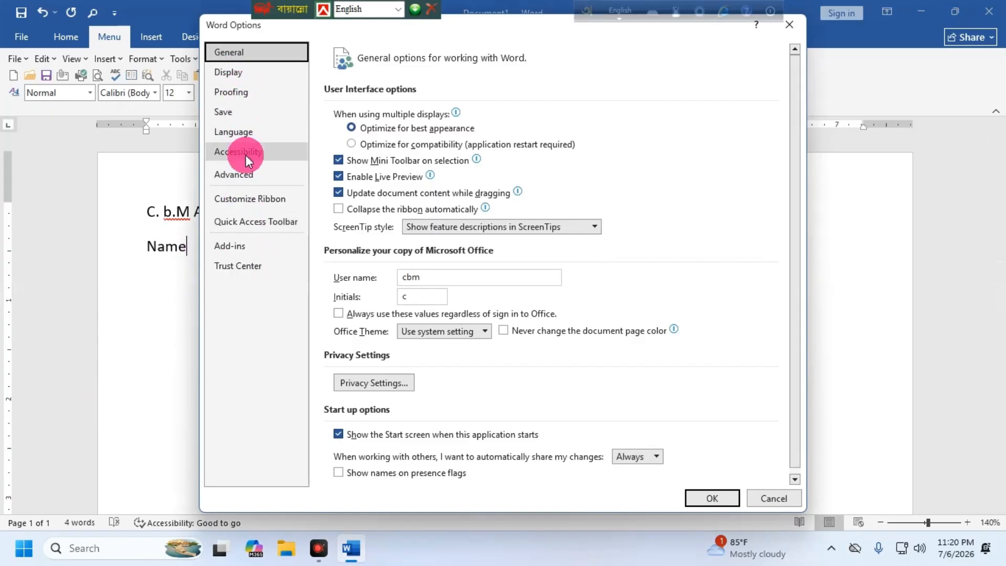
pyautogui.click(233, 173)
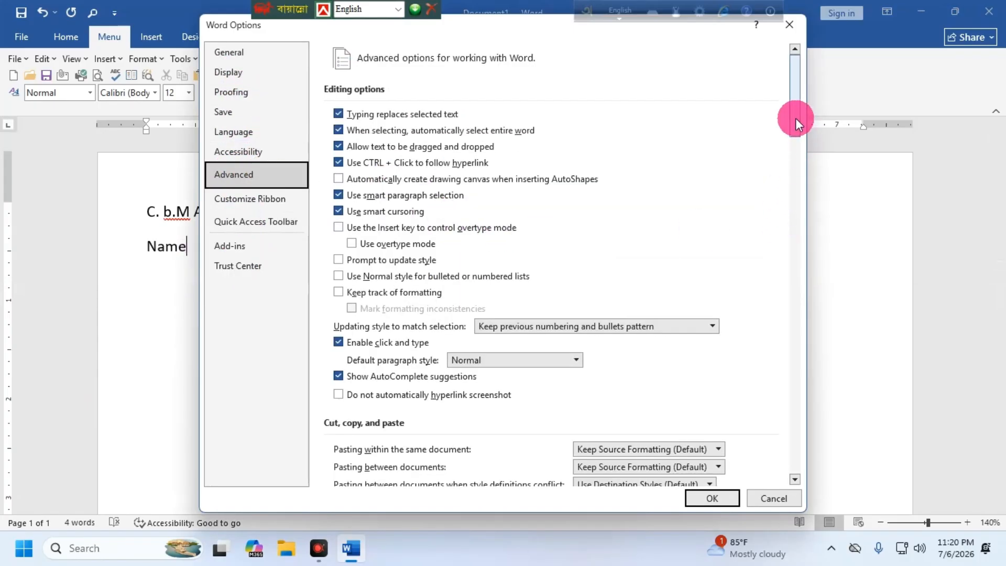
pyautogui.moveTo(794, 123); pyautogui.dragTo(804, 220)
pyautogui.click(359, 260)
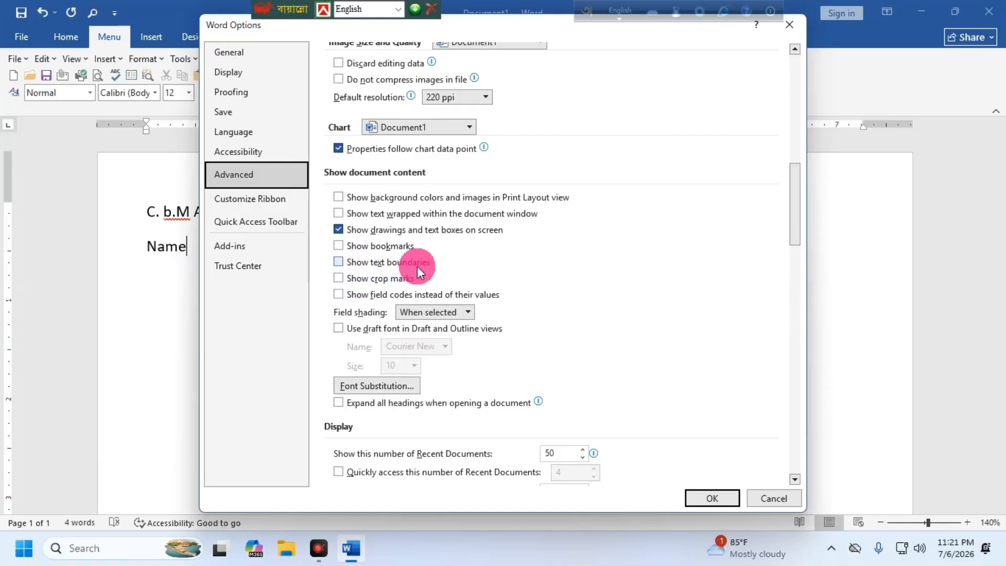
pyautogui.click(386, 260)
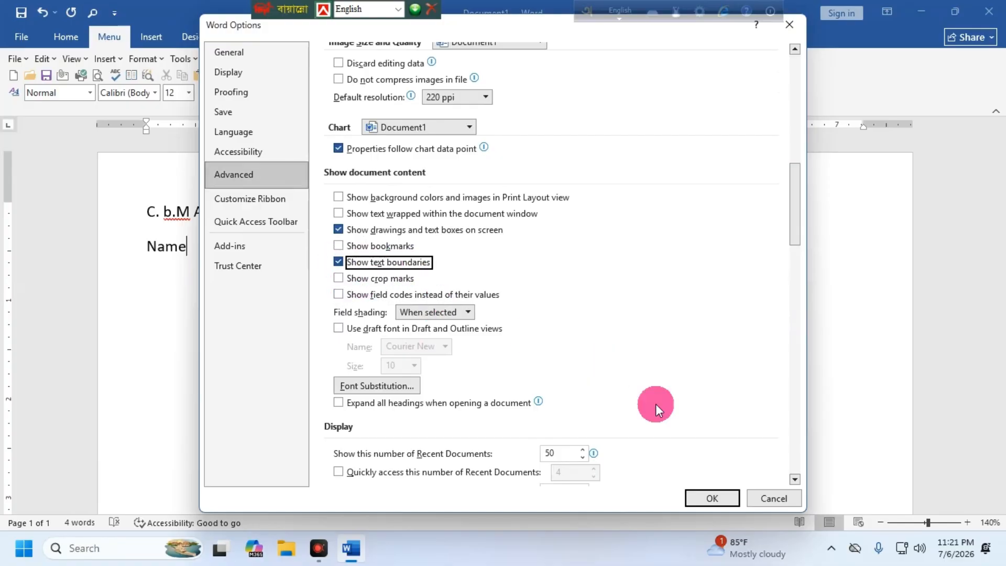
pyautogui.click(730, 497)
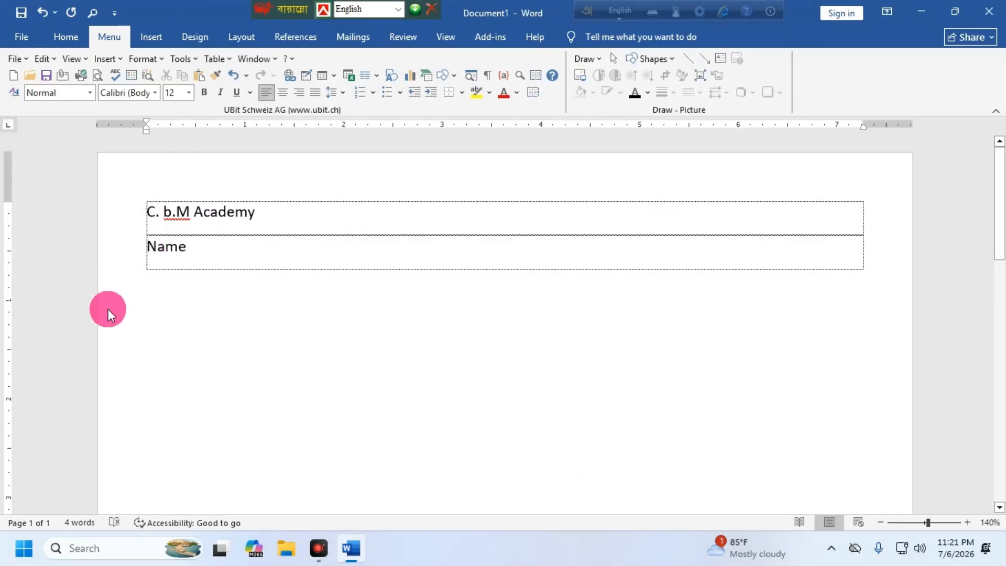
# Step: Reopen Page Setup and reduce the top, left, bottom and right margins to 0.4 inch
pyautogui.doubleClick(11, 218)
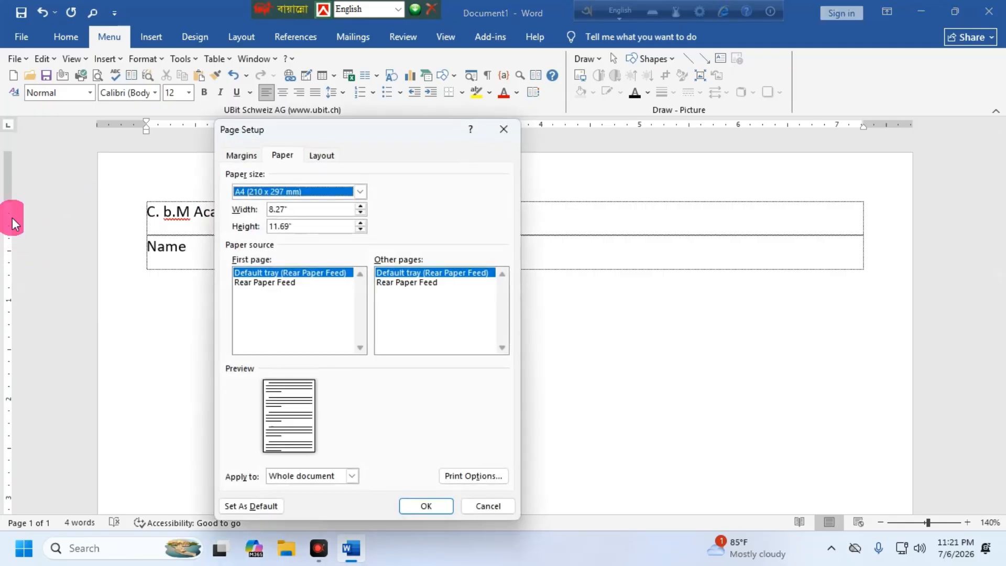
pyautogui.click(245, 156)
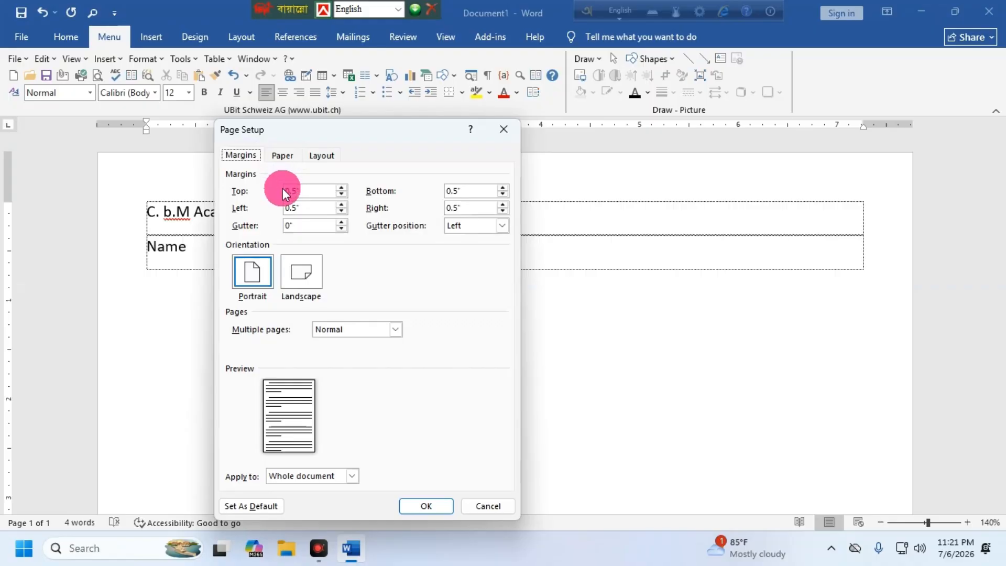
pyautogui.click(341, 194)
pyautogui.click(341, 211)
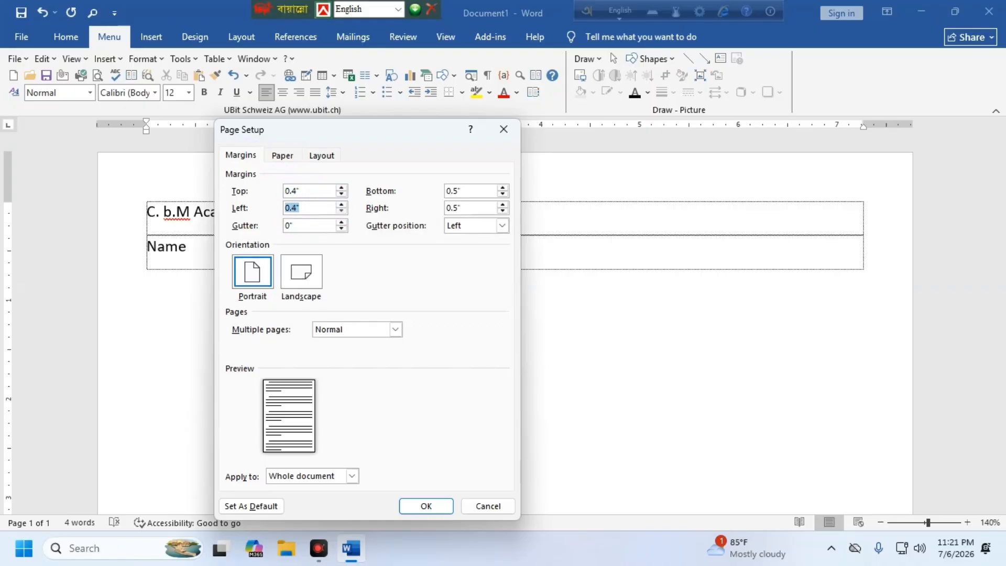
pyautogui.click(502, 193)
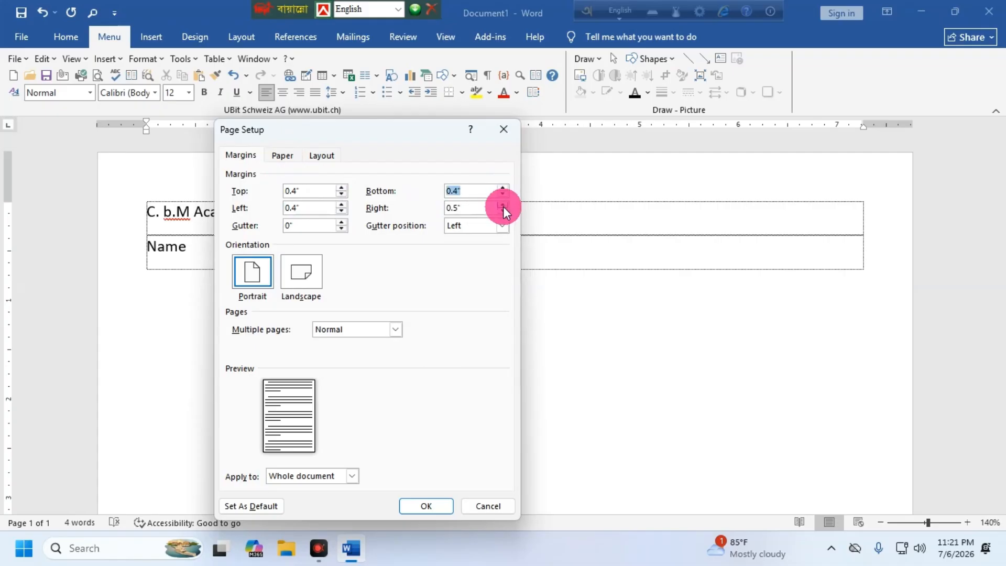
pyautogui.click(503, 211)
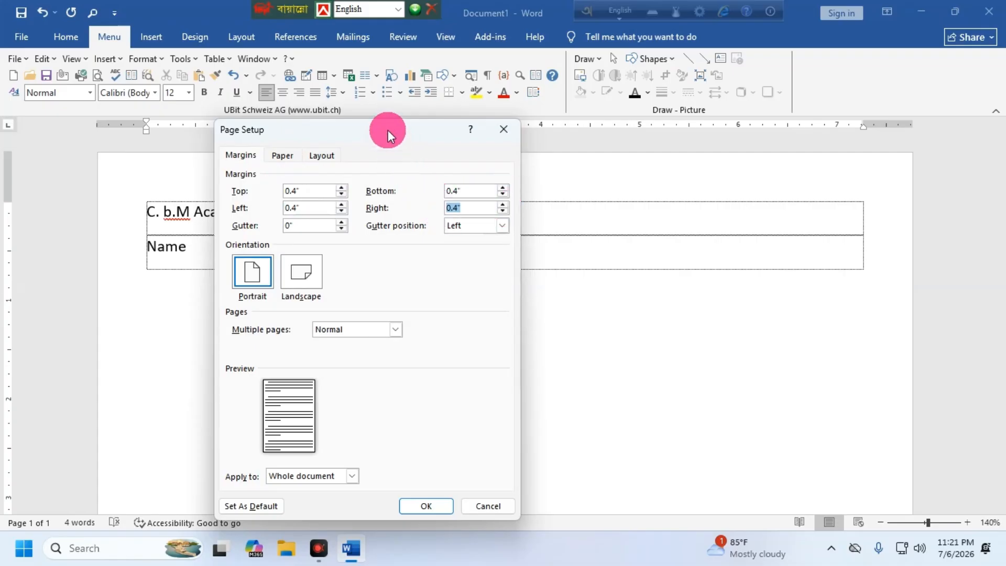
# Step: Review the Paper and Layout tabs, close Page Setup, and return the caret after Name
pyautogui.moveTo(388, 130); pyautogui.dragTo(450, 222)
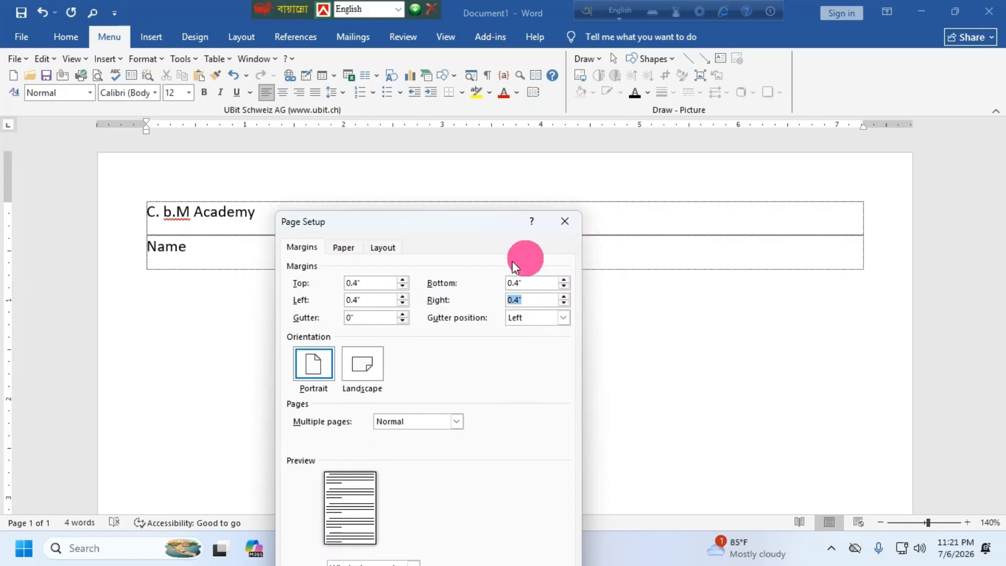
pyautogui.click(346, 248)
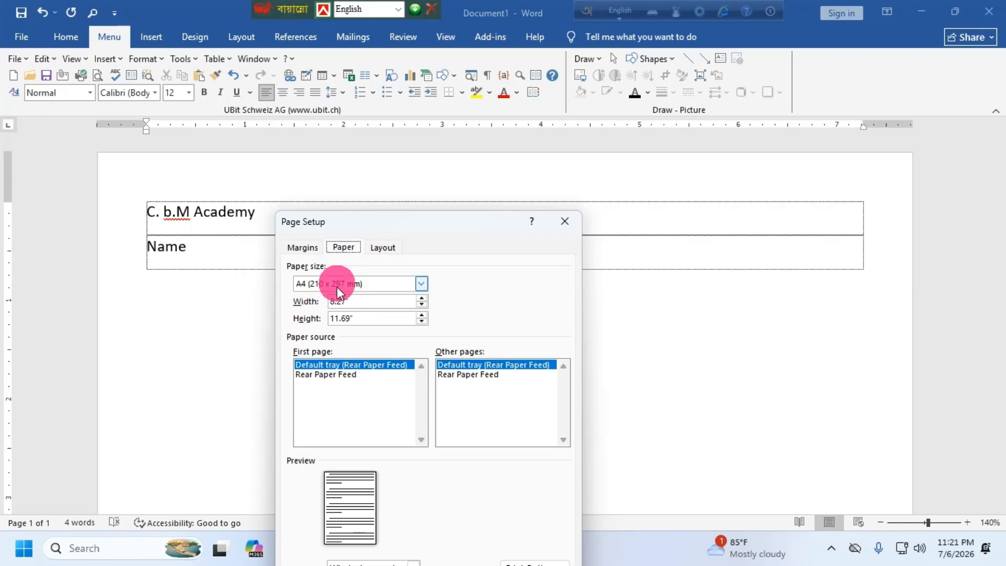
pyautogui.click(383, 247)
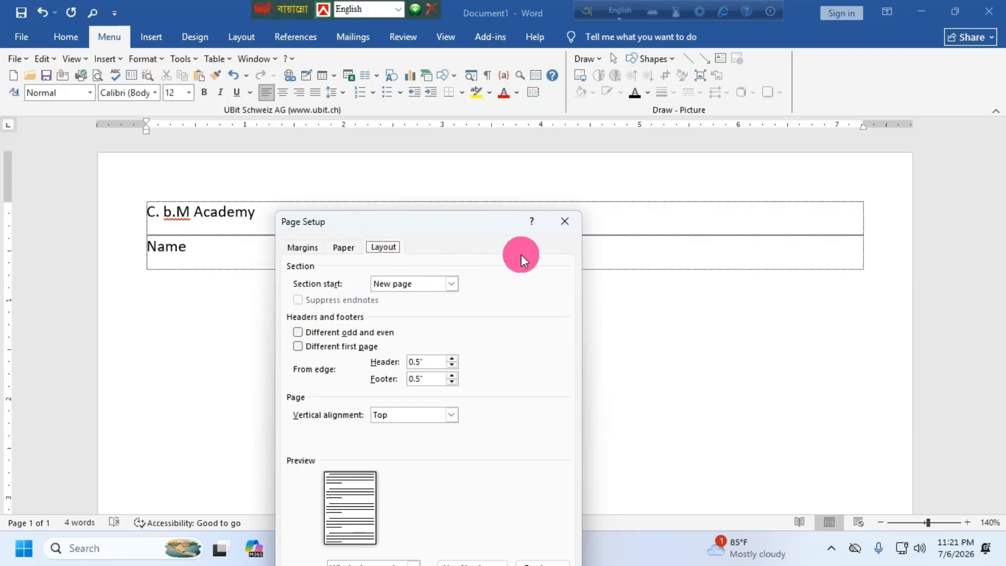
pyautogui.click(566, 222)
pyautogui.click(143, 247)
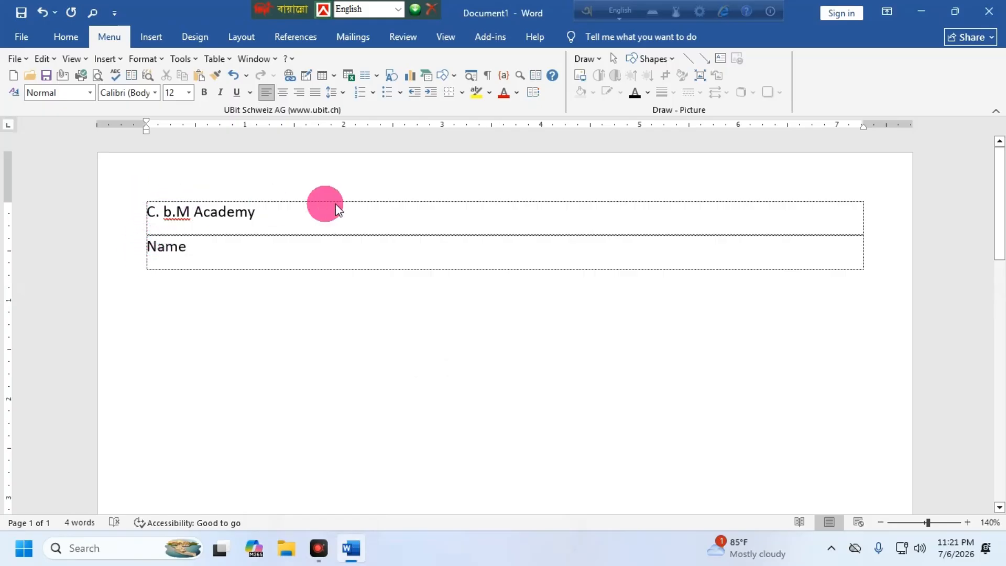
# Step: Turn off Show text boundaries in Word Options > Advanced > Show document content
pyautogui.click(21, 37)
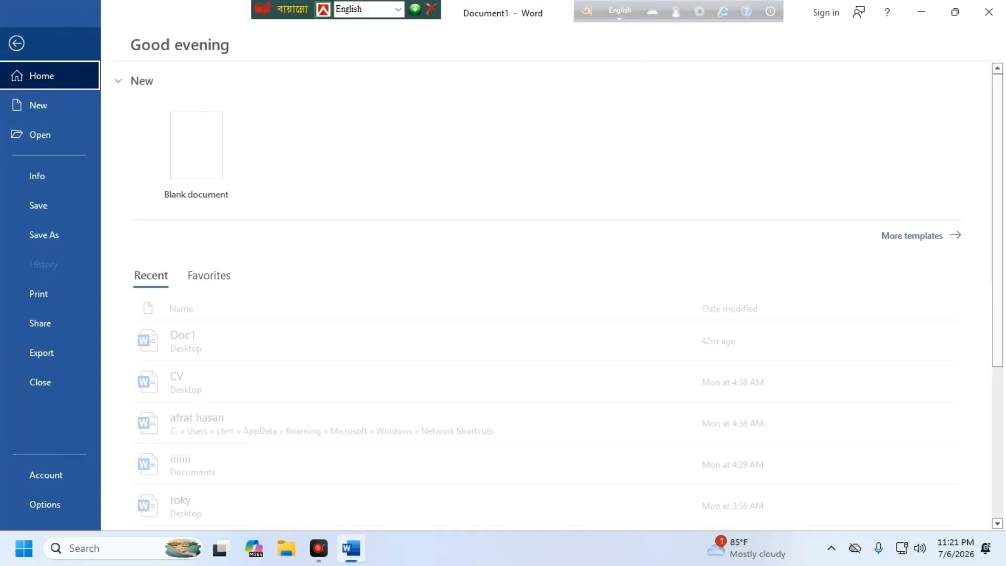
pyautogui.click(47, 505)
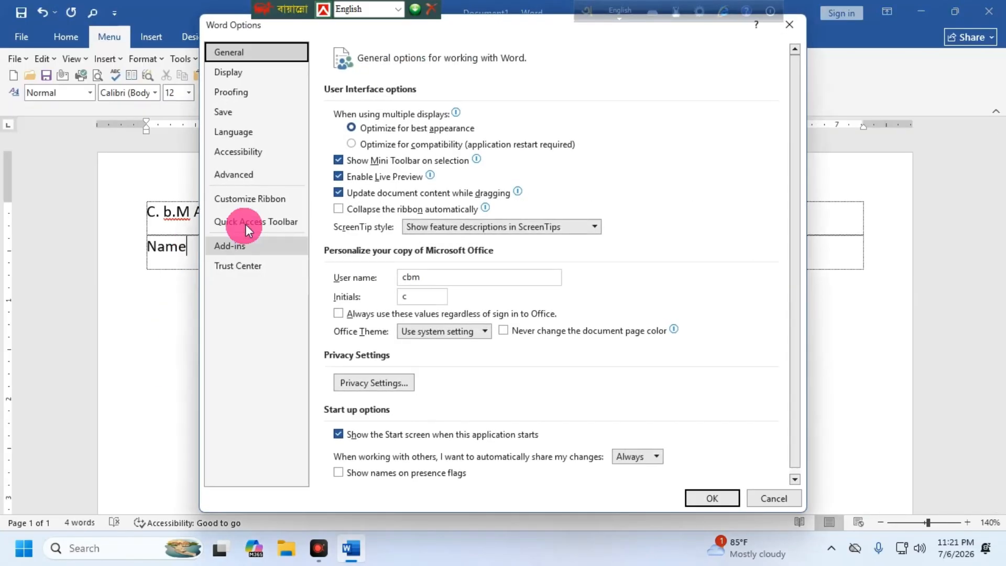
pyautogui.click(234, 174)
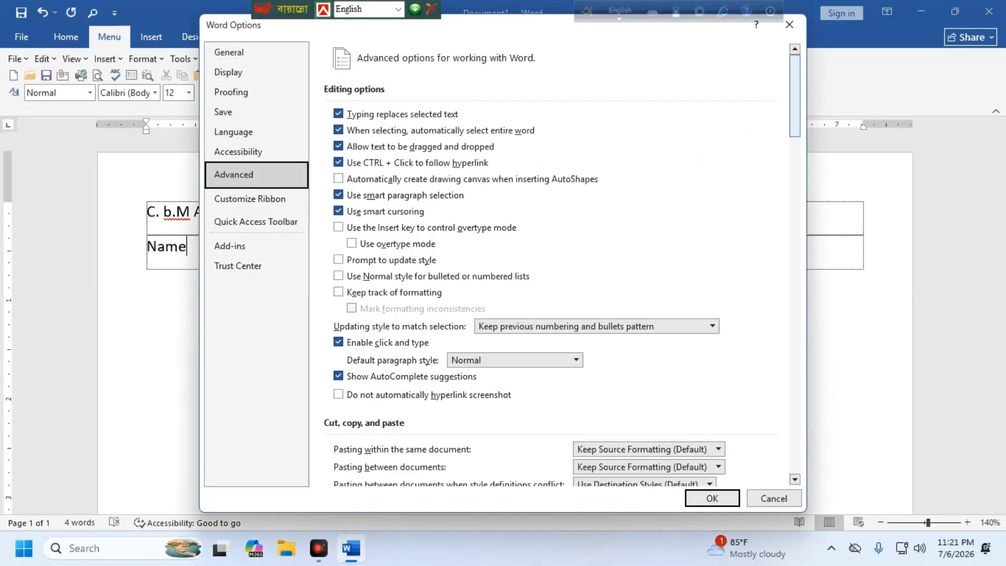
pyautogui.scroll(-15, 746, 153)
pyautogui.scroll(-2, 550, 262)
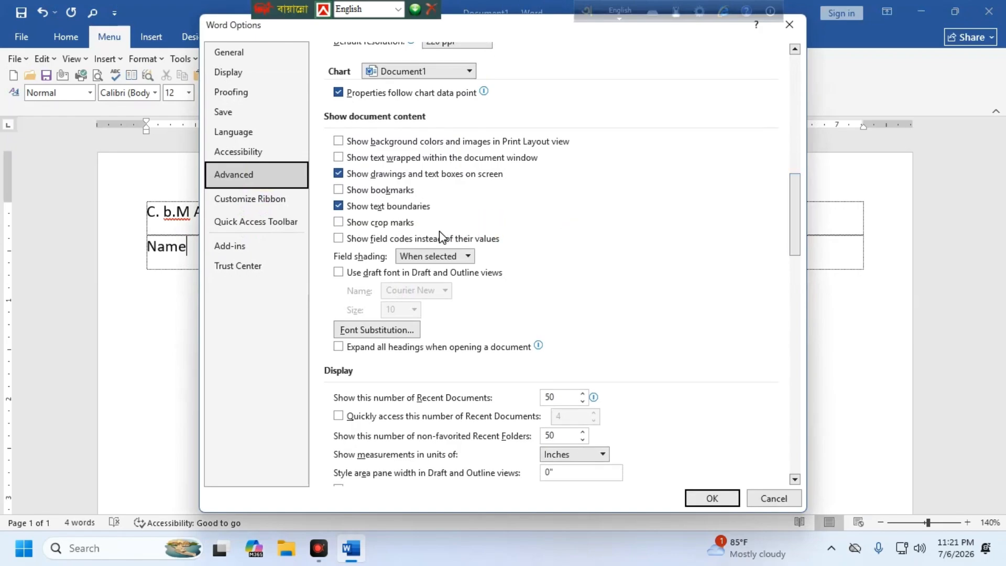
pyautogui.click(338, 206)
pyautogui.click(713, 499)
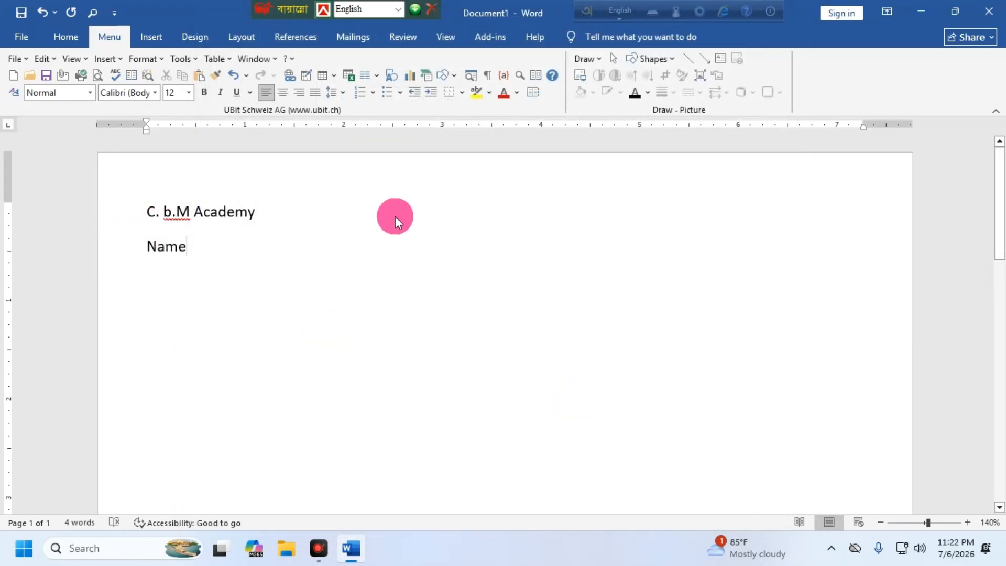
# Step: Centre the 'C. b.M Academy' title and add a left tab stop near 2 inches for the Name line
pyautogui.click(168, 216)
pyautogui.hotkey('ctrl', 'e')
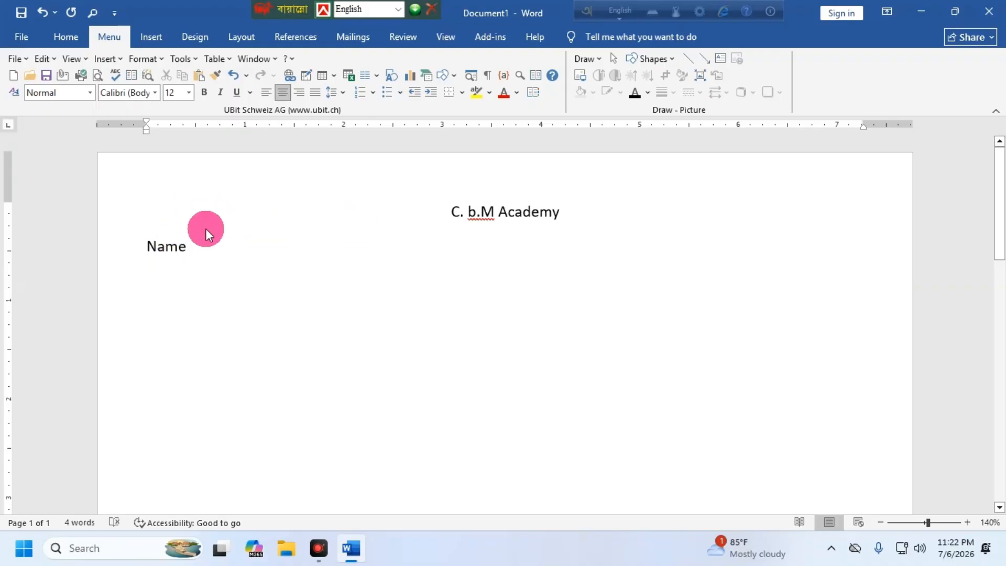
pyautogui.click(223, 242)
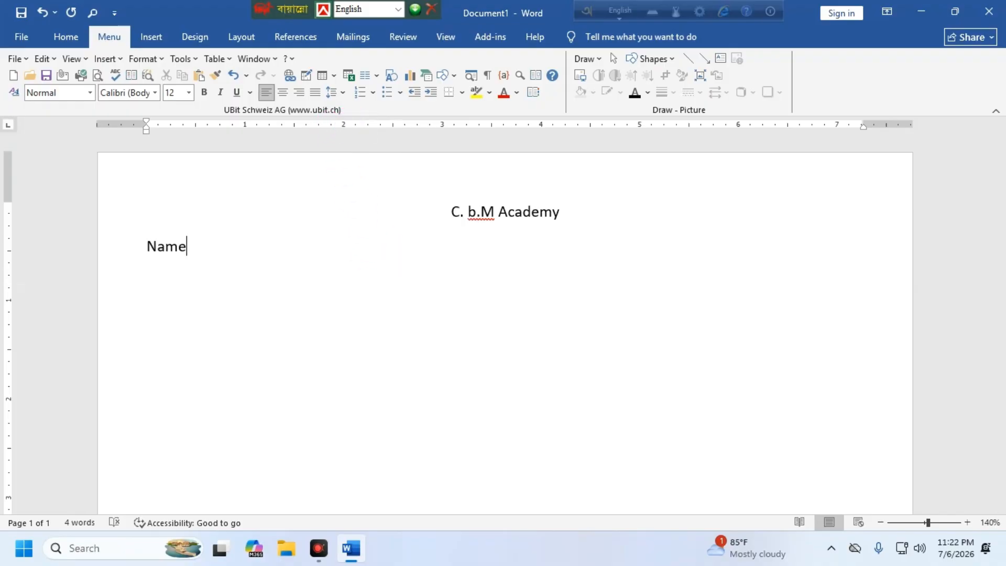
pyautogui.click(357, 125)
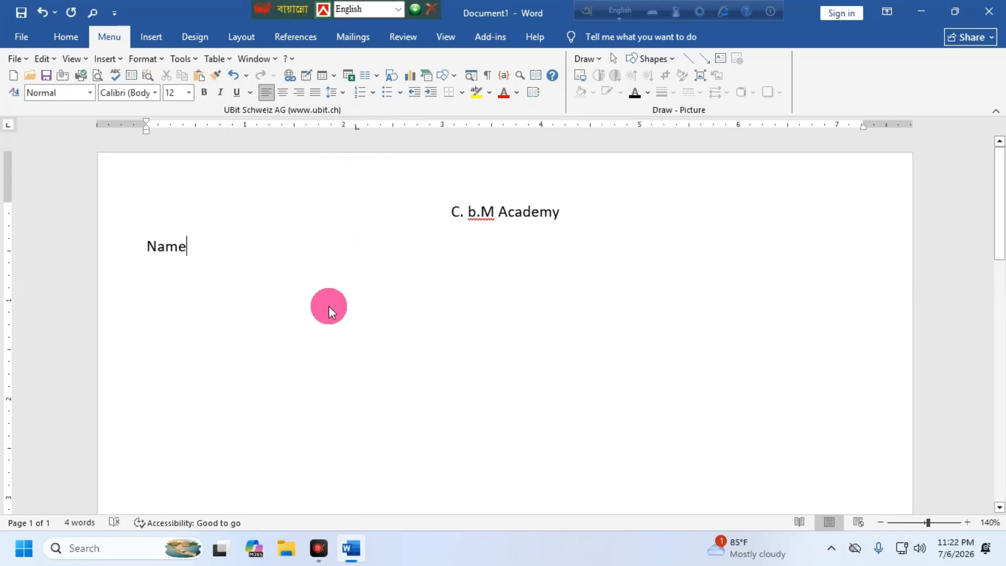
# Step: Complete the Name line with a tab-aligned colon followed by the person's name
pyautogui.press('Tab')
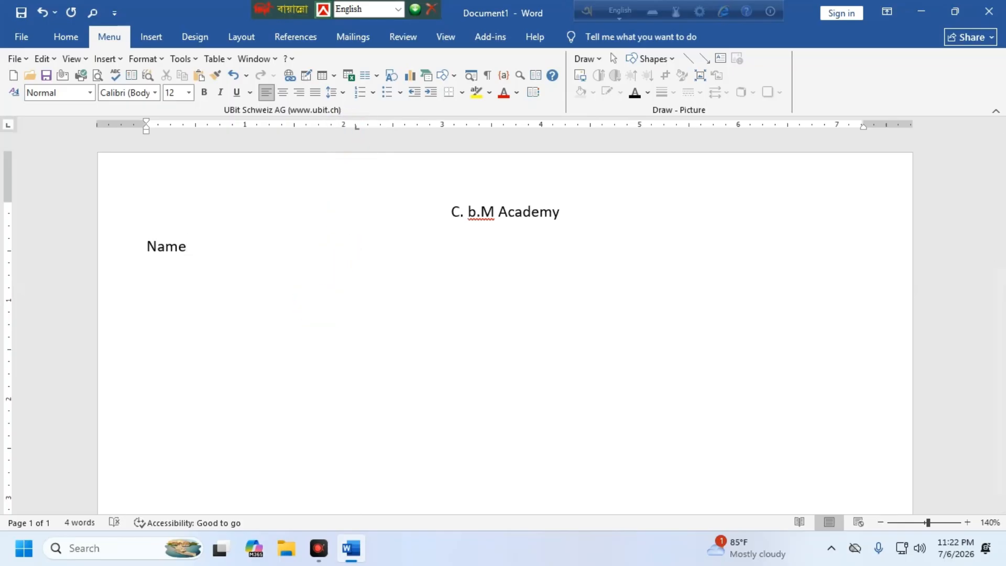
pyautogui.click(308, 300)
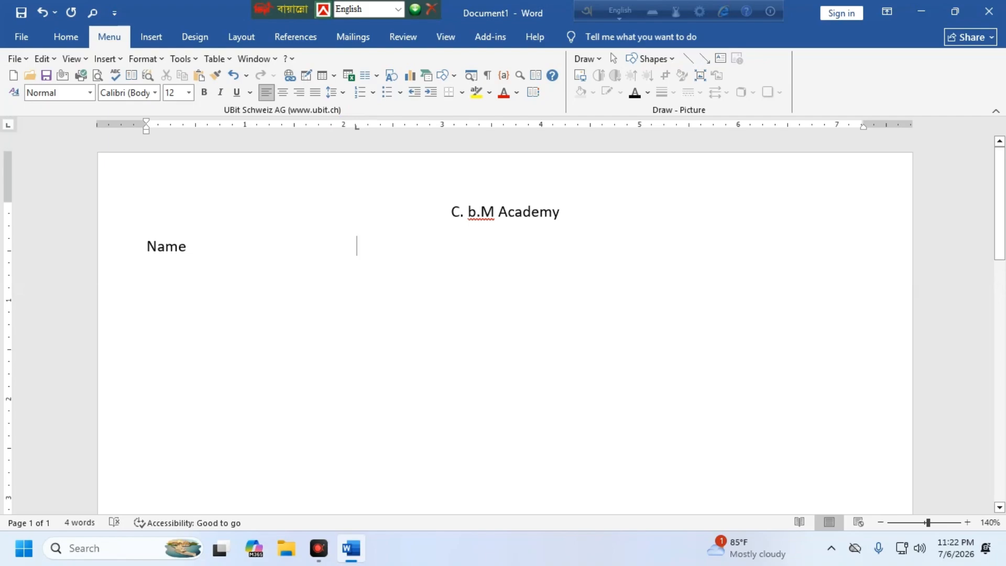
pyautogui.write(':')
pyautogui.click(393, 247)
pyautogui.write('md Ra')
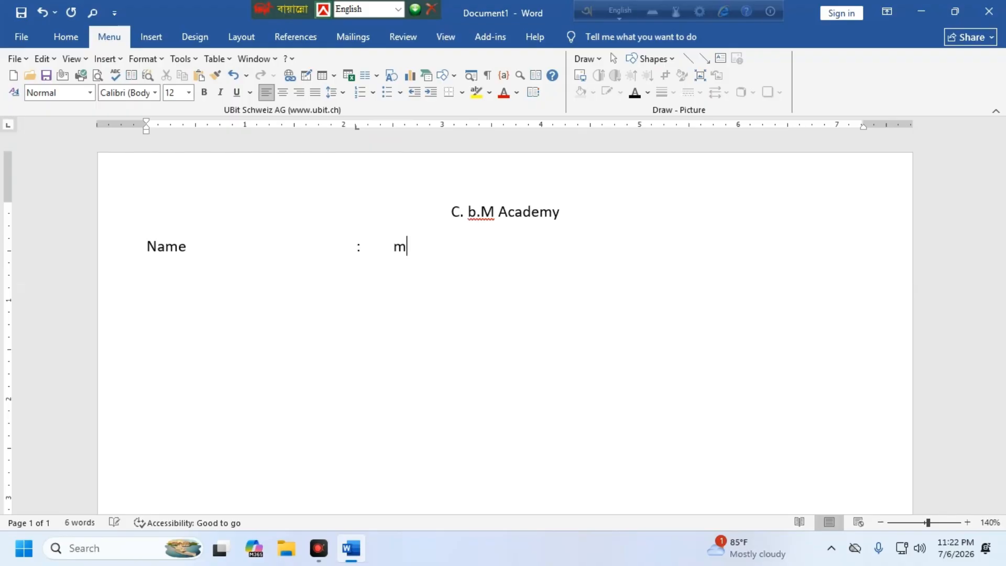
pyautogui.press('BackSpace')
pyautogui.write('of')
pyautogui.press('BackSpace')
pyautogui.press('BackSpace')
pyautogui.press('BackSpace')
pyautogui.press('BackSpace')
pyautogui.press('BackSpace')
pyautogui.press('BackSpace')
pyautogui.click(388, 264)
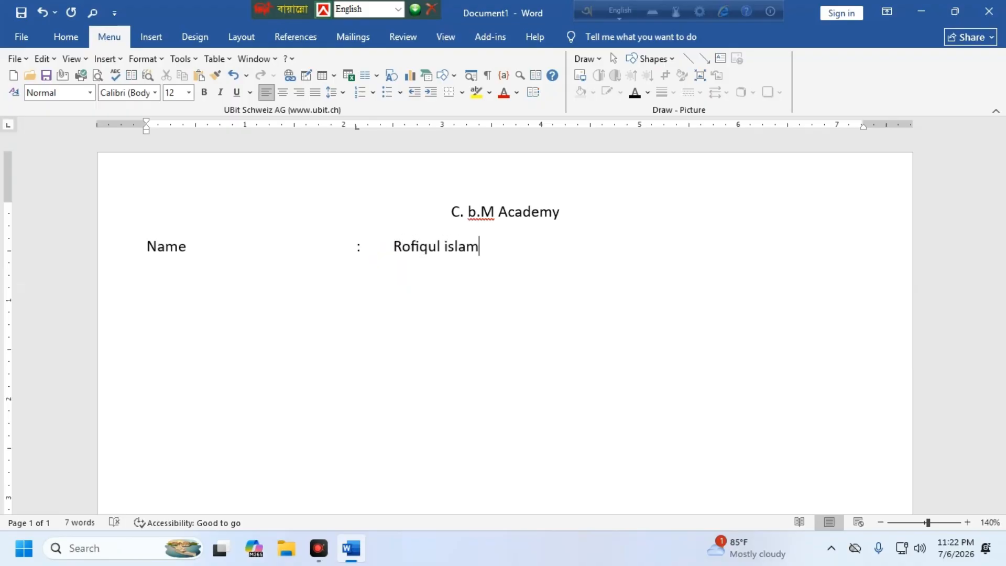
# Step: Add a 'Father`s Name' line with a tab-aligned colon and the father's name
pyautogui.press('Return')
pyautogui.write('Father')
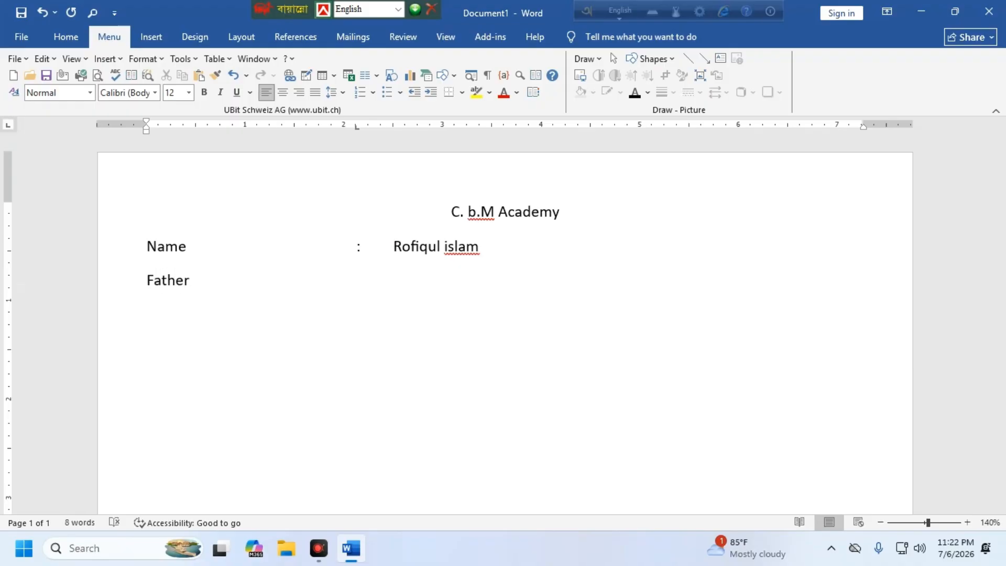
pyautogui.write("'s")
pyautogui.press('BackSpace')
pyautogui.press('BackSpace')
pyautogui.write('`s')
pyautogui.click(393, 264)
pyautogui.write('Name')
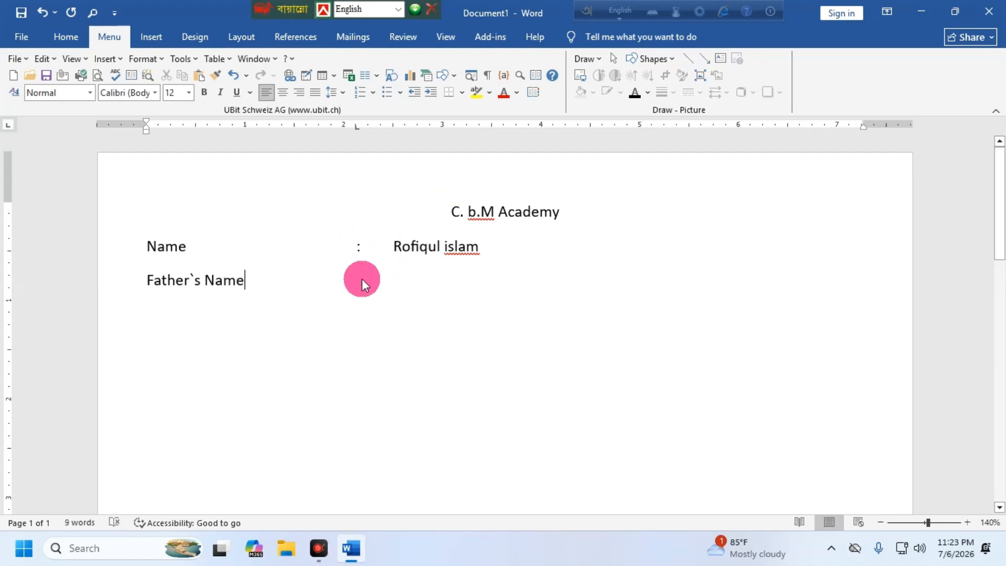
pyautogui.press('Tab')
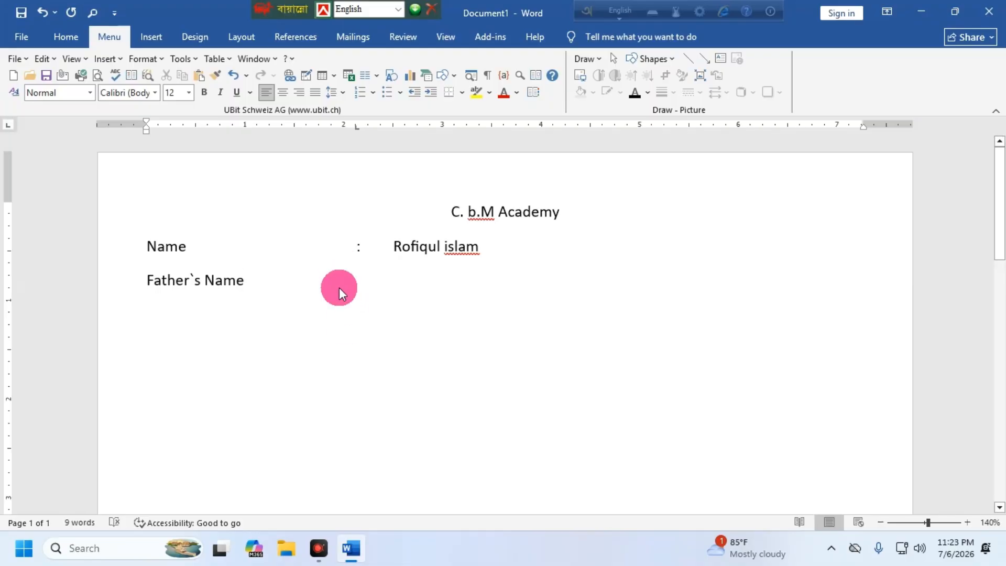
pyautogui.write(':')
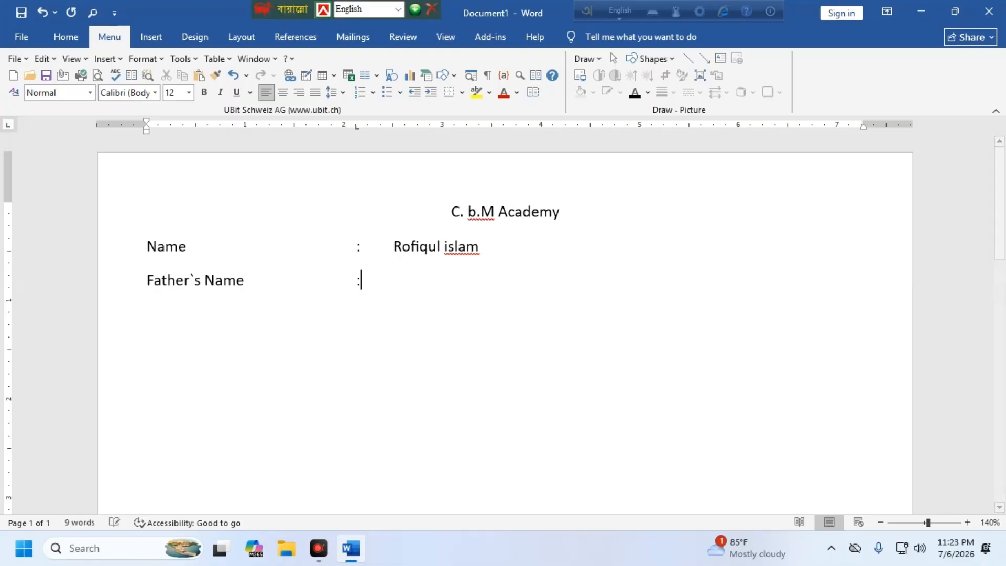
pyautogui.press('Tab')
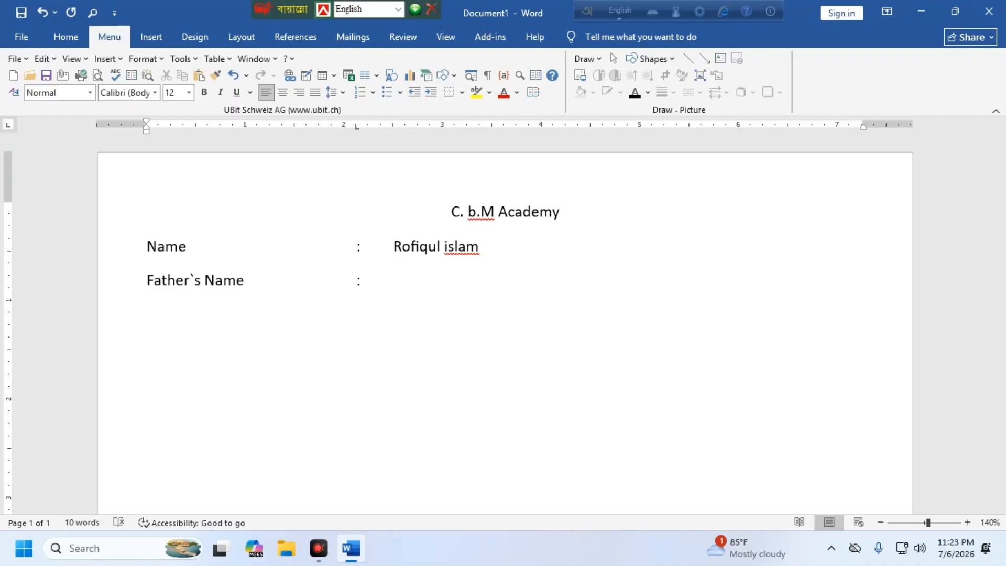
pyautogui.press('Return')
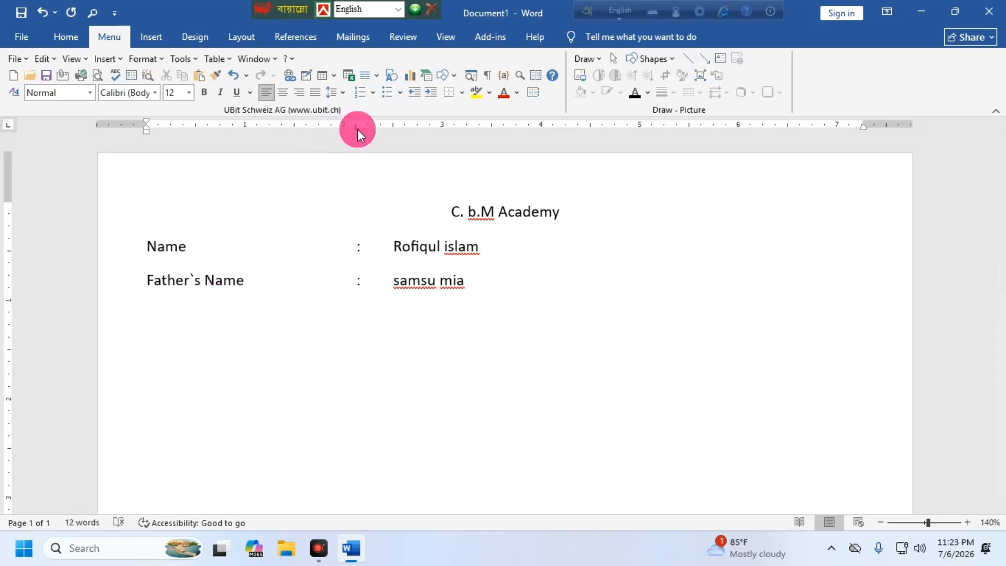
pyautogui.click(222, 247)
# Step: Add a 'Mother`s' line with a tab-aligned colon and the mother's name, then start a new line
pyautogui.click(336, 276)
pyautogui.click(472, 280)
pyautogui.press('Return')
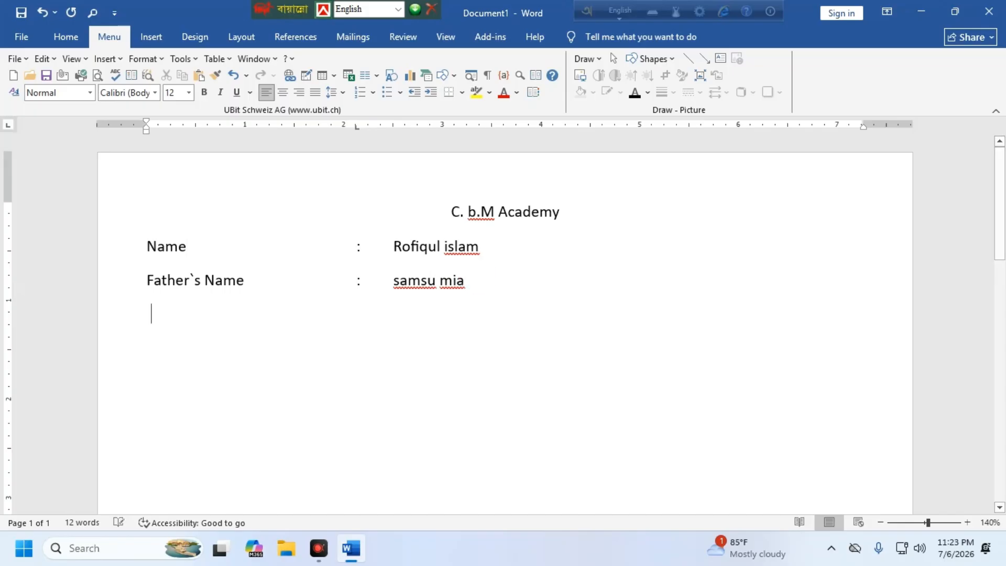
pyautogui.click(438, 292)
pyautogui.write('Mothe')
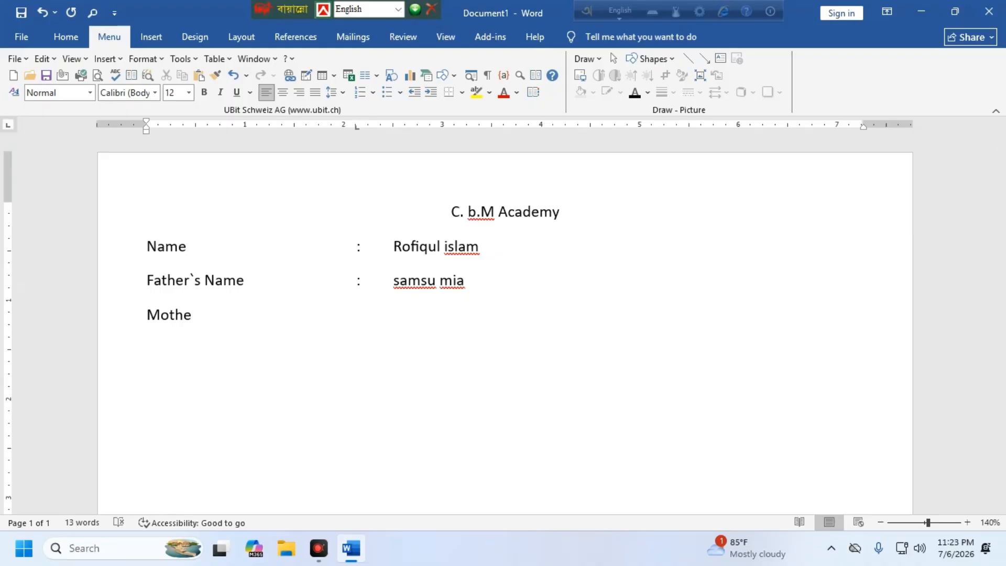
pyautogui.write('r`s')
pyautogui.press('Tab')
pyautogui.write(':')
pyautogui.press('Tab')
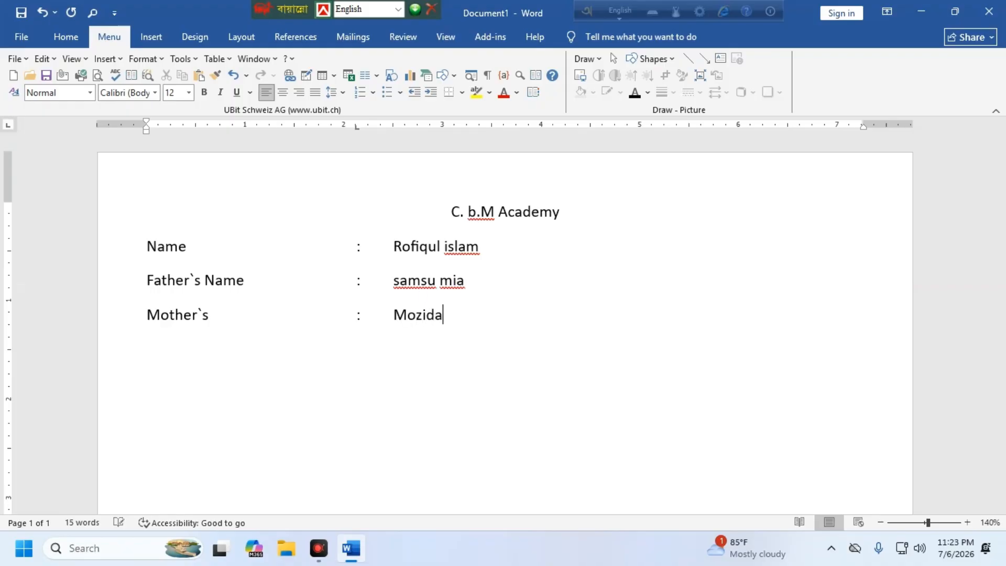
pyautogui.press('Return')
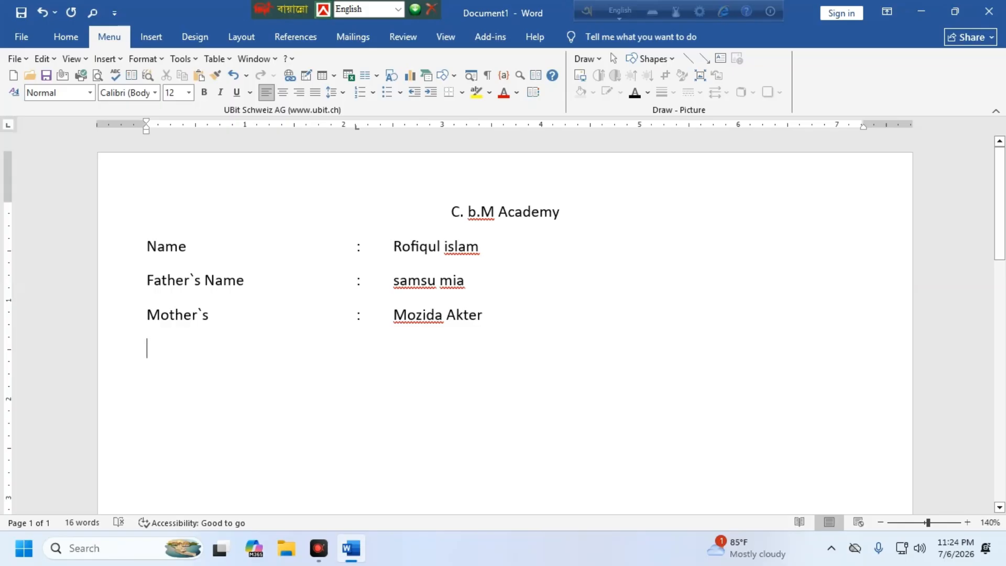
# Step: Replace 'C. b' with 'C.B' so the title reads 'C.B.M Academy', then add a line after the mother's name
pyautogui.hotkey('ctrl', 'e')
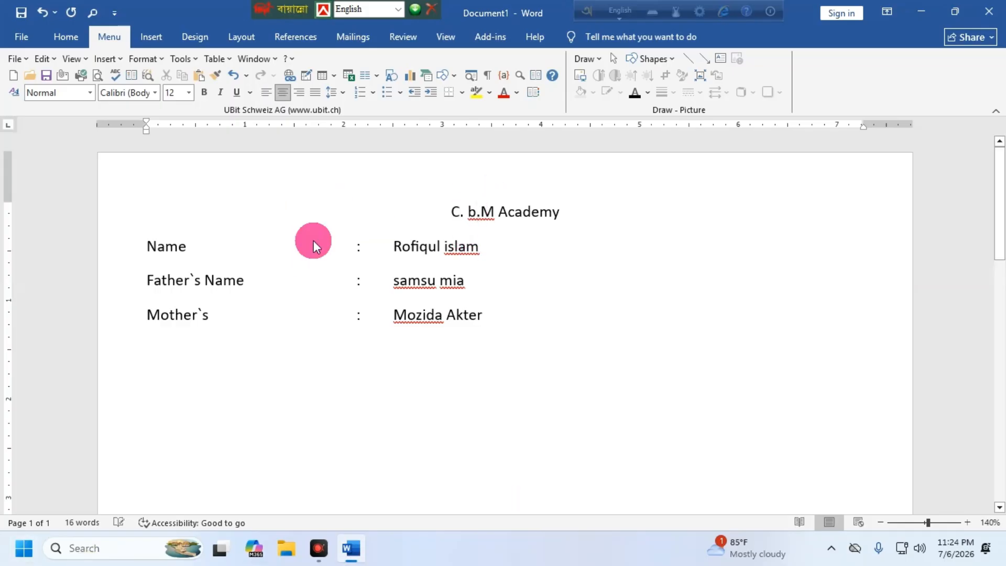
pyautogui.moveTo(480, 212); pyautogui.dragTo(451, 213)
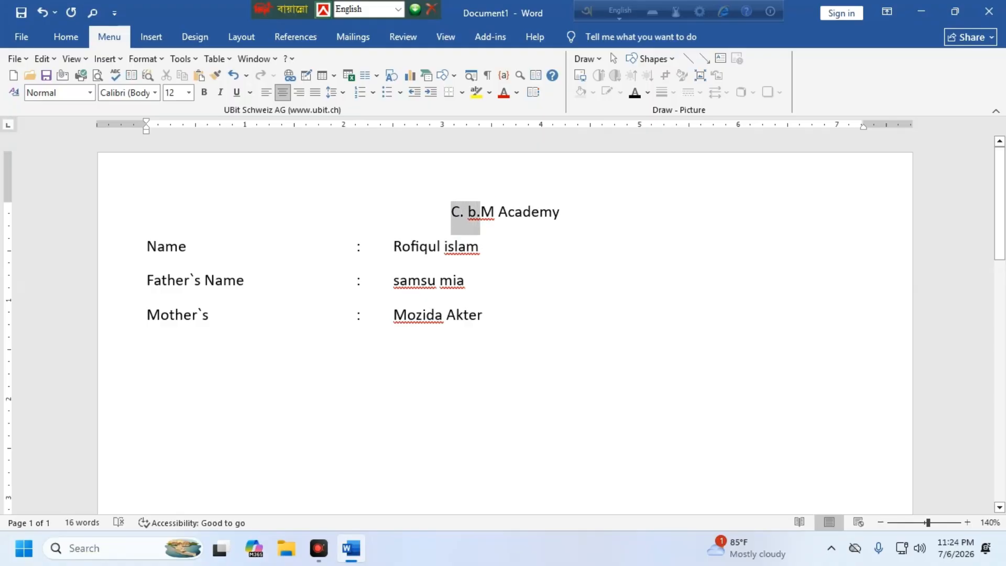
pyautogui.press('BackSpace')
pyautogui.write('C')
pyautogui.press('Return')
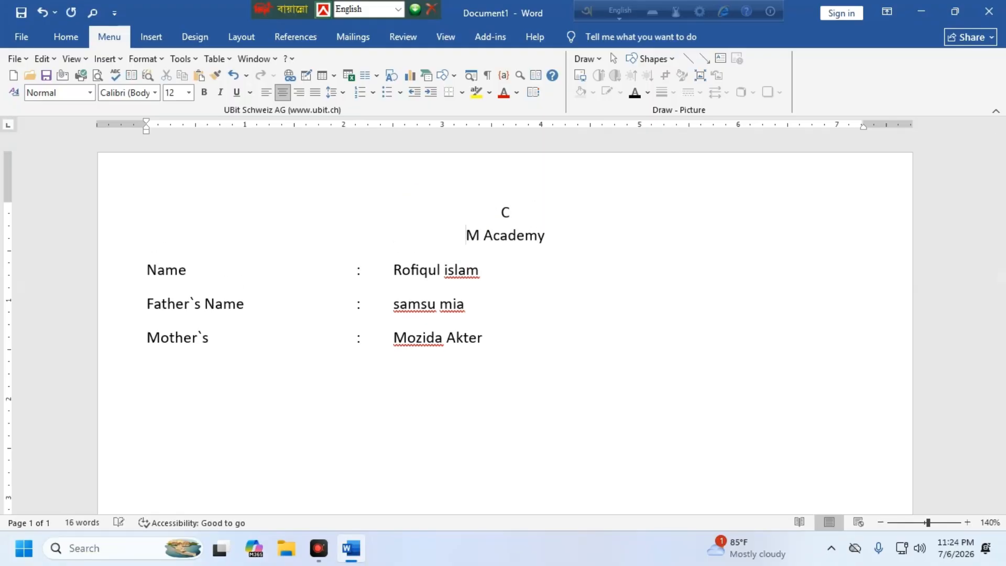
pyautogui.press('BackSpace')
pyautogui.write('.B')
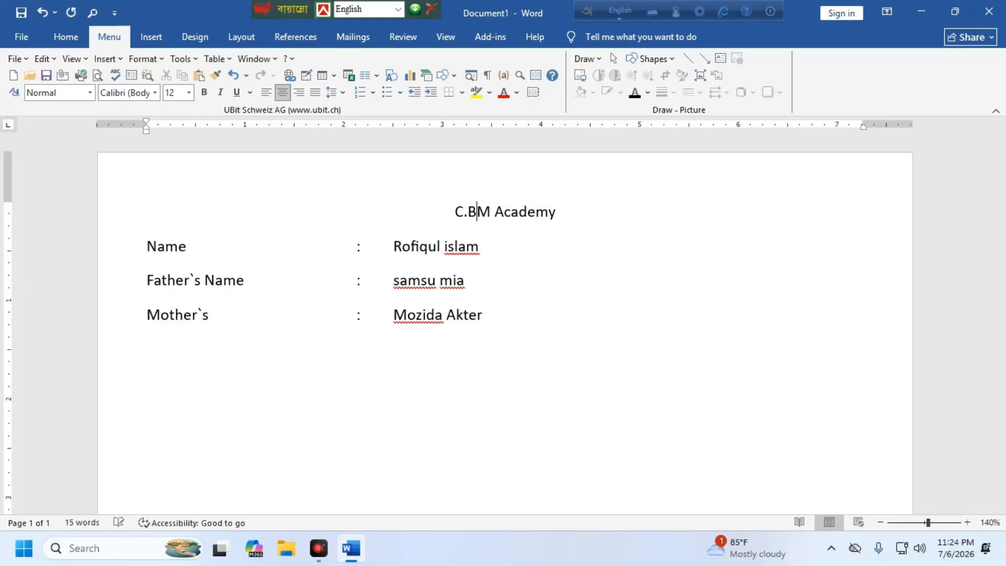
pyautogui.write('.')
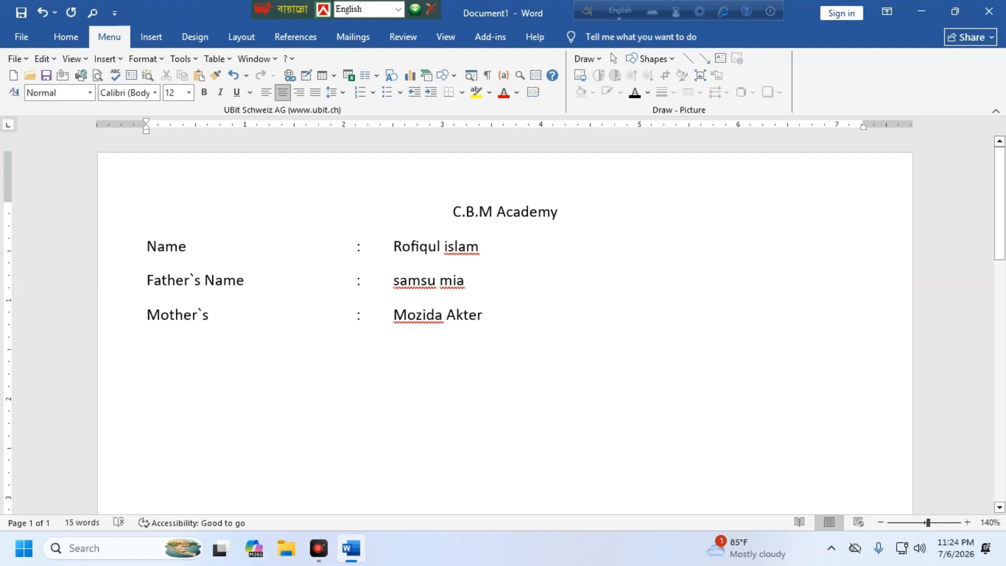
pyautogui.click(489, 314)
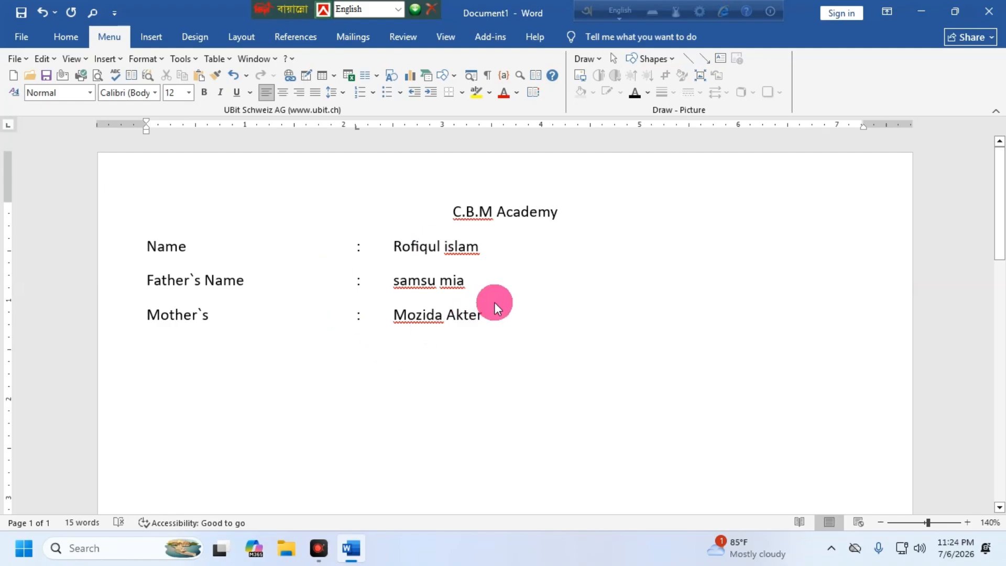
pyautogui.press('Return')
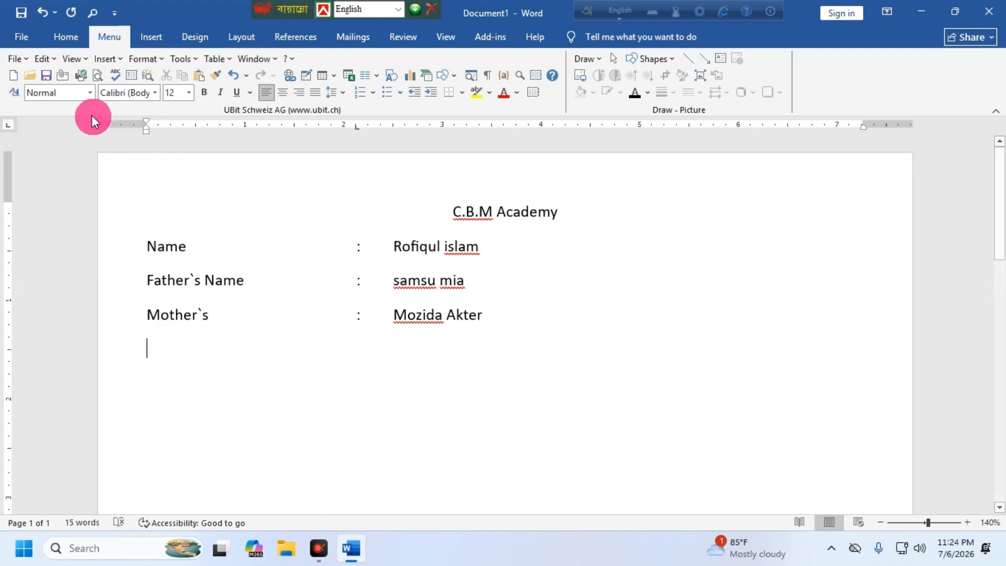
# Step: Open Word's File screen to see the new-document templates and recent documents
pyautogui.click(20, 37)
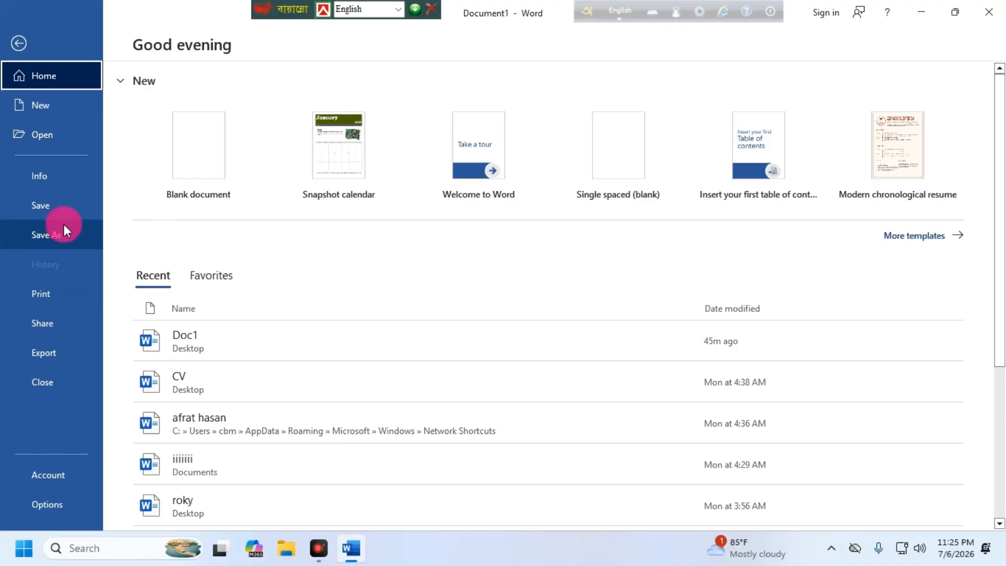
# Step: Start Save As and pick the Desktop as the save location
pyautogui.click(55, 234)
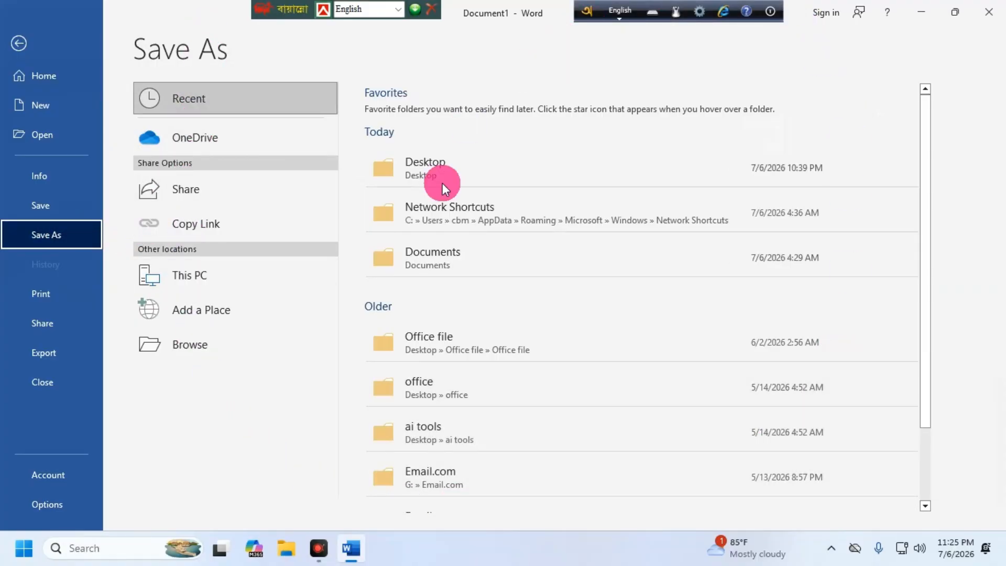
pyautogui.click(193, 347)
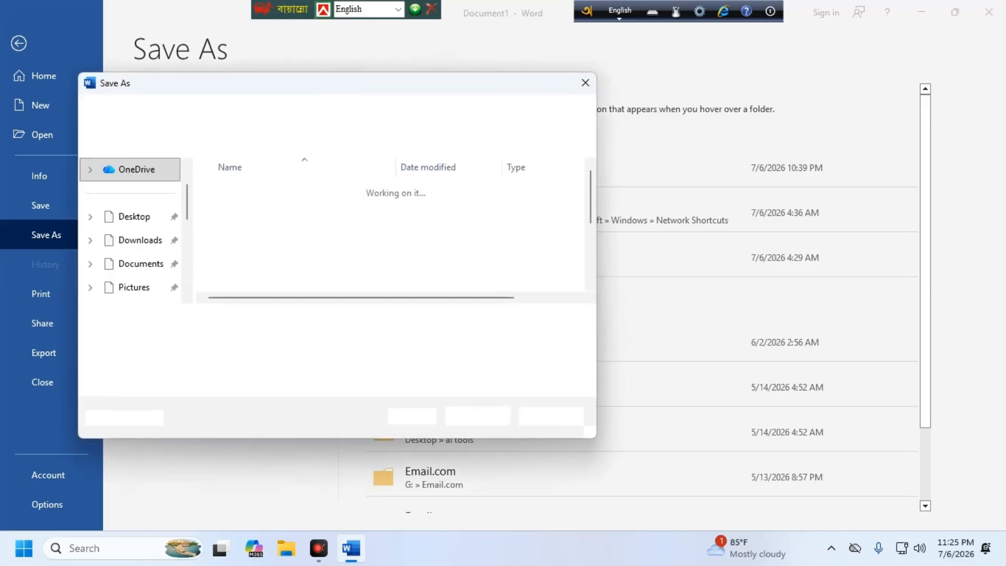
pyautogui.click(193, 348)
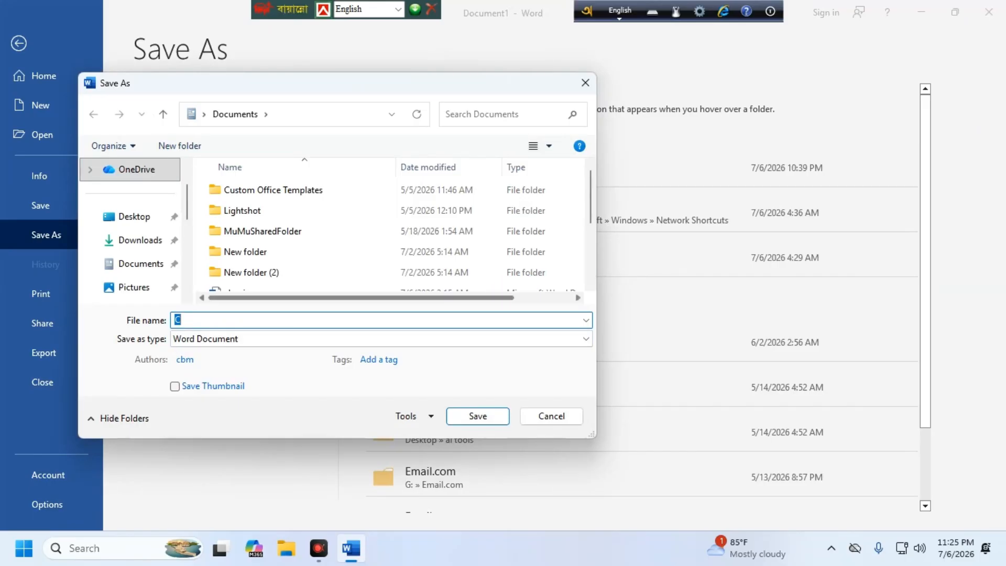
pyautogui.click(109, 225)
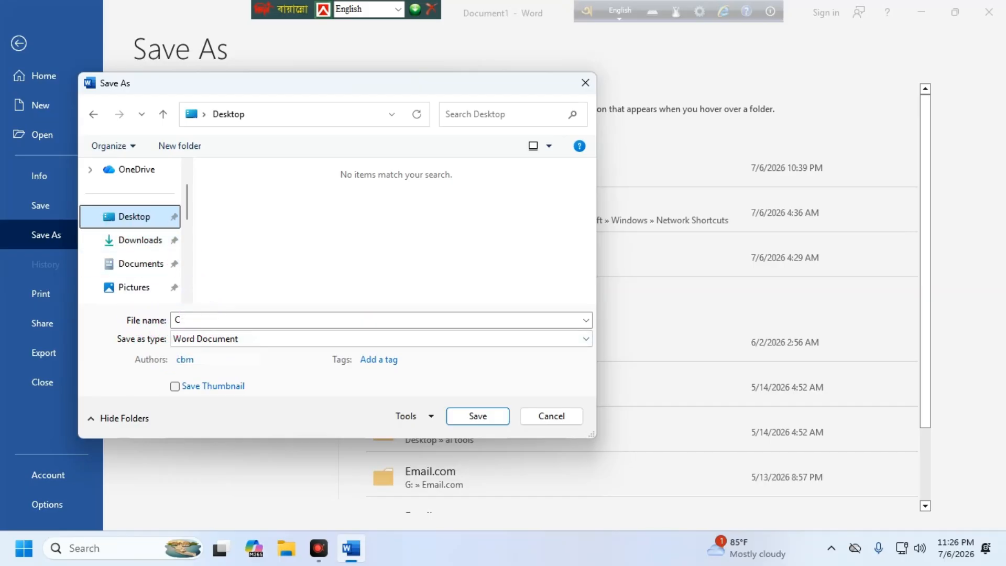
# Step: Name the file after the CV's owner and save it to the Desktop as a Word Document
pyautogui.click(177, 320)
pyautogui.press('BackSpace')
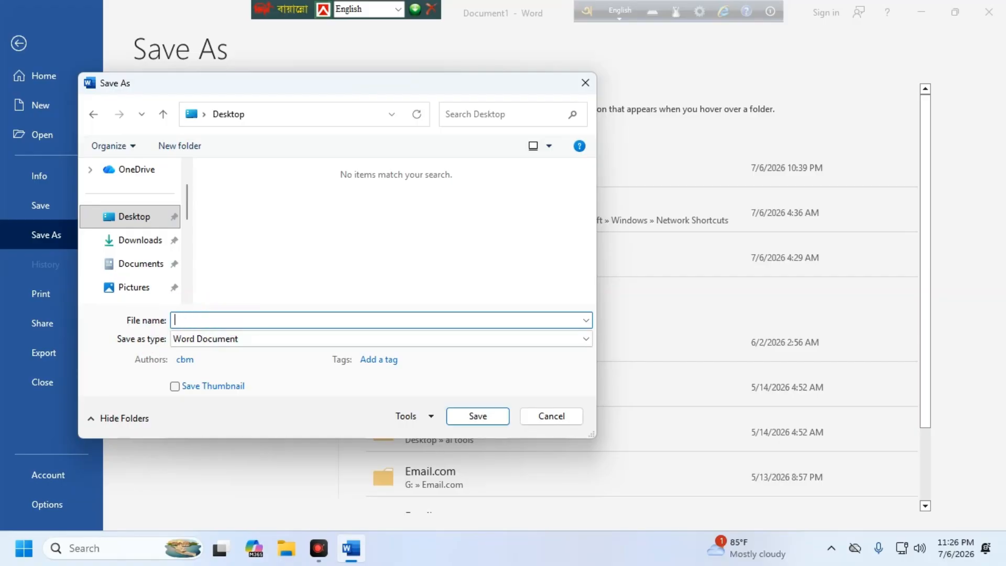
pyautogui.write('m')
pyautogui.press('BackSpace')
pyautogui.write('v')
pyautogui.click(123, 215)
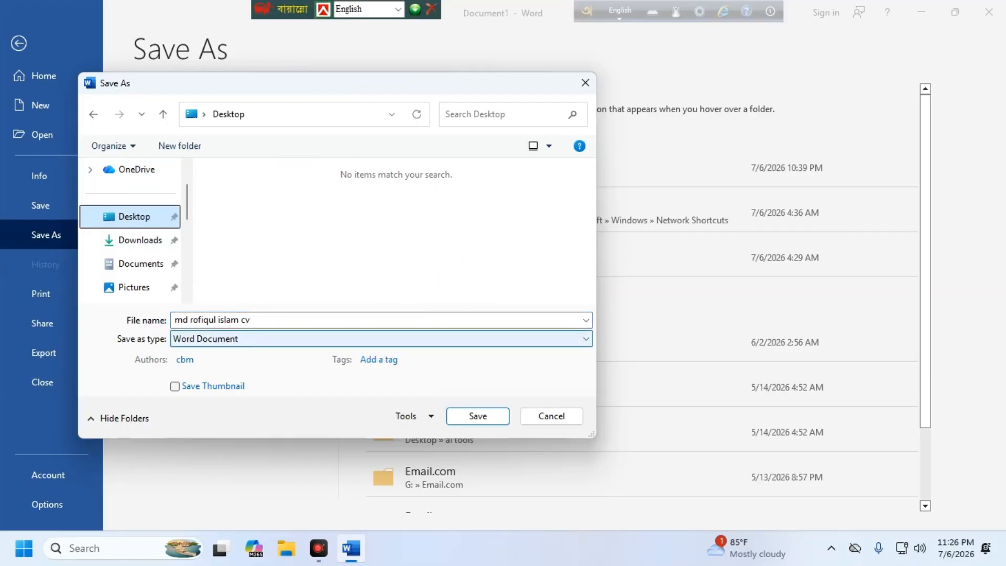
pyautogui.click(288, 338)
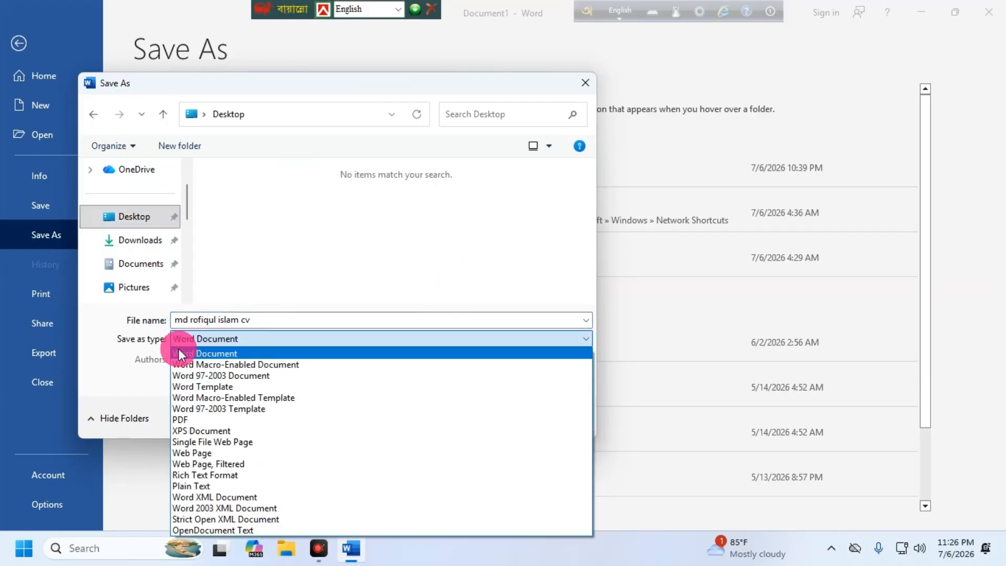
pyautogui.click(203, 353)
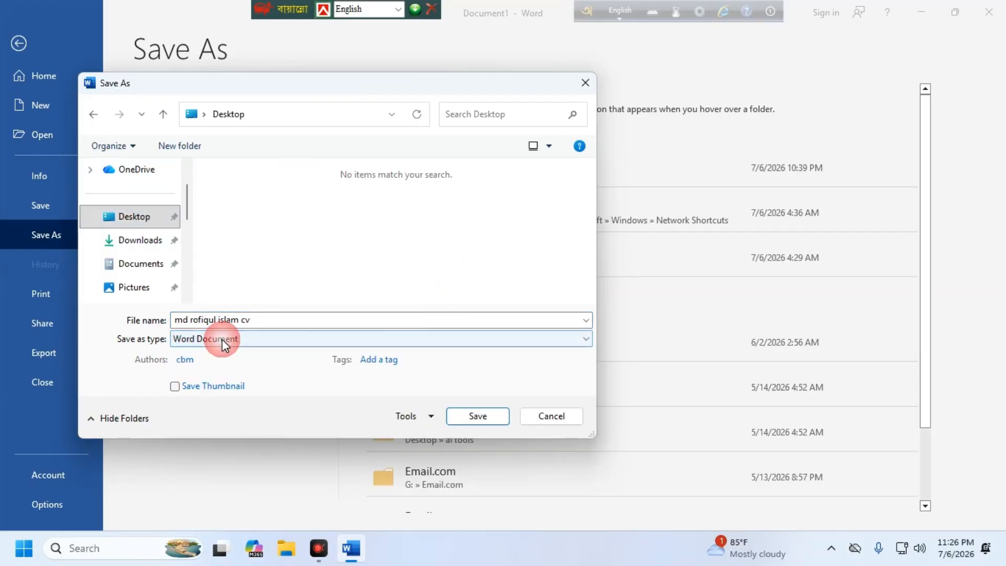
pyautogui.click(586, 339)
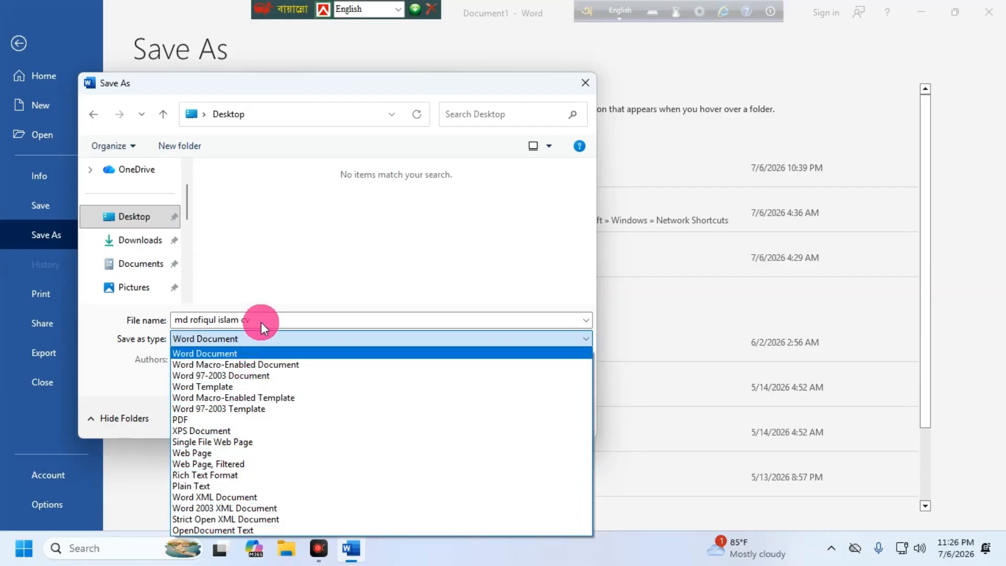
pyautogui.click(207, 353)
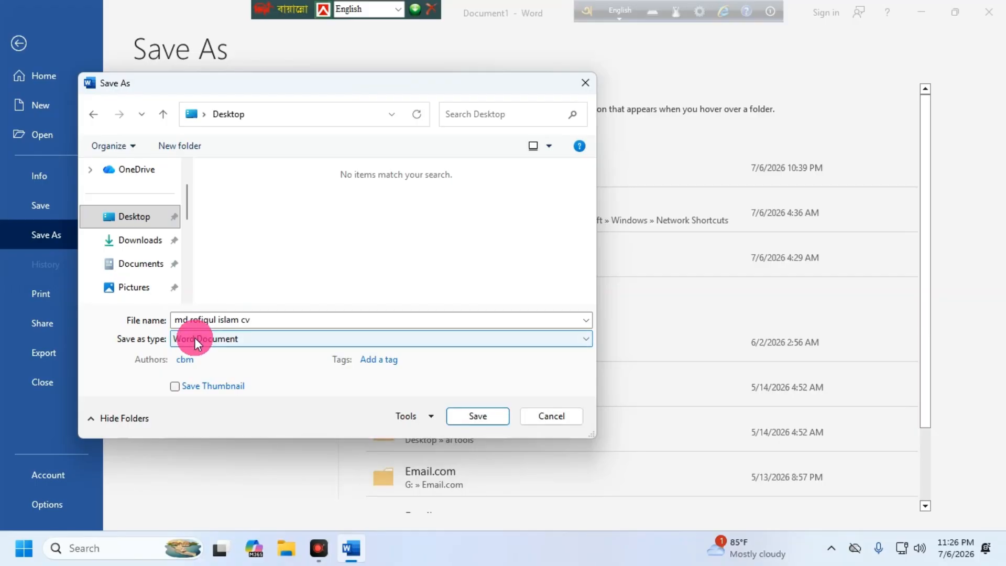
pyautogui.click(471, 416)
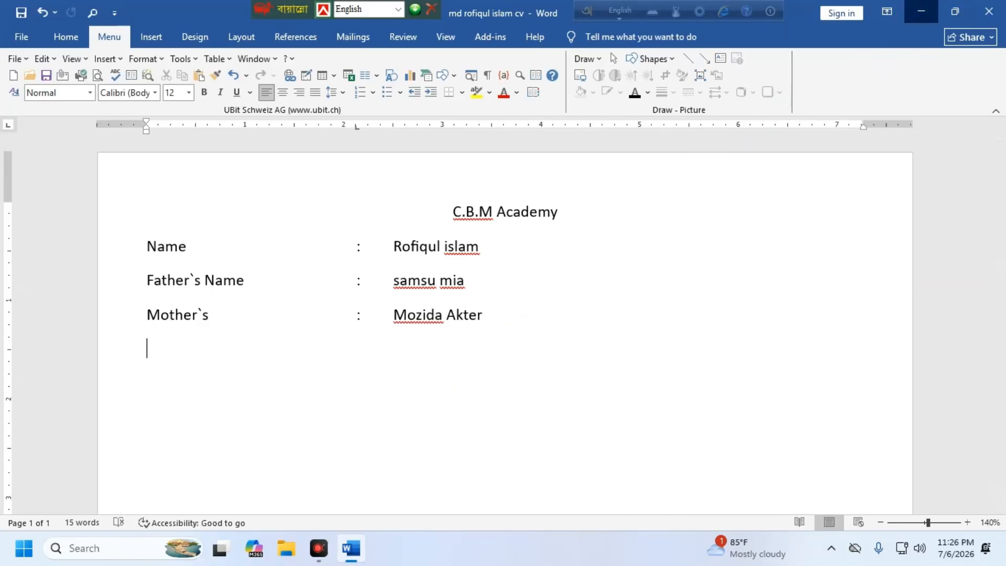
# Step: Refresh the desktop, move the saved CV icon near the centre, and reopen it
pyautogui.click(921, 11)
pyautogui.rightClick(248, 132)
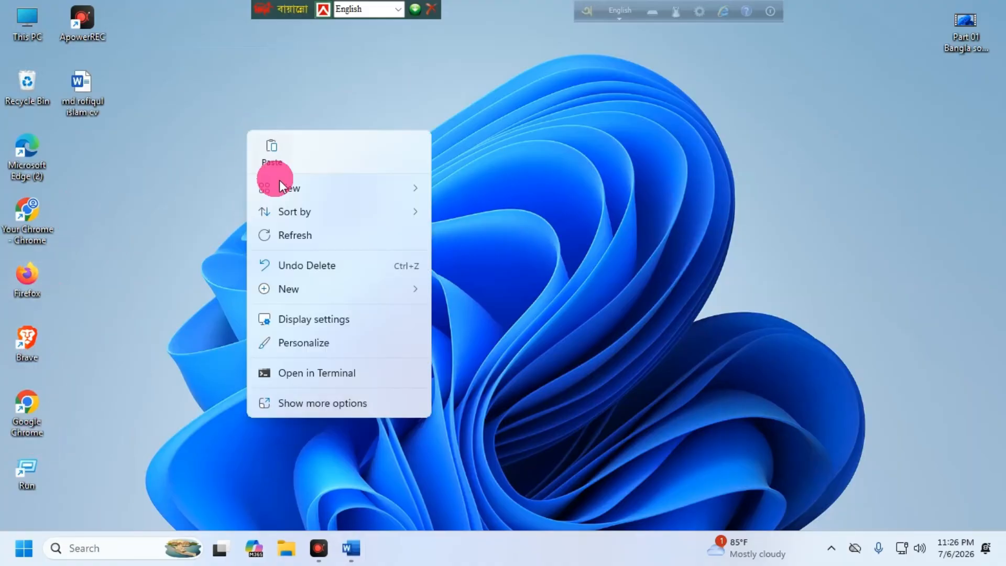
pyautogui.click(288, 236)
pyautogui.moveTo(115, 112); pyautogui.dragTo(422, 216)
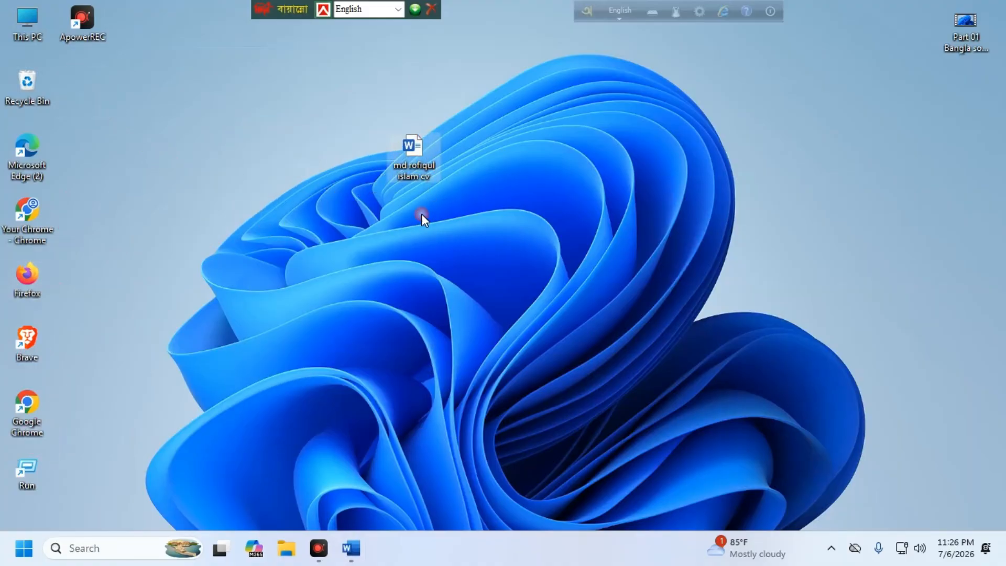
pyautogui.doubleClick(421, 171)
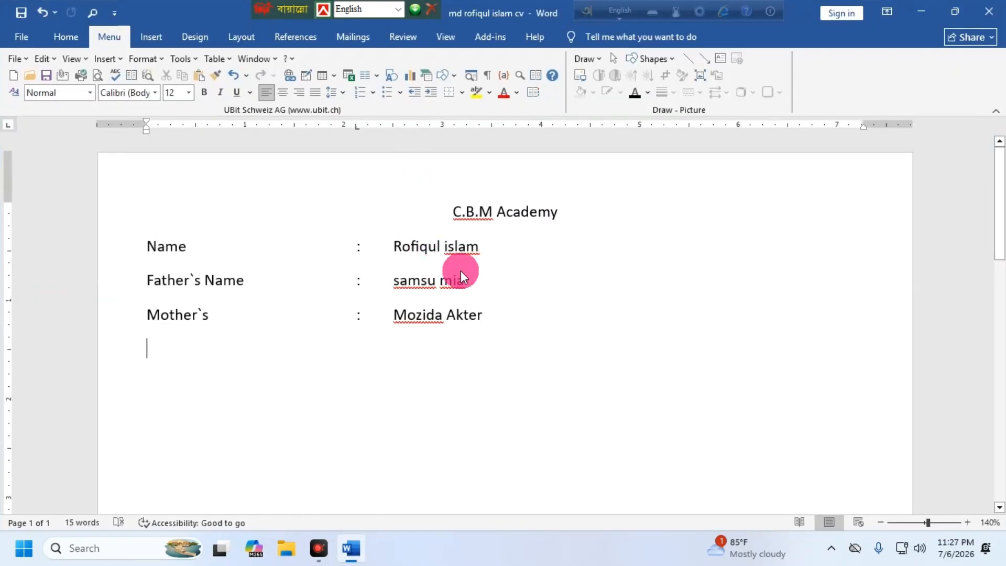
# Step: Add a filler line below Mother`s with a tab-aligned colon and filler value
pyautogui.click(277, 356)
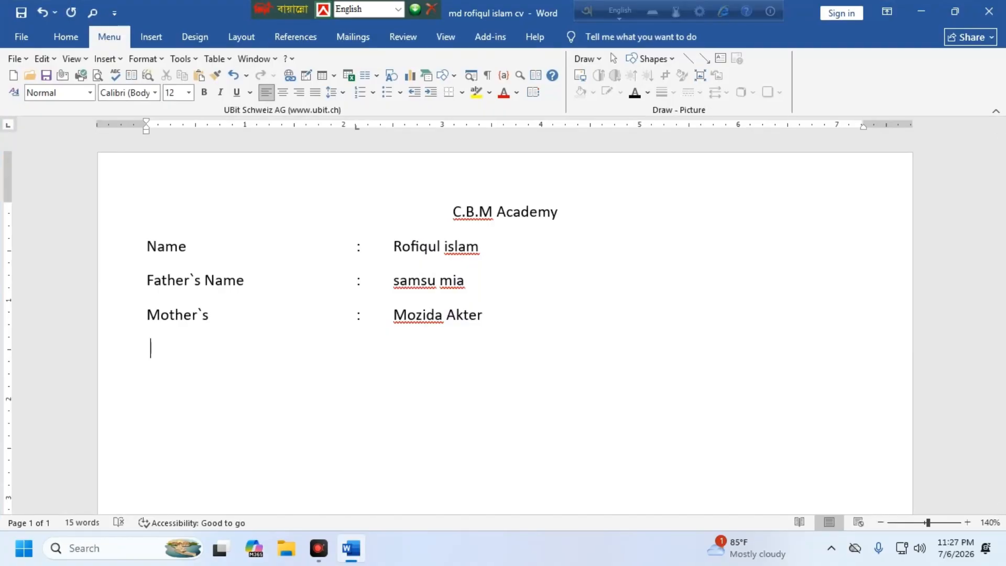
pyautogui.write('sdfsdfsda')
pyautogui.press('Tab')
pyautogui.press('Tab')
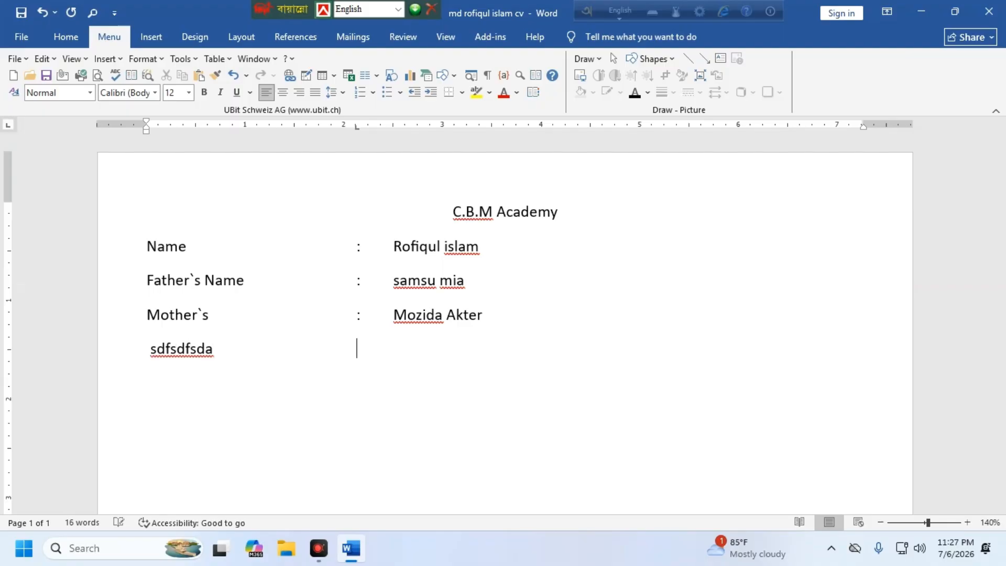
pyautogui.write(':fjasdkjflkasjd')
pyautogui.press('Return')
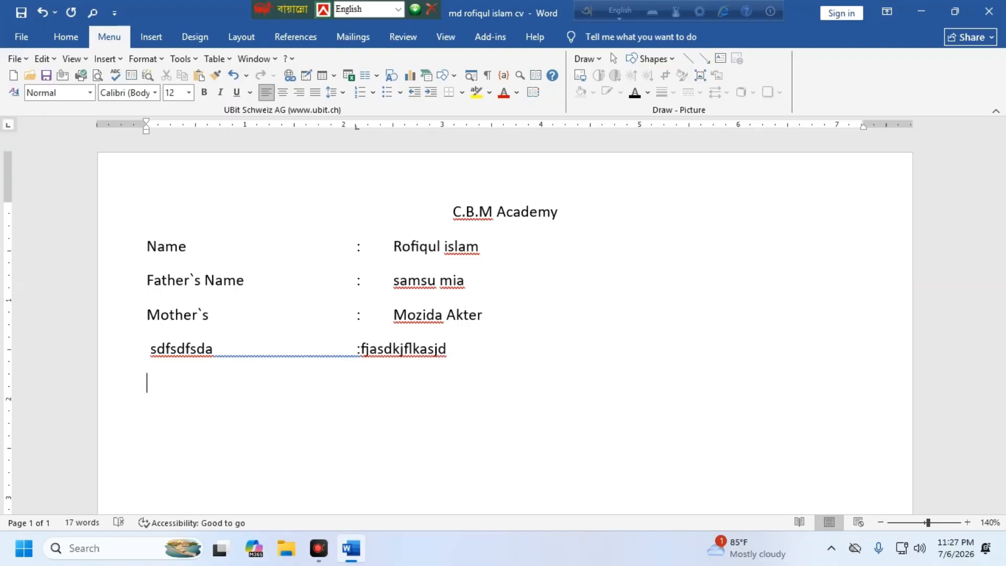
# Step: Add a Phone line with a tab-aligned colon and the phone number
pyautogui.write('Phone')
pyautogui.press('Tab')
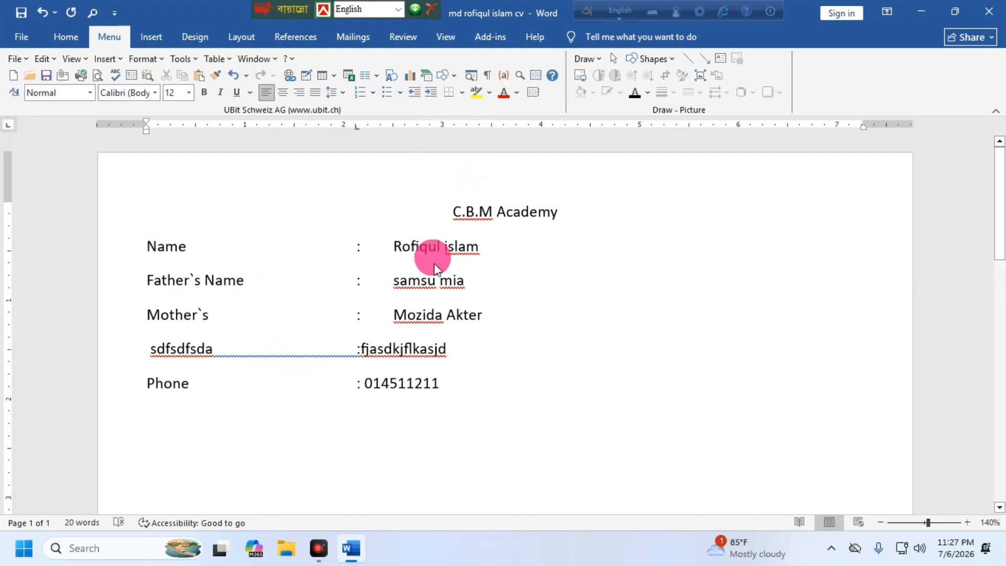
pyautogui.moveTo(150, 345); pyautogui.dragTo(214, 346)
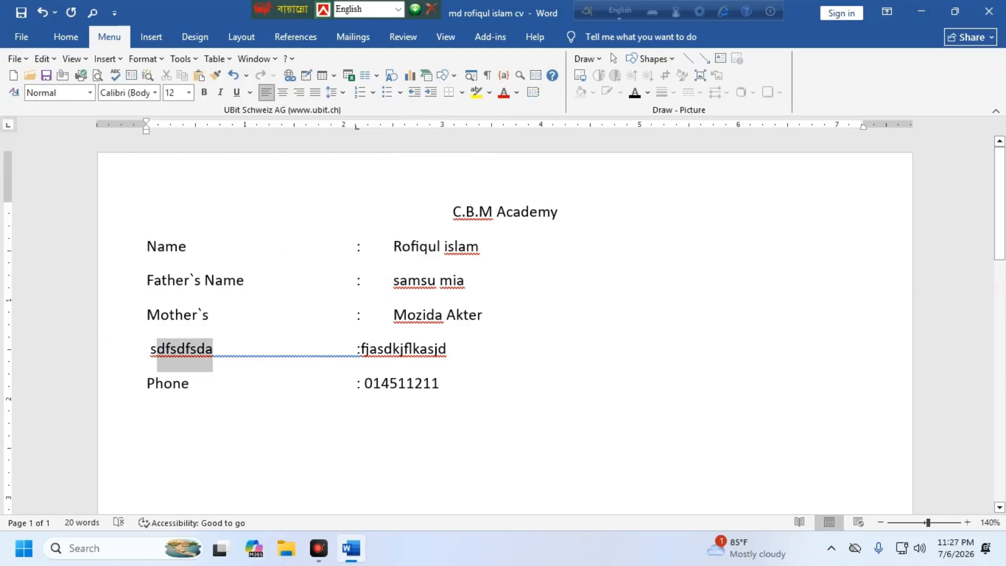
# Step: Copy the filler and Phone lines to the clipboard
pyautogui.press('Down')
pyautogui.moveTo(140, 343); pyautogui.dragTo(419, 414)
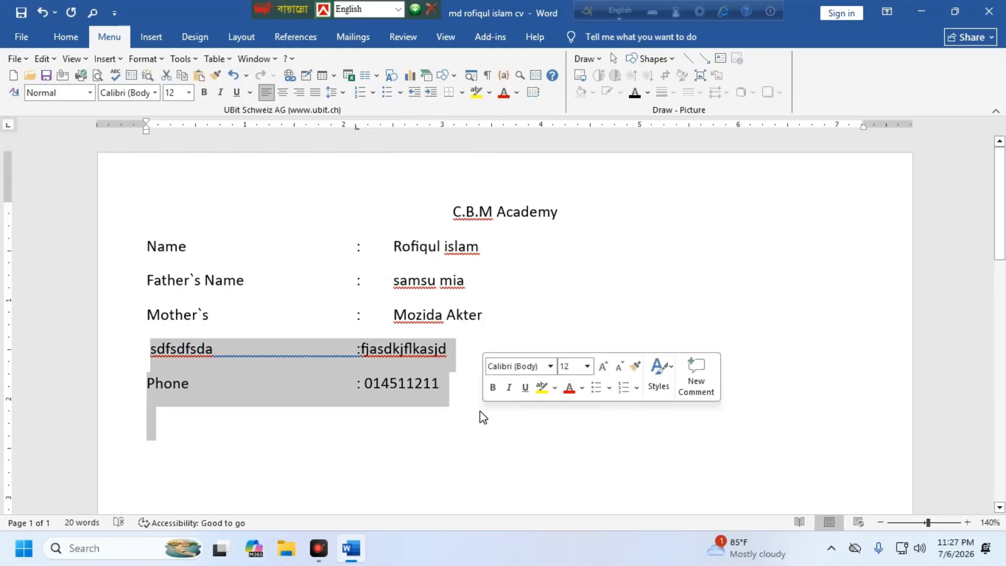
pyautogui.rightClick(411, 361)
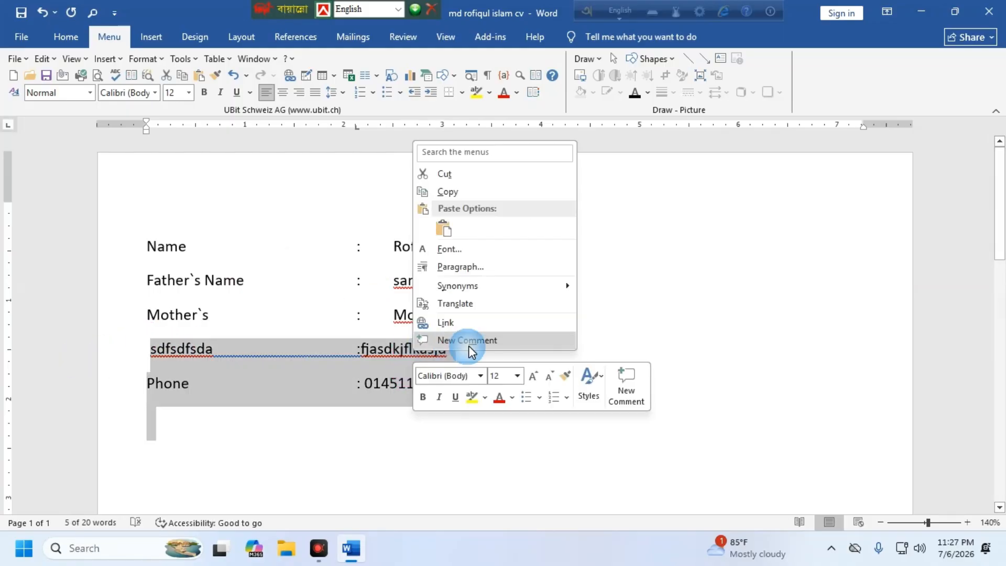
pyautogui.click(459, 189)
pyautogui.click(441, 431)
# Step: Close the CV without saving and reopen it from the desktop
pyautogui.click(988, 11)
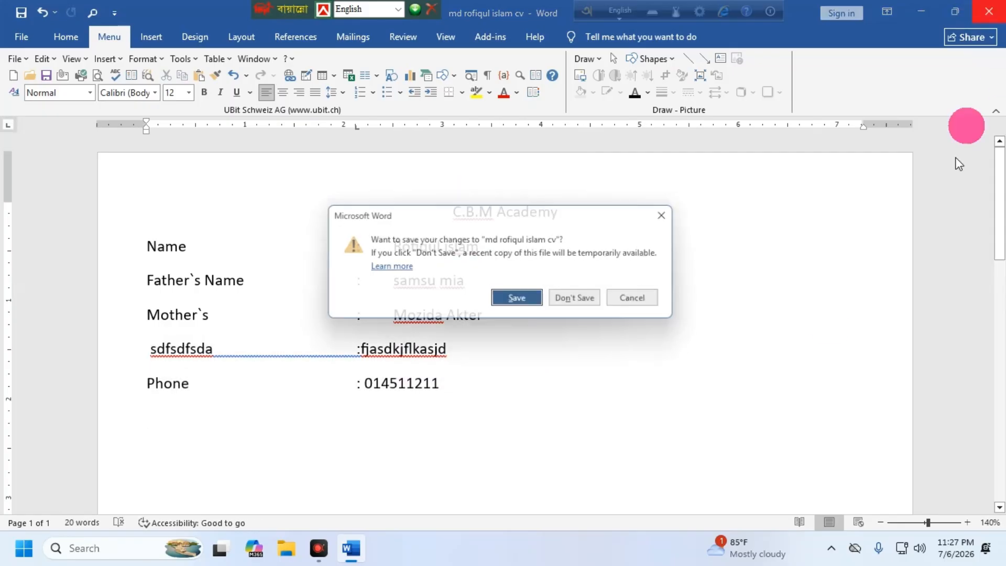
pyautogui.click(582, 304)
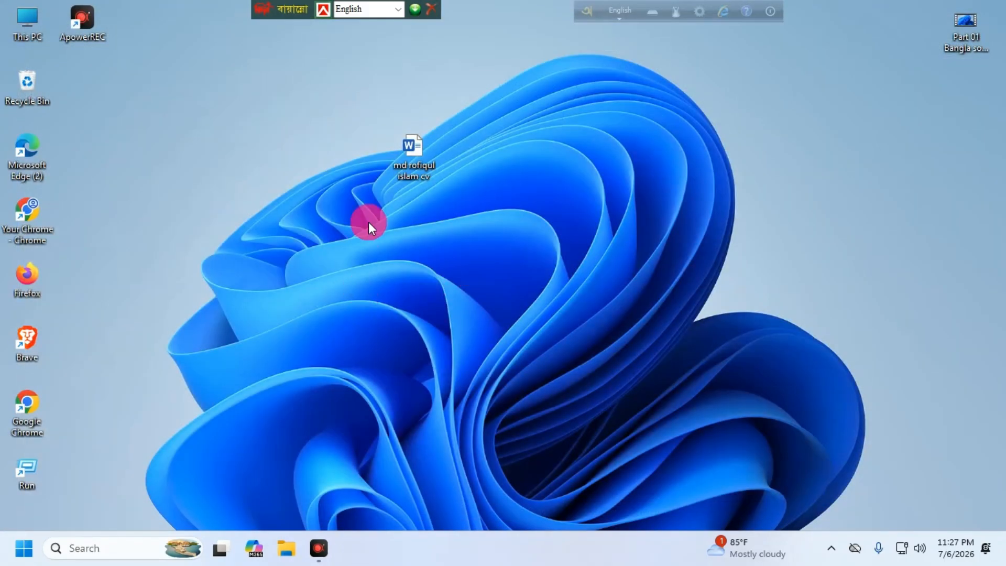
pyautogui.doubleClick(409, 140)
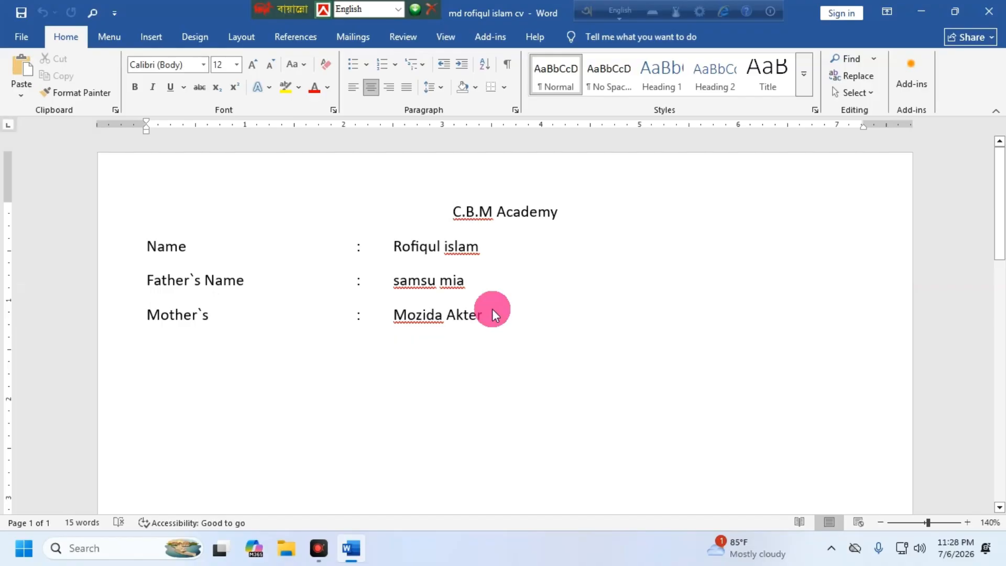
# Step: Paste the copied lines below Mother`s with Keep Source Formatting, then close and reopen the CV
pyautogui.press('Return')
pyautogui.press('BackSpace')
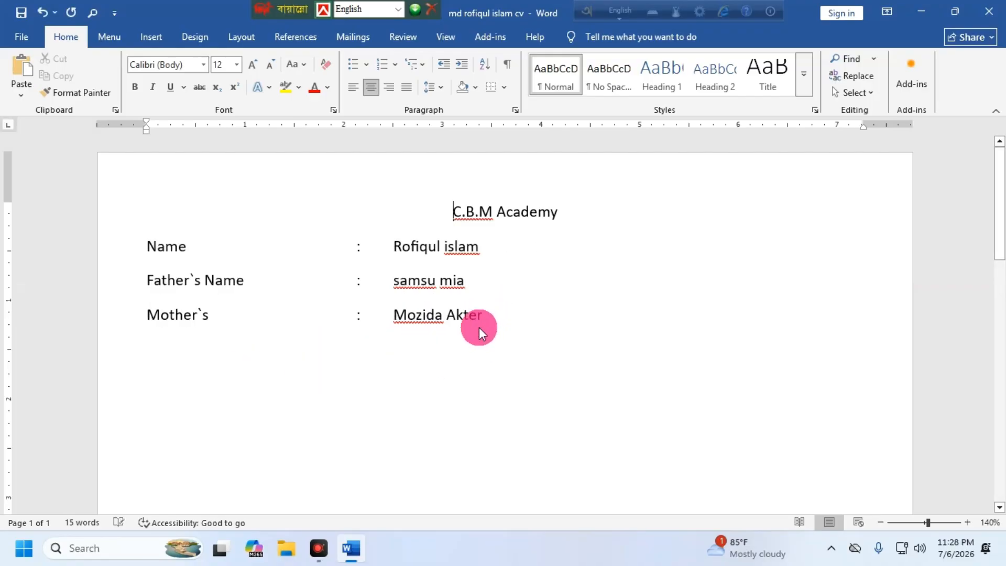
pyautogui.click(477, 313)
pyautogui.click(317, 353)
pyautogui.rightClick(321, 356)
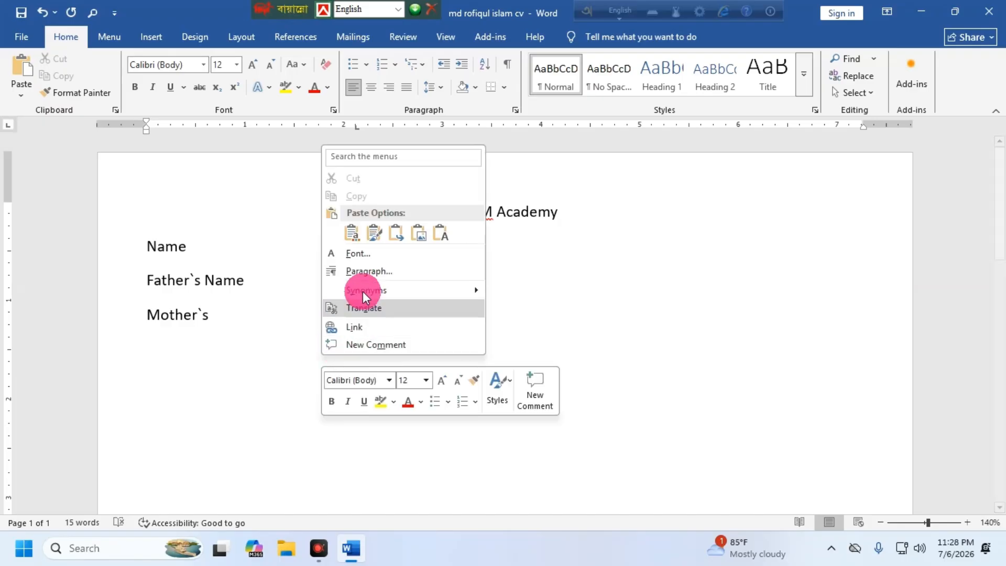
pyautogui.click(350, 231)
pyautogui.click(150, 344)
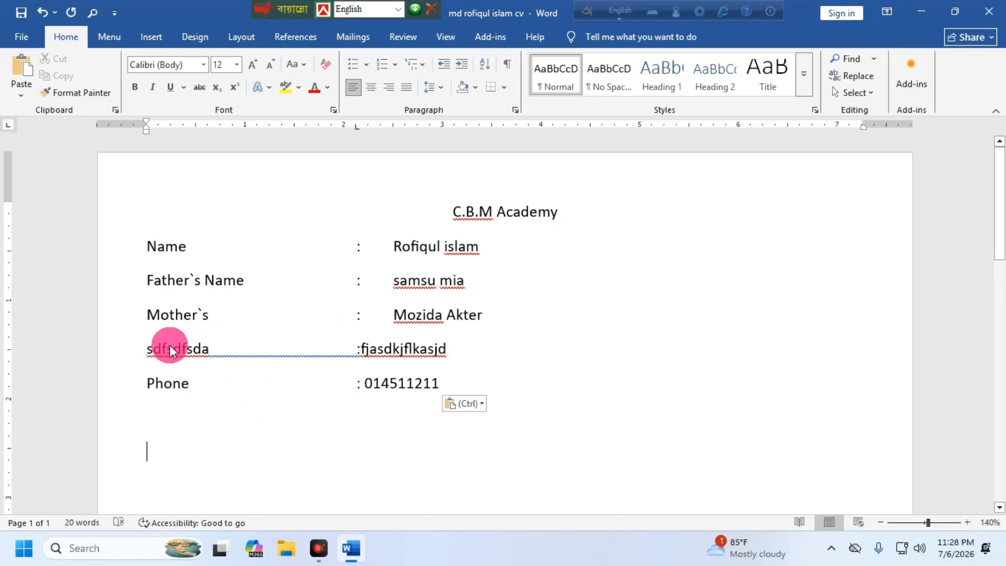
pyautogui.click(173, 350)
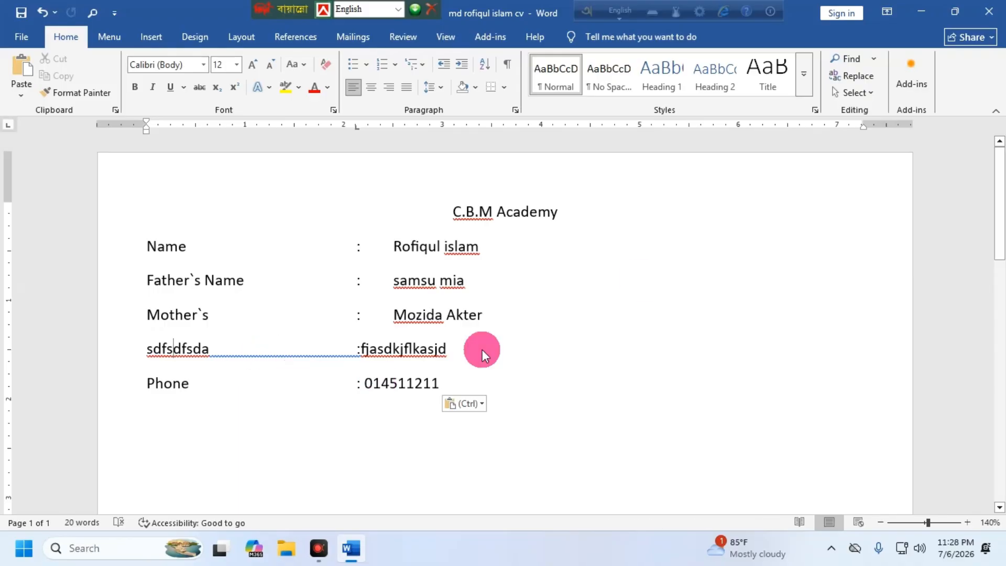
pyautogui.click(988, 11)
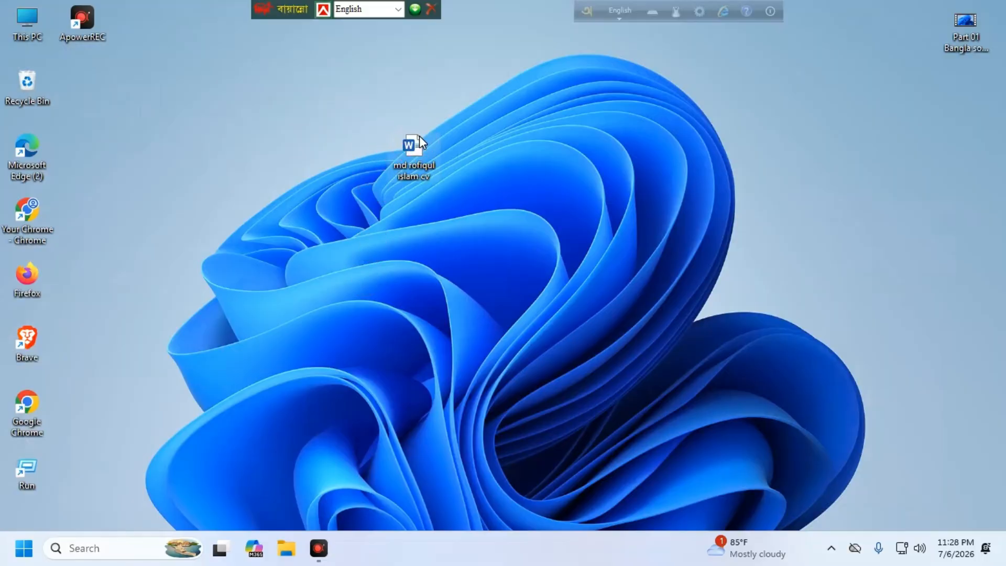
pyautogui.doubleClick(418, 141)
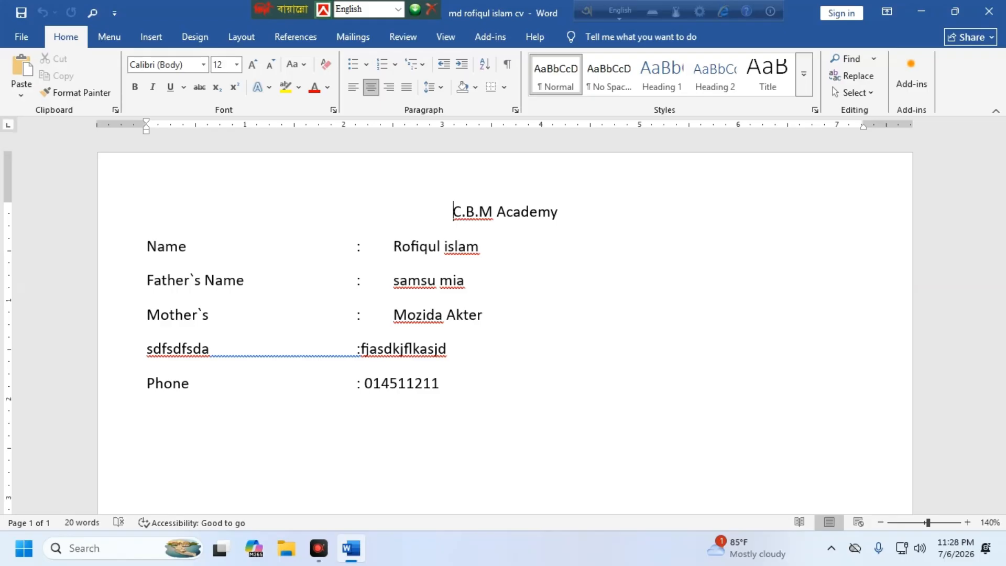
# Step: Add a filler label row with a tab-aligned colon value below the Phone line
pyautogui.click(442, 382)
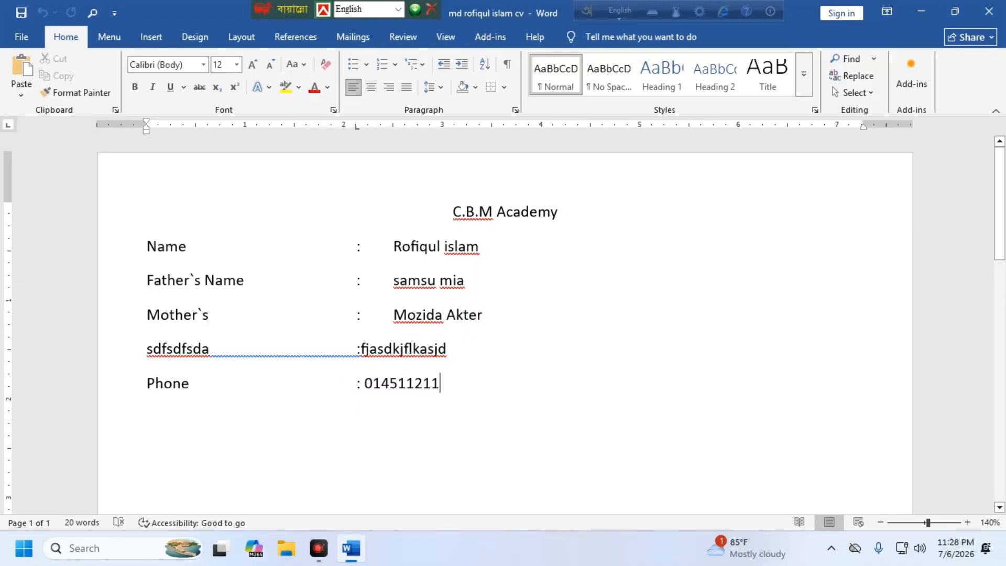
pyautogui.press('Return')
pyautogui.write('jafkljsdlkfjklasd')
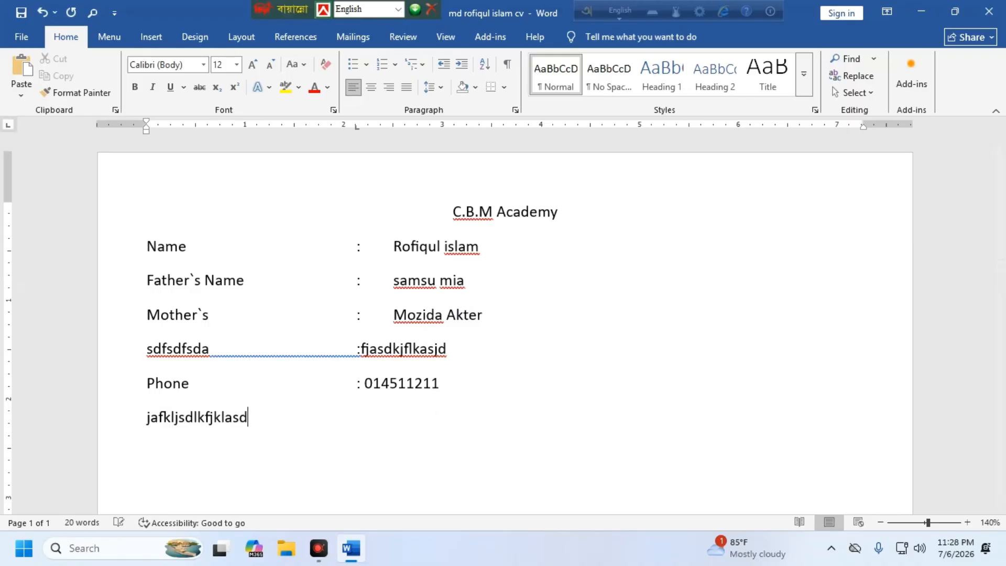
pyautogui.press('Tab')
pyautogui.press('Tab')
pyautogui.write(':sadkfjlskdjf')
pyautogui.press('Return')
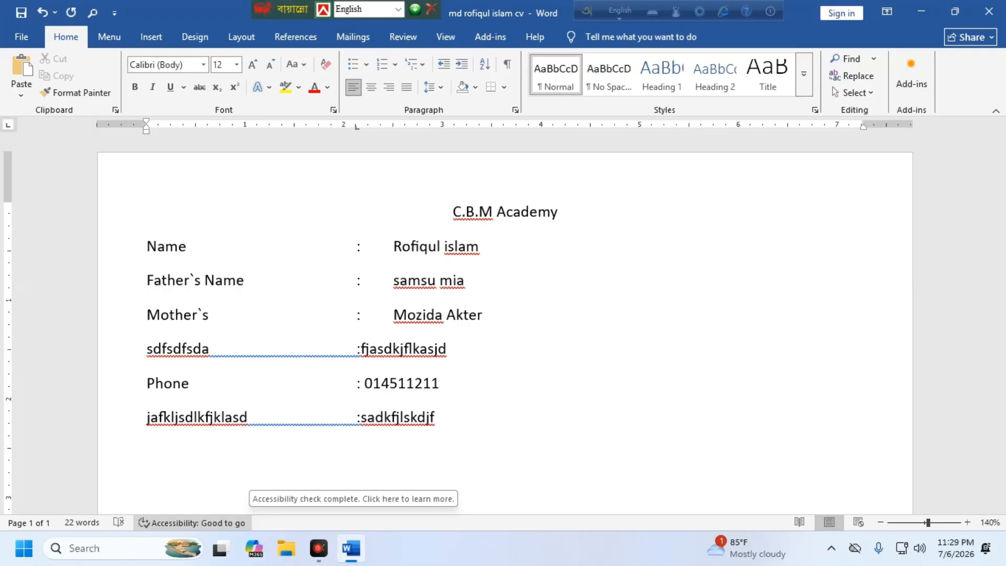
# Step: Add a second filler label row with a tab-aligned colon value at the bottom
pyautogui.click(163, 457)
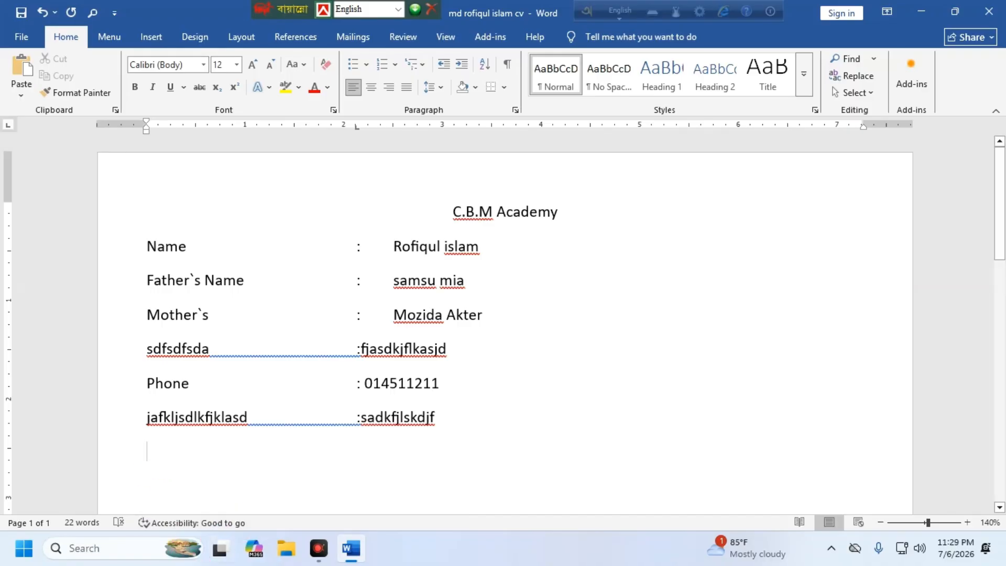
pyautogui.write('faksjdflkjasldkjfls')
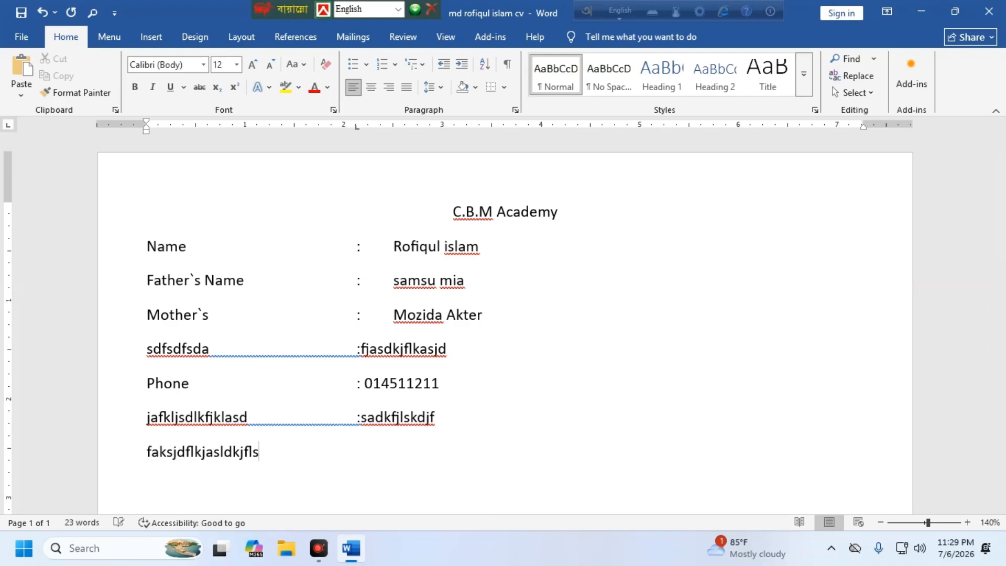
pyautogui.press('Tab')
pyautogui.write(':sdjfklsdjkf')
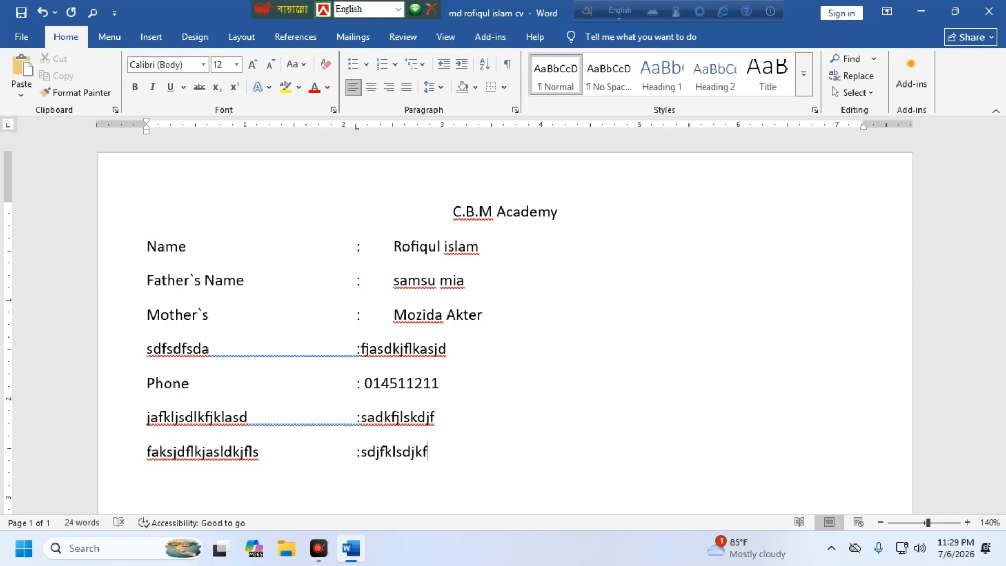
pyautogui.press('Return')
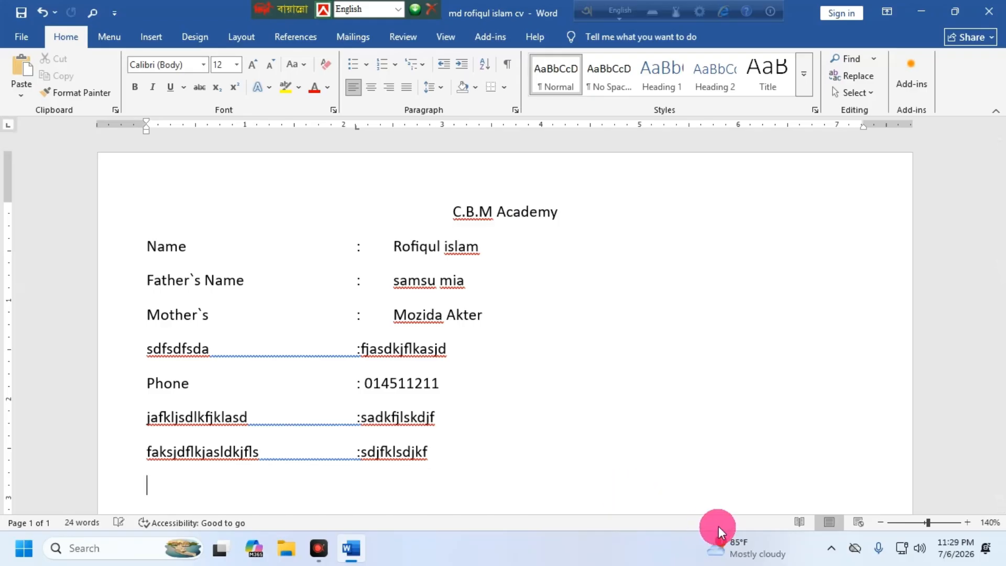
# Step: Append extra characters to the value on the row below Phone, fixing the last letter
pyautogui.click(510, 426)
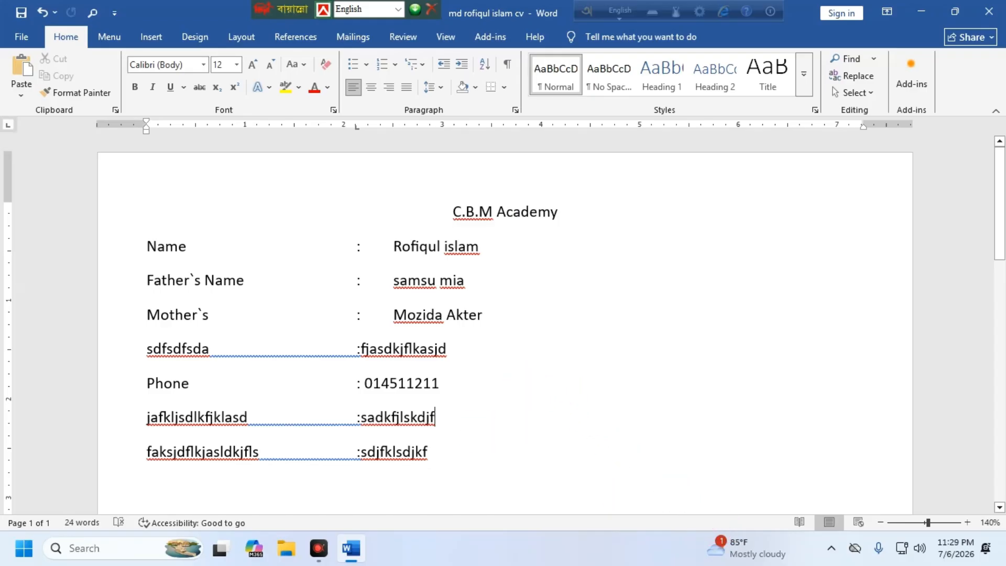
pyautogui.write('fdsadas')
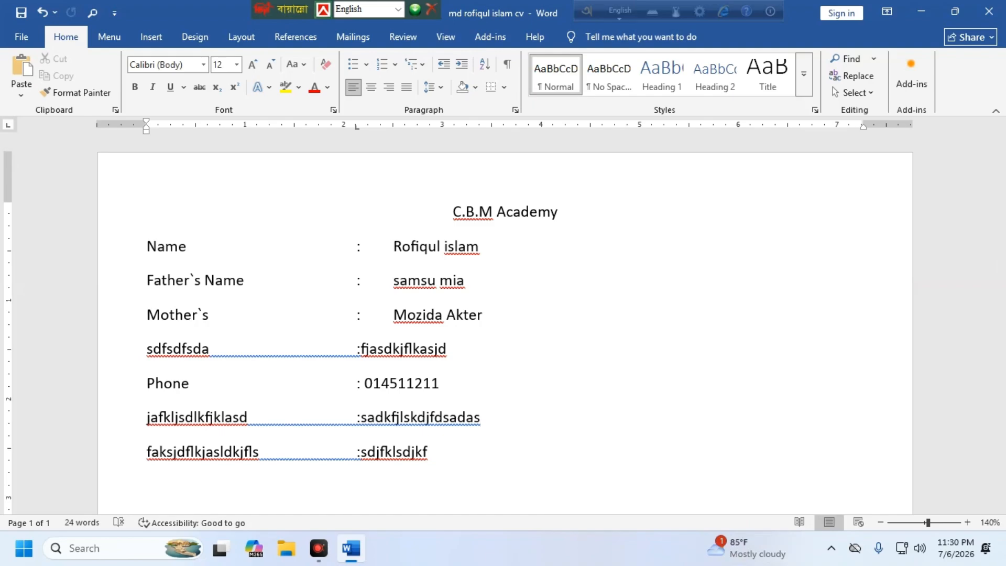
pyautogui.press('BackSpace')
pyautogui.write('df')
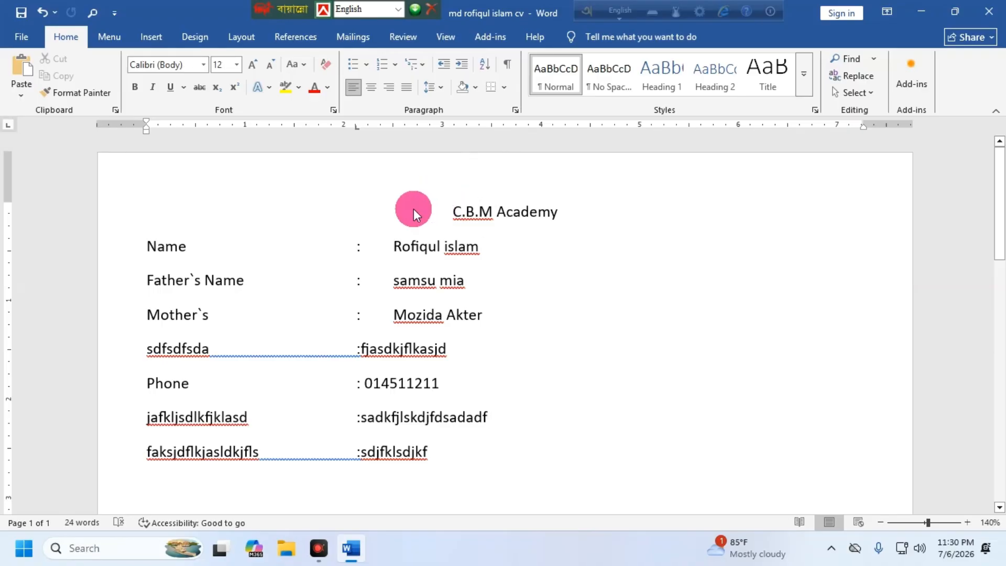
# Step: Copy the whole CV block from the C.B.M Academy title down
pyautogui.moveTo(407, 210); pyautogui.dragTo(556, 490)
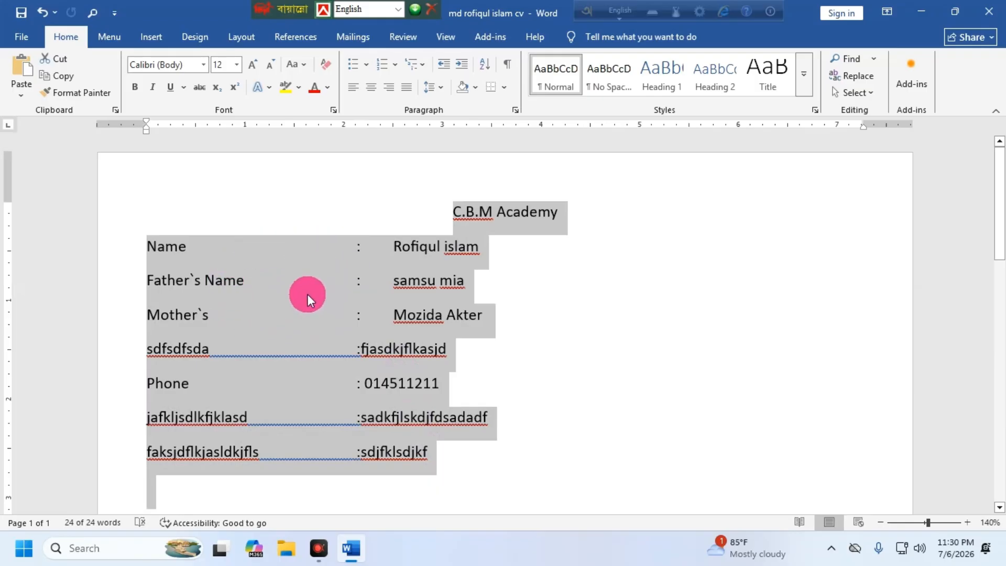
pyautogui.rightClick(290, 254)
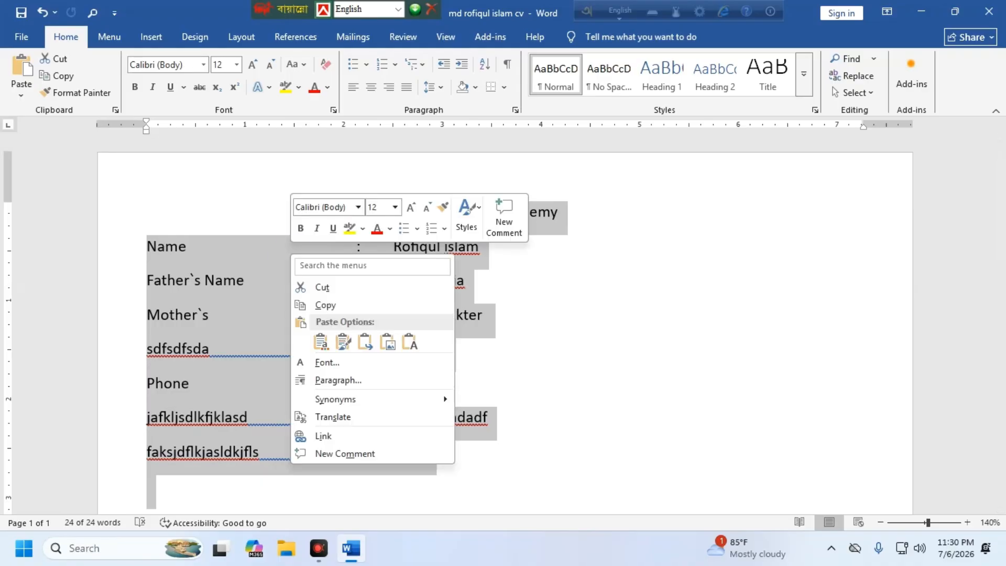
pyautogui.click(329, 304)
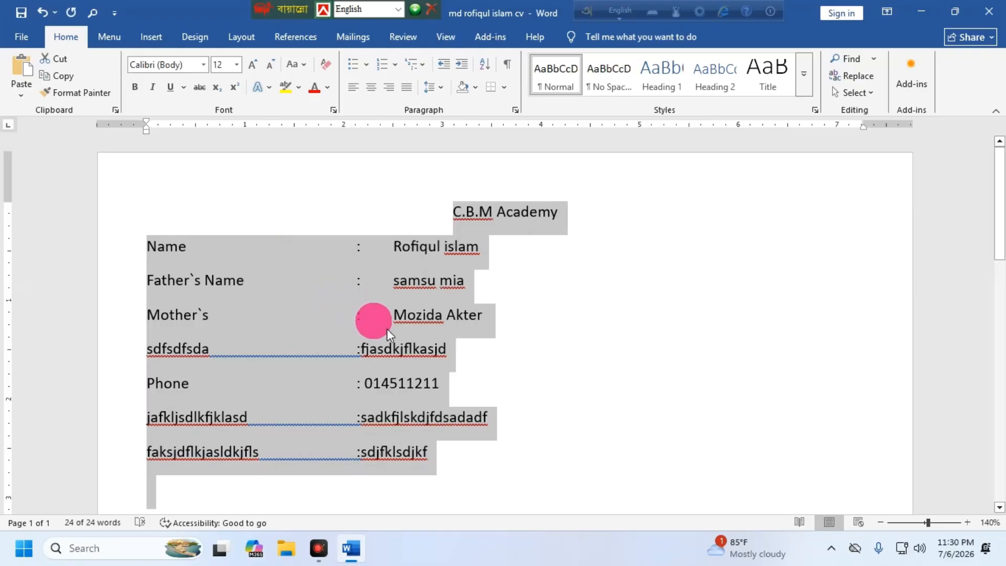
pyautogui.click(432, 442)
# Step: Paste a second CV copy on a new line after the last row, keeping source formatting
pyautogui.scroll(-3, 444, 367)
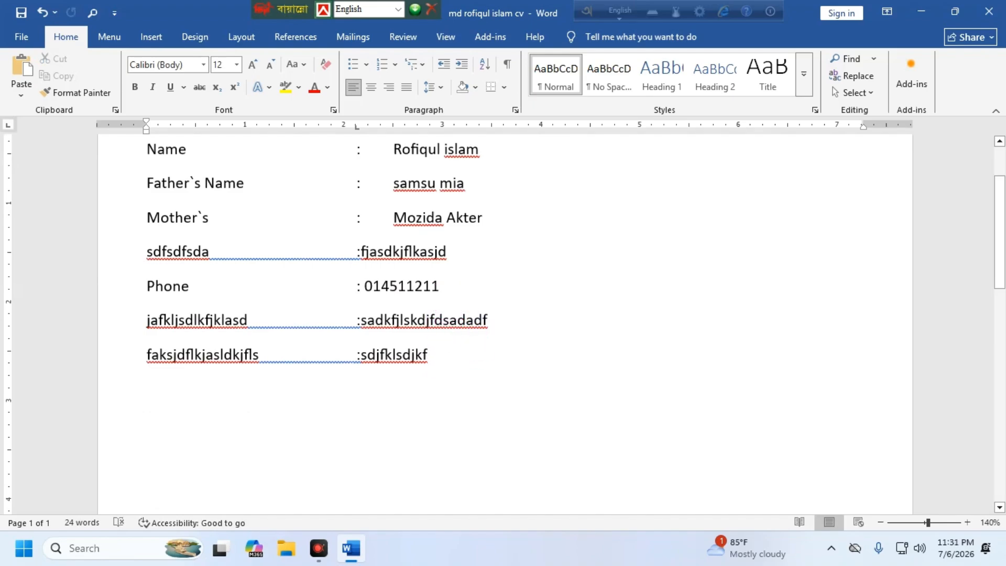
pyautogui.click(448, 340)
pyautogui.click(440, 349)
pyautogui.press('Return')
pyautogui.click(281, 401)
pyautogui.rightClick(237, 378)
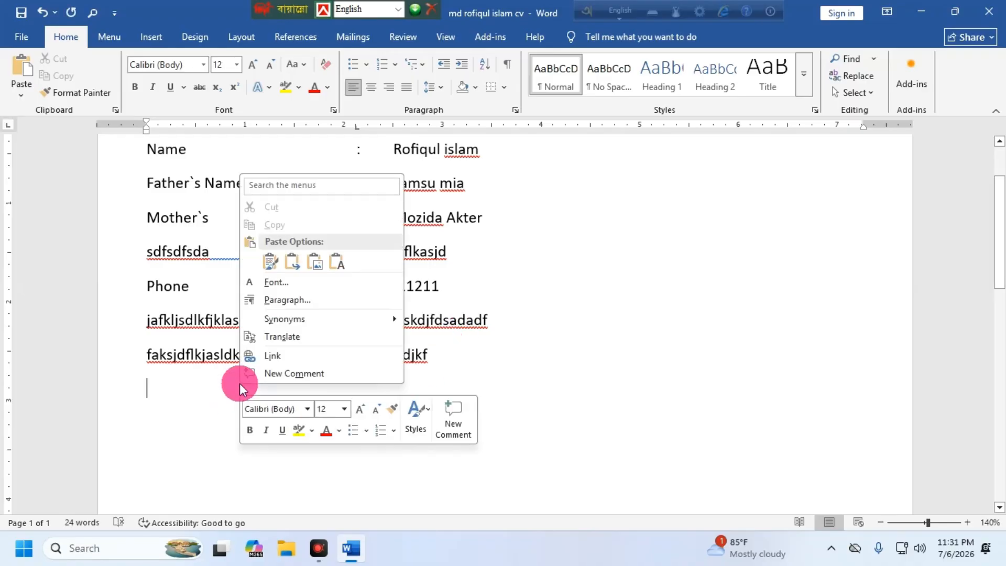
pyautogui.click(272, 263)
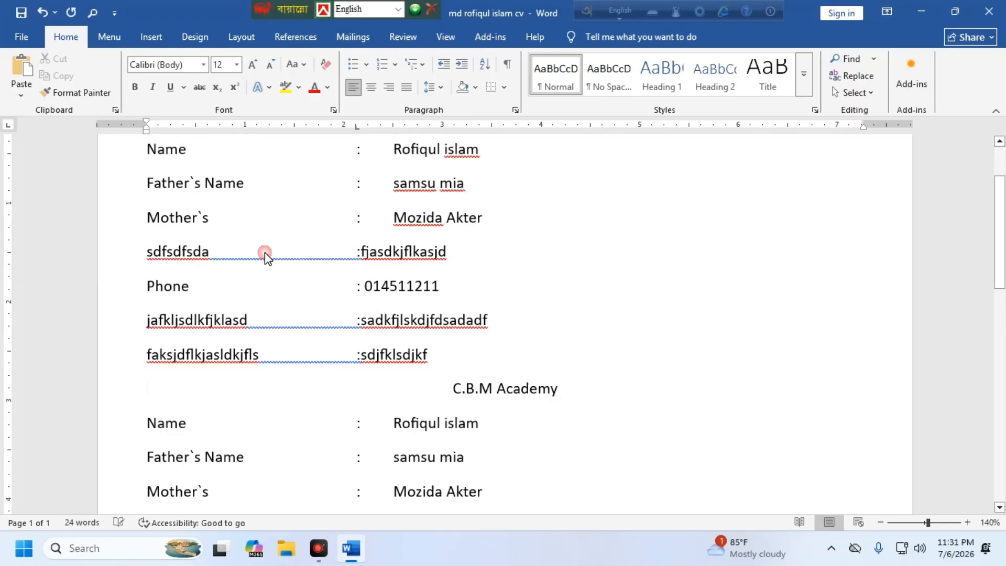
# Step: Select both CV copies from the top title to the last row
pyautogui.scroll(1, 436, 293)
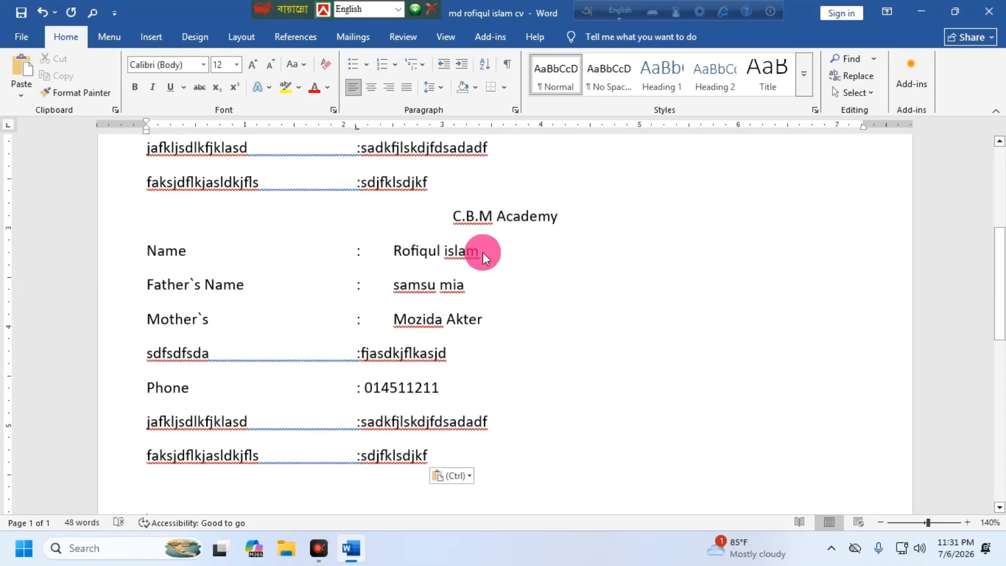
pyautogui.scroll(3, 483, 253)
pyautogui.scroll(3, 403, 254)
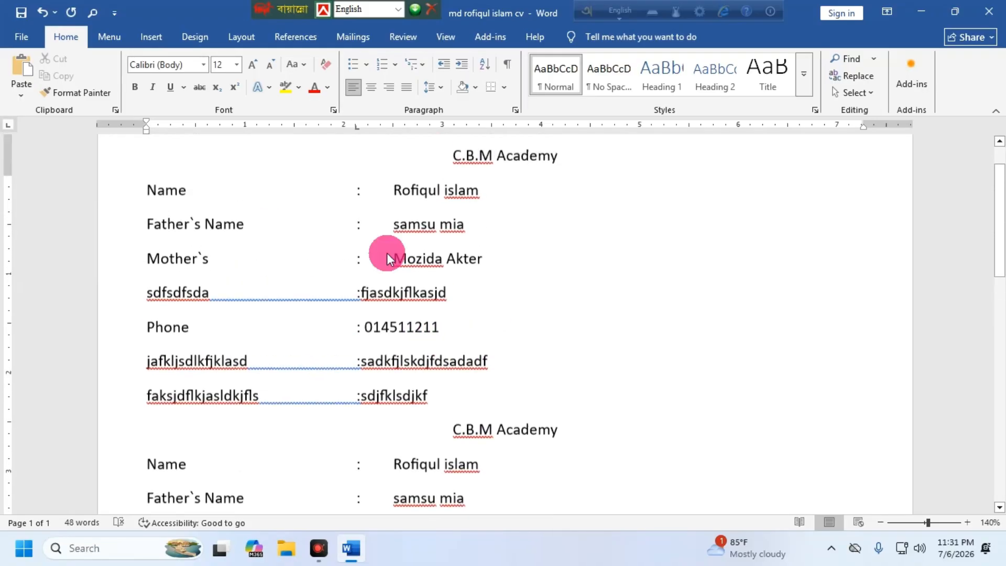
pyautogui.moveTo(403, 199); pyautogui.dragTo(586, 441)
pyautogui.scroll(-6, 563, 361)
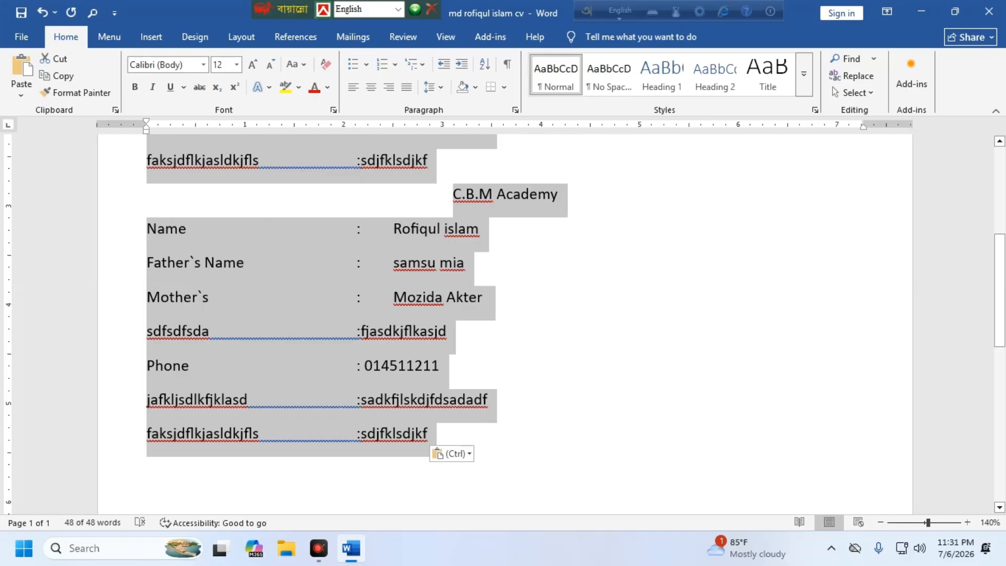
# Step: Cut both CV copies and add blank lines until a second page begins
pyautogui.rightClick(288, 233)
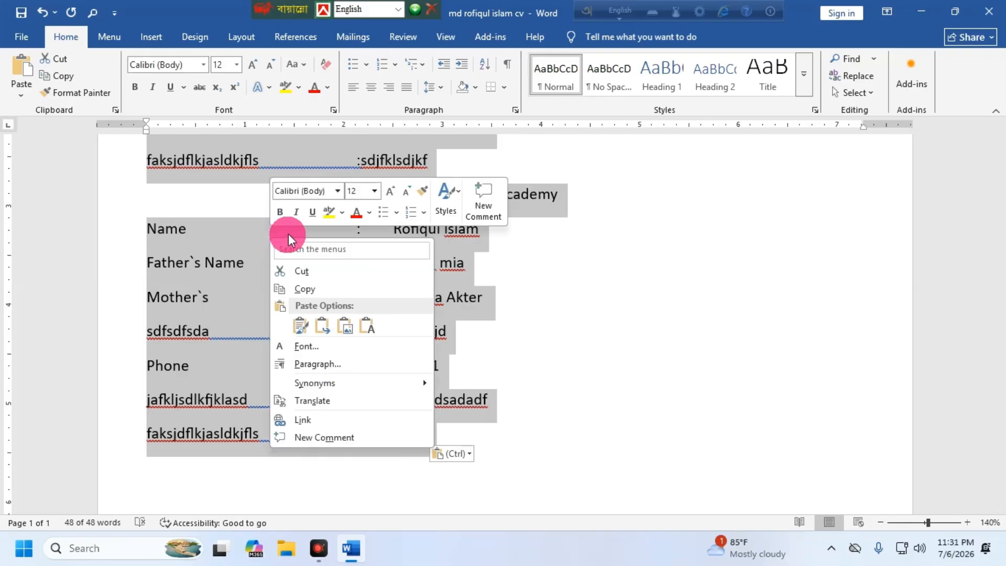
pyautogui.click(310, 275)
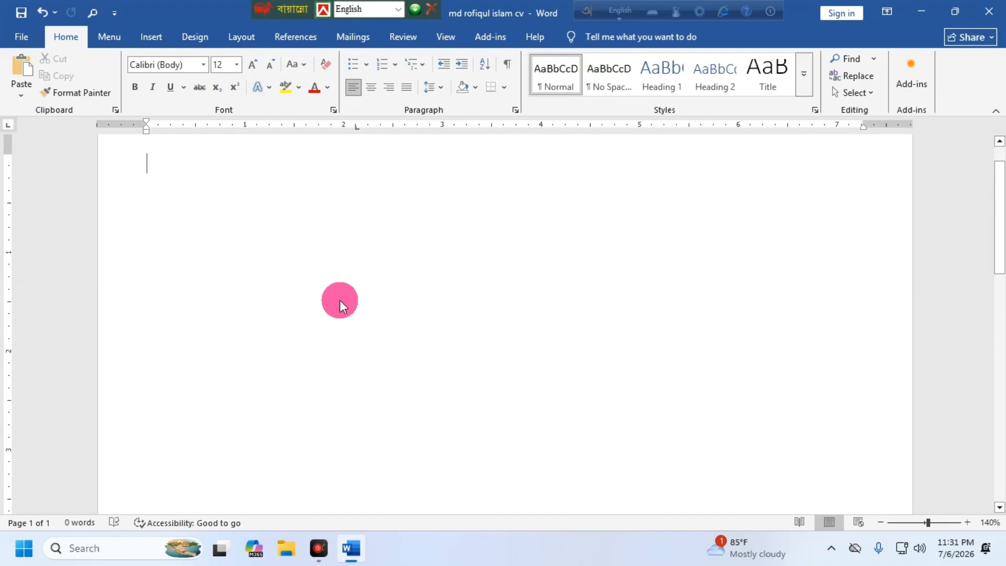
pyautogui.press('Return')
pyautogui.press('Return')
pyautogui.press('Return')
pyautogui.press('Return')
pyautogui.press('Return')
pyautogui.press('Return')
pyautogui.press('Return')
pyautogui.press('Return')
pyautogui.press('Return')
pyautogui.press('Return')
pyautogui.press('Return')
pyautogui.press('Return')
pyautogui.press('Return')
pyautogui.press('Return')
pyautogui.press('Return')
pyautogui.press('Return')
pyautogui.press('Return')
pyautogui.press('Return')
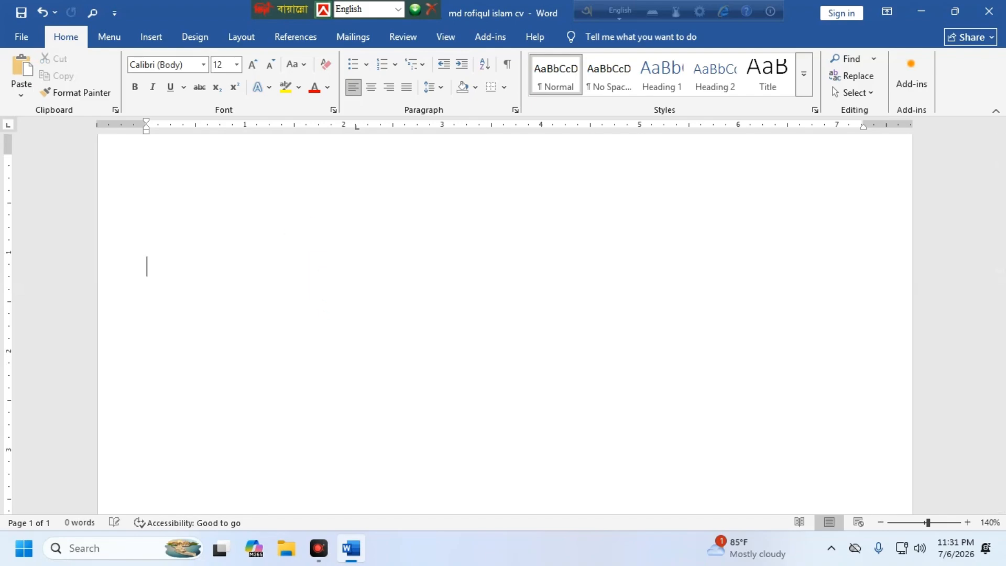
pyautogui.press('Return')
pyautogui.press('Return')
pyautogui.press('Return')
pyautogui.press('Return')
pyautogui.press('Return')
pyautogui.press('Return')
pyautogui.press('Return')
pyautogui.press('Return')
pyautogui.press('Return')
pyautogui.press('Return')
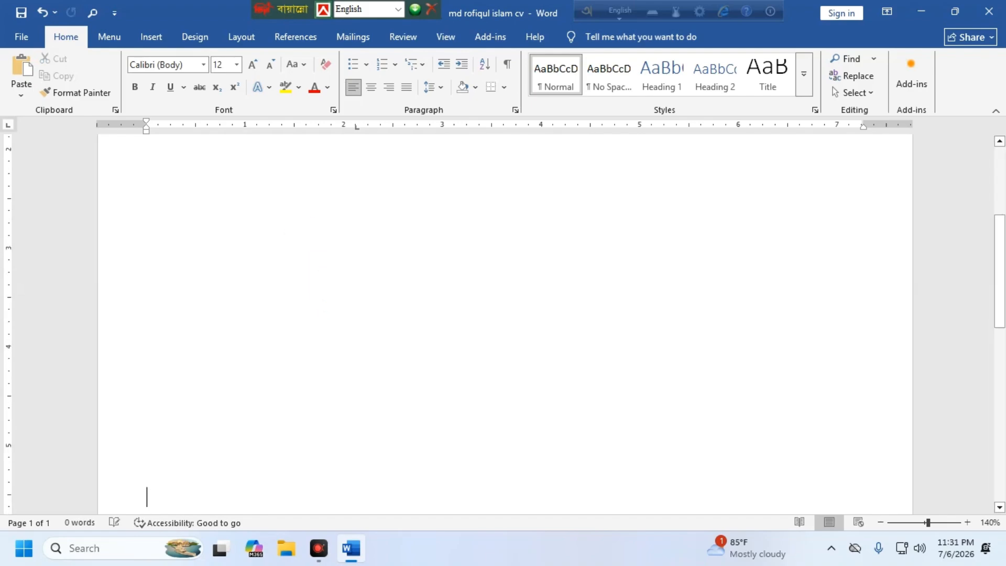
pyautogui.press('Return')
pyautogui.press('Return')
pyautogui.press('Return')
pyautogui.press('Return')
pyautogui.press('Return')
pyautogui.press('Return')
pyautogui.press('Return')
pyautogui.press('Return')
pyautogui.press('Return')
pyautogui.press('Return')
pyautogui.press('Return')
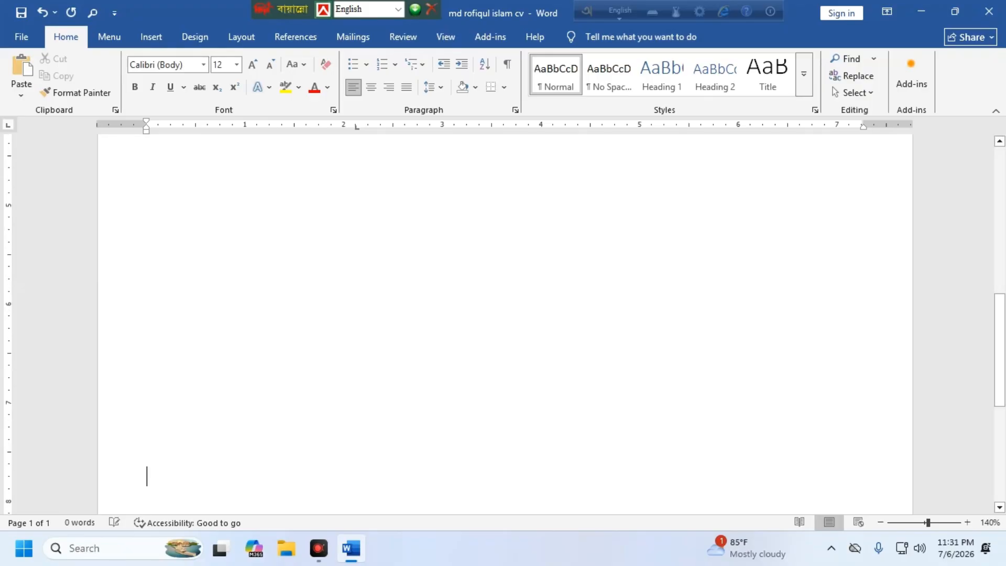
pyautogui.press('Return')
pyautogui.press('Return')
pyautogui.press('Return')
pyautogui.press('Return')
pyautogui.press('Return')
pyautogui.press('Return')
pyautogui.press('Return')
pyautogui.press('Return')
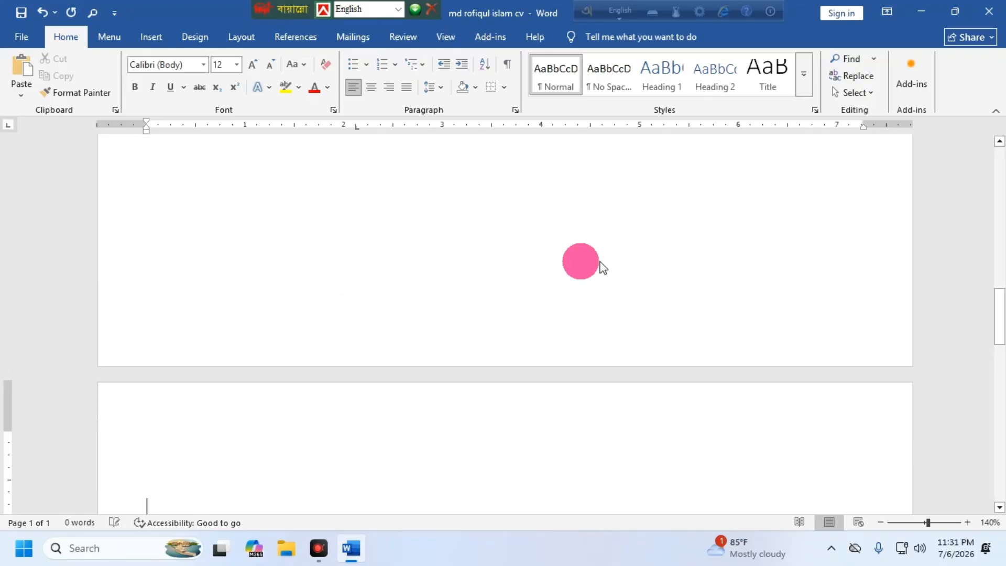
pyautogui.scroll(-2, 190, 300)
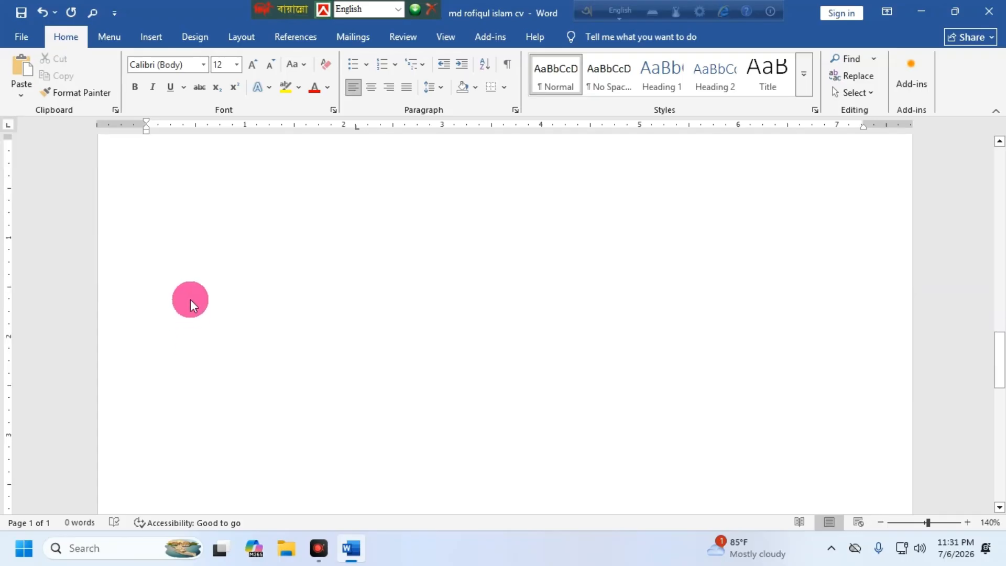
pyautogui.scroll(4, 169, 245)
pyautogui.scroll(-1, 216, 361)
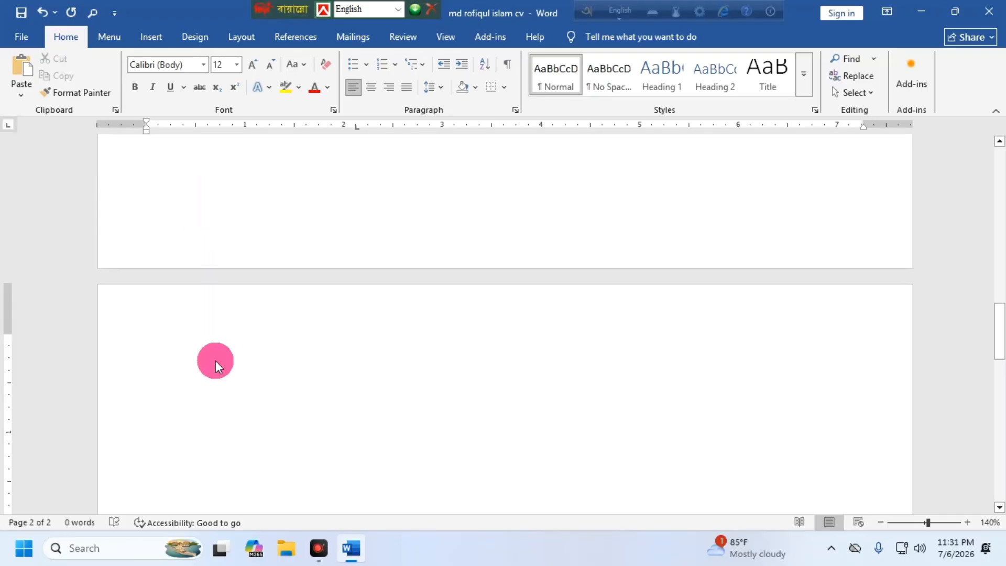
# Step: Paste both CV copies onto page 2 with Keep Source Formatting
pyautogui.rightClick(189, 346)
pyautogui.click(228, 231)
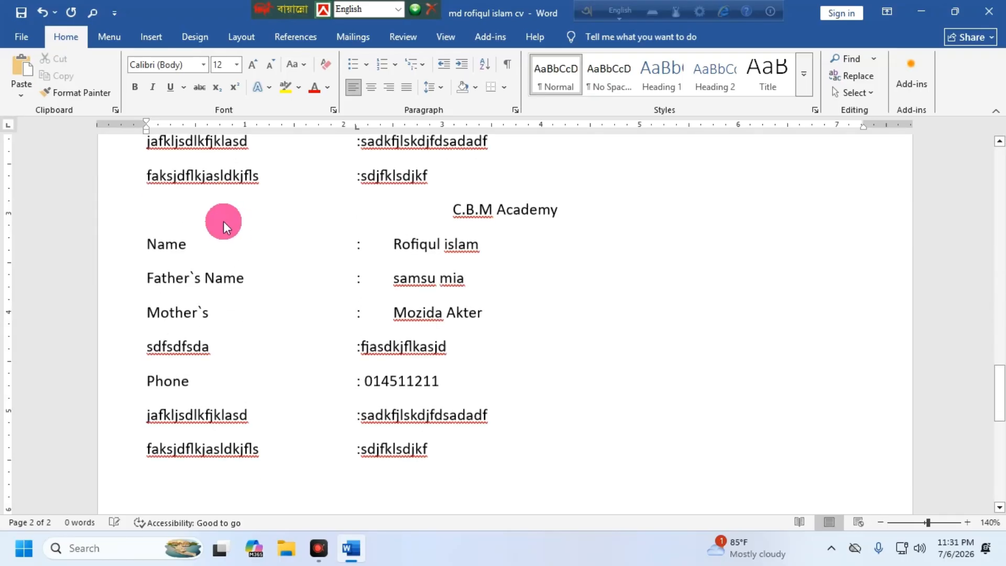
pyautogui.scroll(8, 545, 296)
pyautogui.scroll(5, 493, 252)
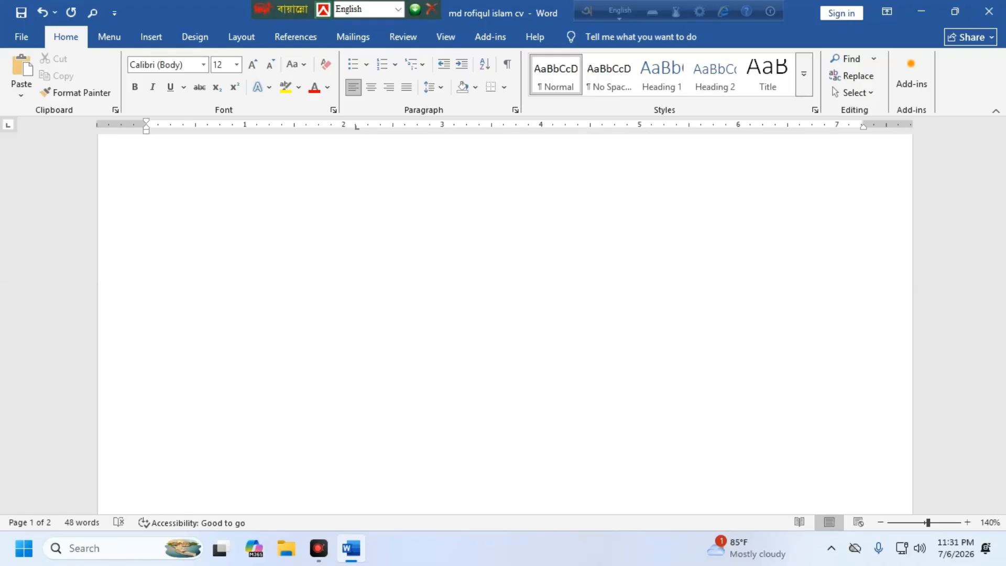
pyautogui.scroll(-5, 473, 250)
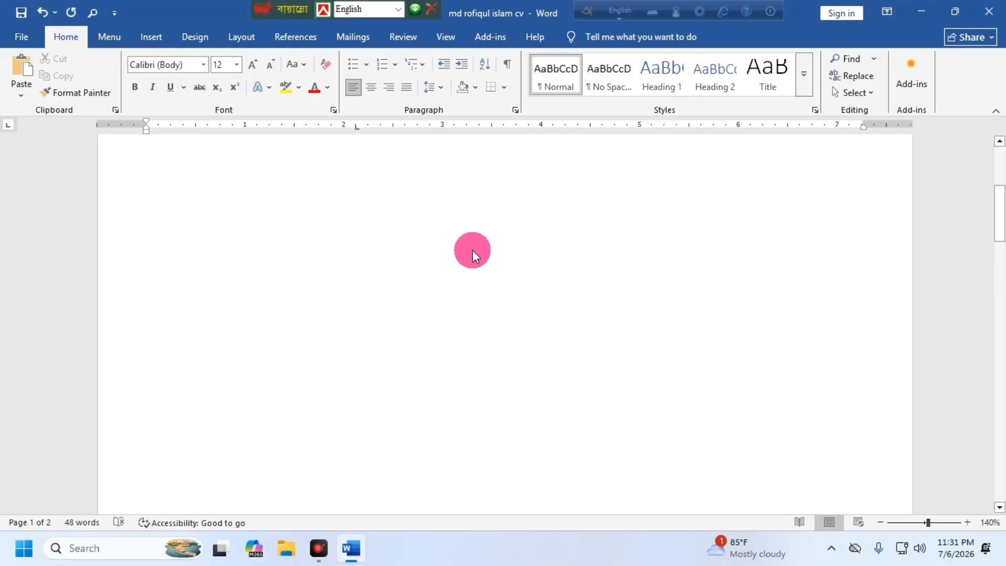
# Step: Select the CV text from its title downward and copy it
pyautogui.scroll(4, 389, 249)
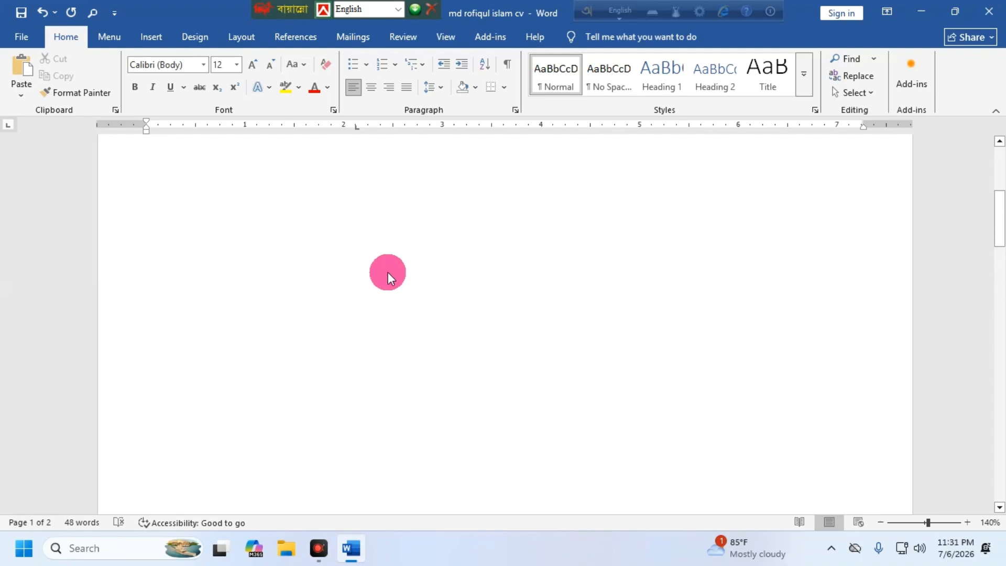
pyautogui.scroll(-10, 389, 271)
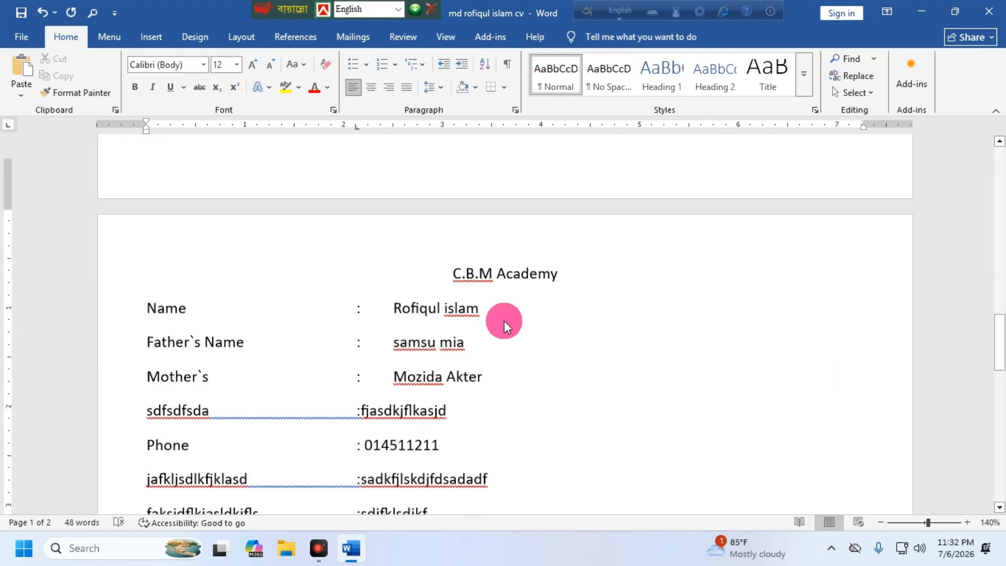
pyautogui.scroll(-2, 448, 198)
pyautogui.moveTo(442, 206); pyautogui.dragTo(471, 387)
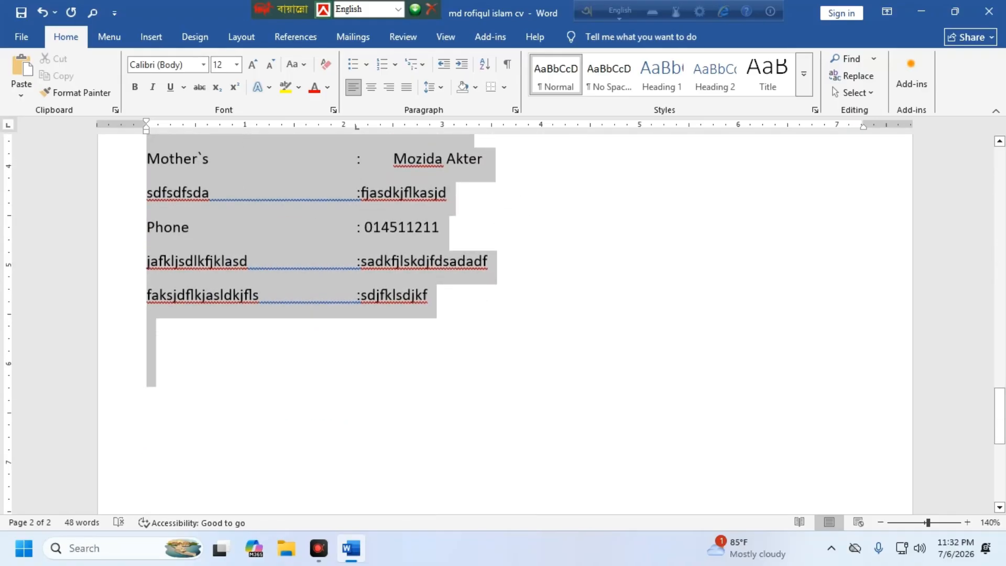
pyautogui.rightClick(270, 179)
pyautogui.click(307, 229)
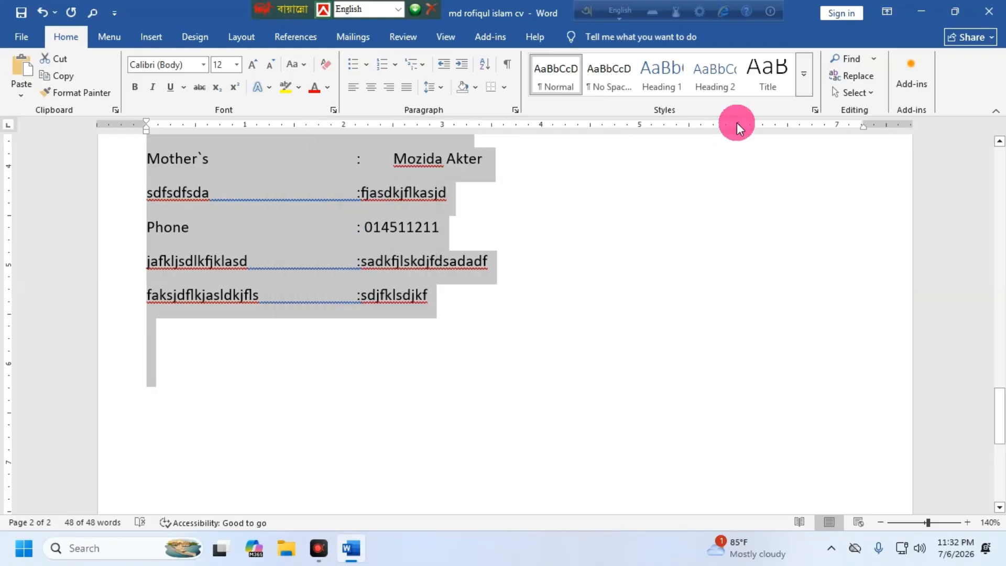
# Step: Put the caret at the top of the blank first page
pyautogui.click(923, 20)
pyautogui.click(350, 548)
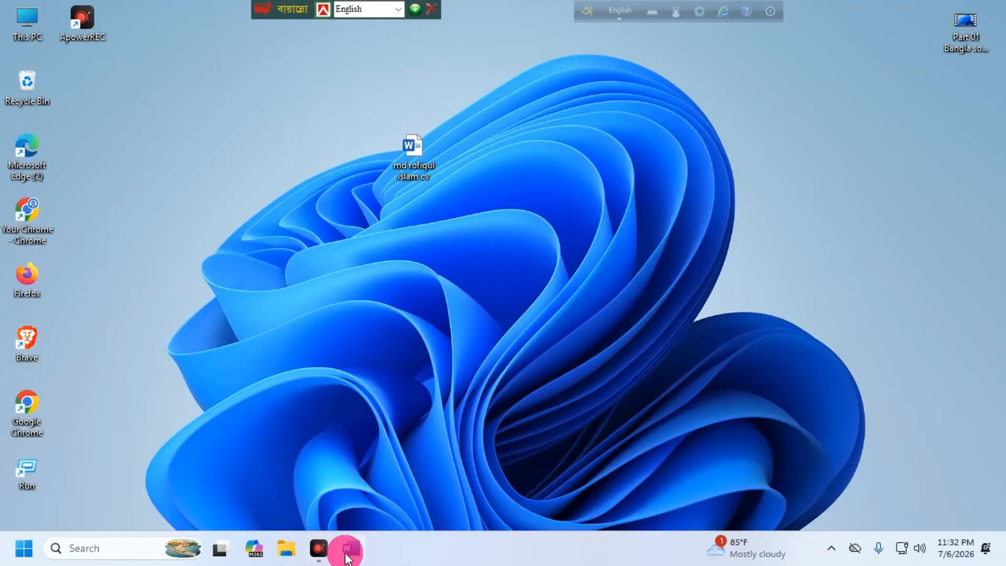
pyautogui.scroll(10, 357, 255)
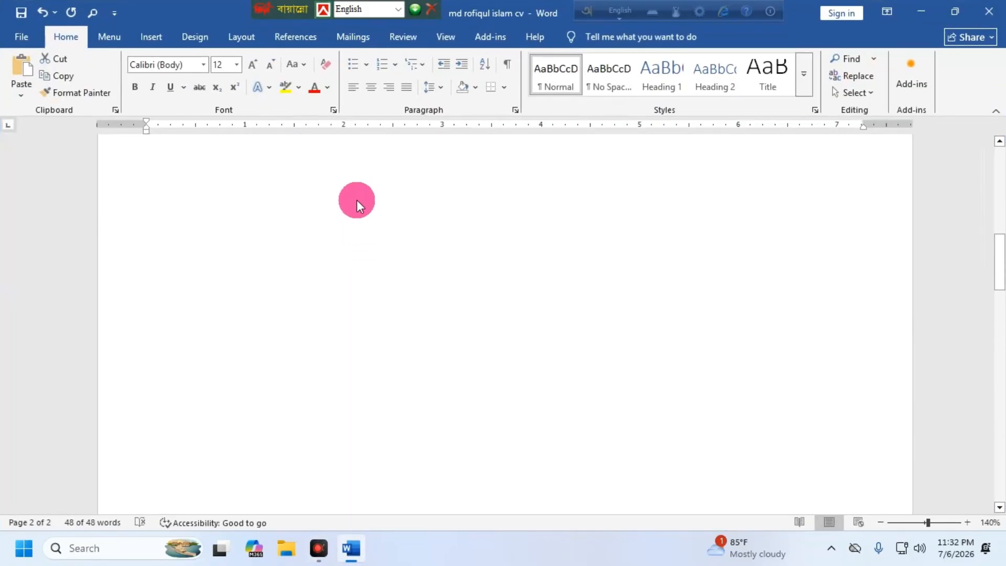
pyautogui.click(373, 188)
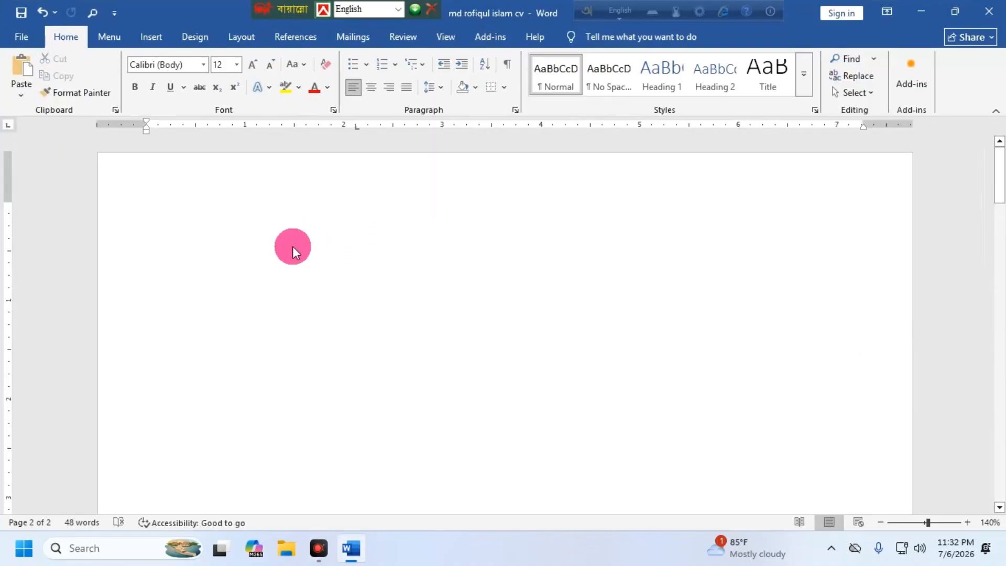
# Step: Paste the copied CV onto the blank second page
pyautogui.rightClick(243, 208)
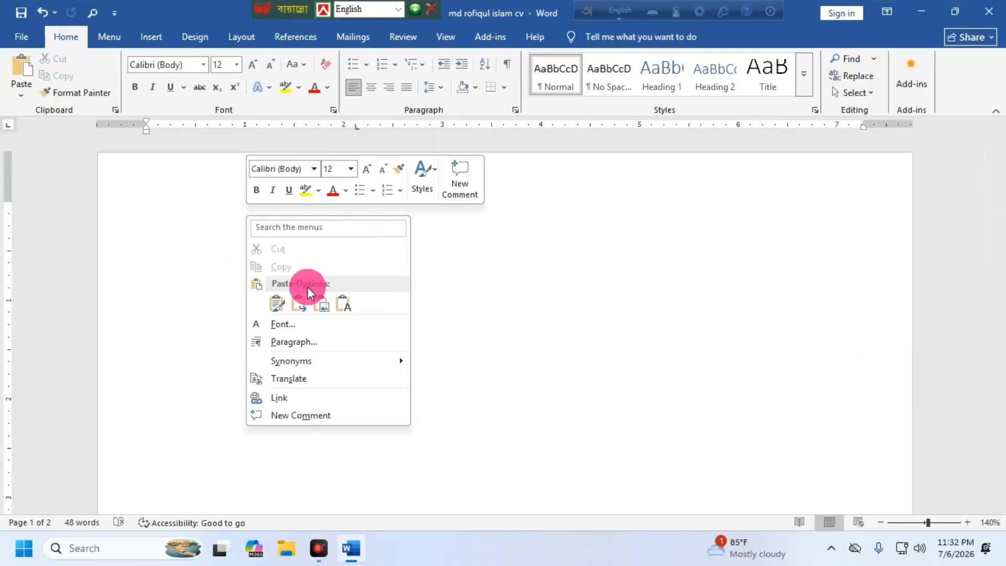
pyautogui.click(276, 303)
pyautogui.scroll(-6, 334, 293)
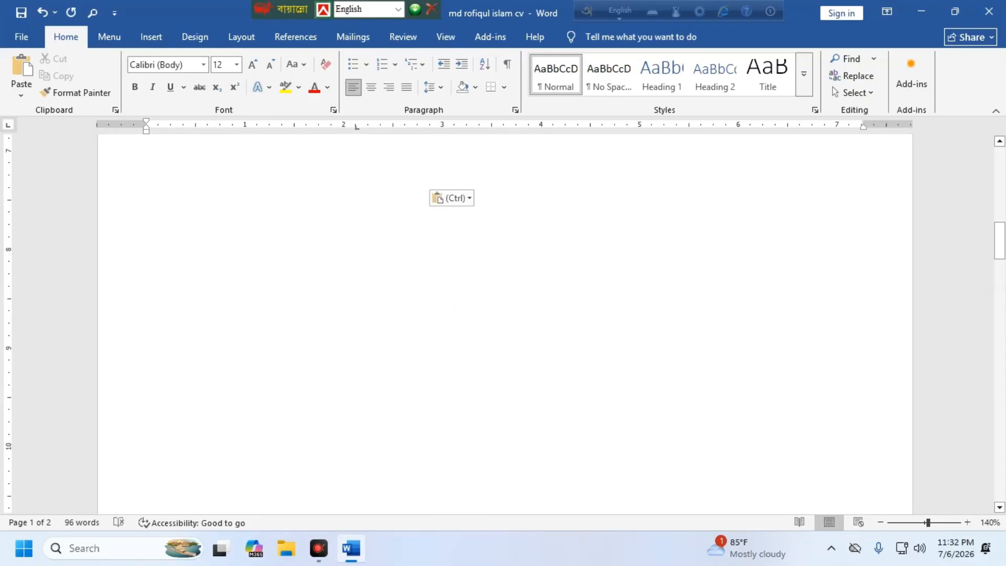
# Step: Delete the blank lines above the pasted CV so it starts at the page top
pyautogui.click(427, 326)
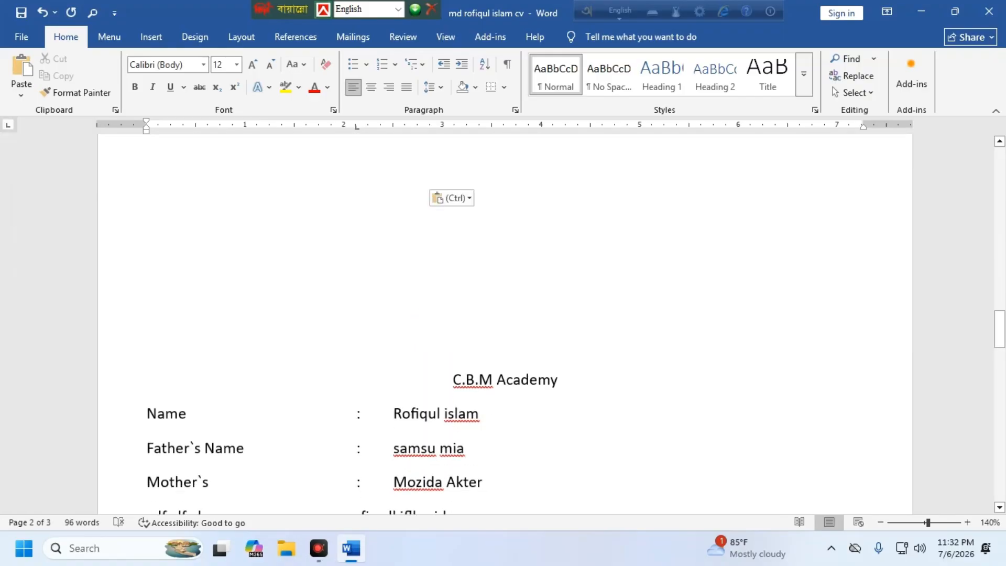
pyautogui.click(498, 313)
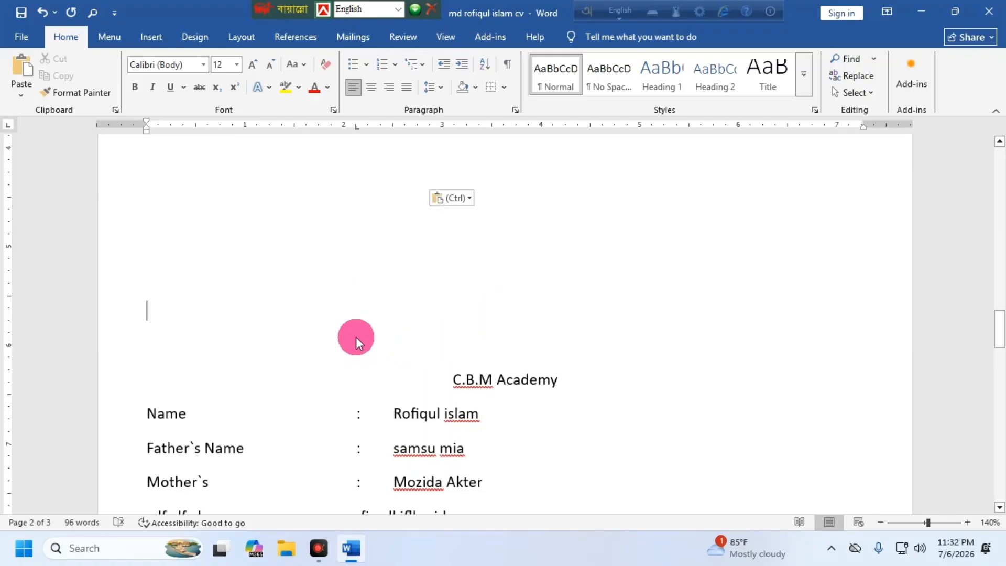
pyautogui.press('BackSpace')
pyautogui.press('BackSpace')
pyautogui.press('BackSpace')
pyautogui.press('BackSpace')
pyautogui.press('BackSpace')
pyautogui.press('BackSpace')
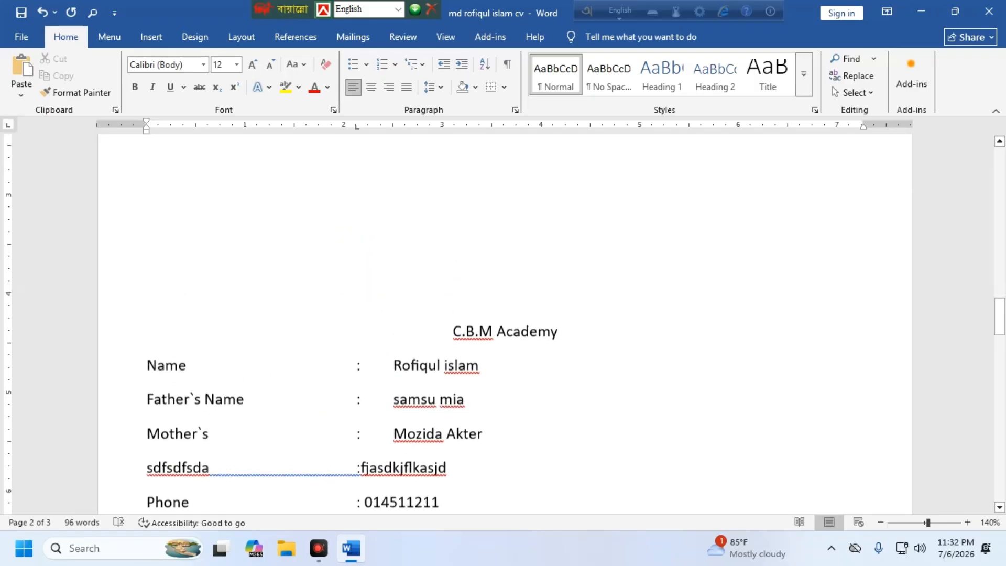
pyautogui.press('BackSpace')
pyautogui.press('BackSpace')
pyautogui.press('BackSpace')
pyautogui.press('BackSpace')
pyautogui.press('BackSpace')
pyautogui.press('BackSpace')
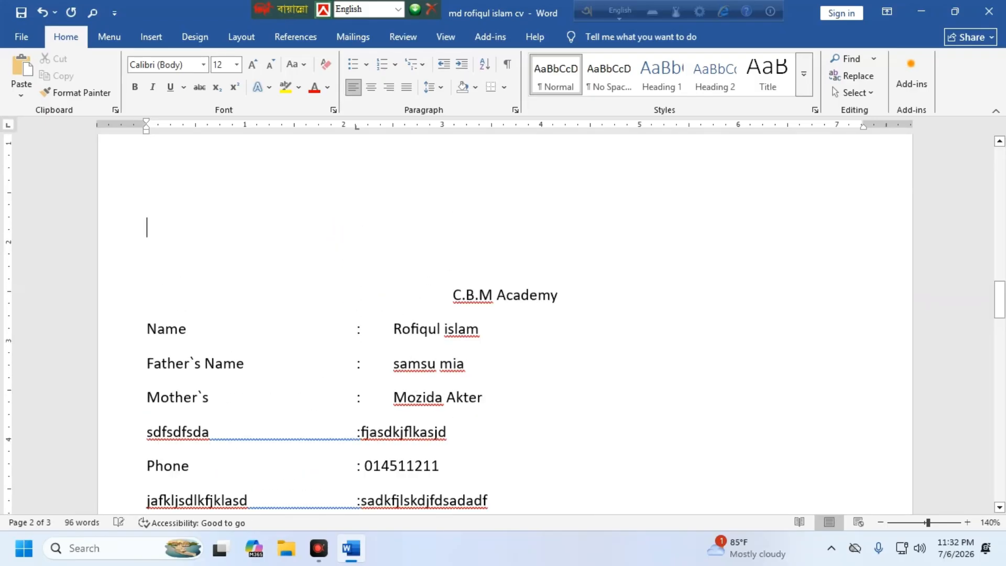
pyautogui.press('BackSpace')
pyautogui.press('BackSpace')
pyautogui.press('BackSpace')
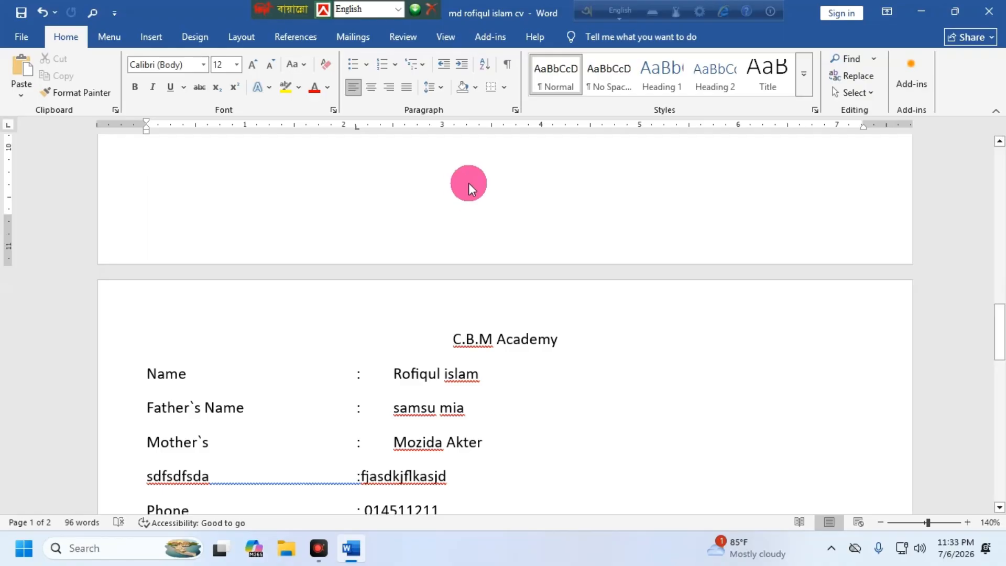
# Step: Make the C.B.M Academy title line at the top of the first CV bold
pyautogui.scroll(6, 471, 220)
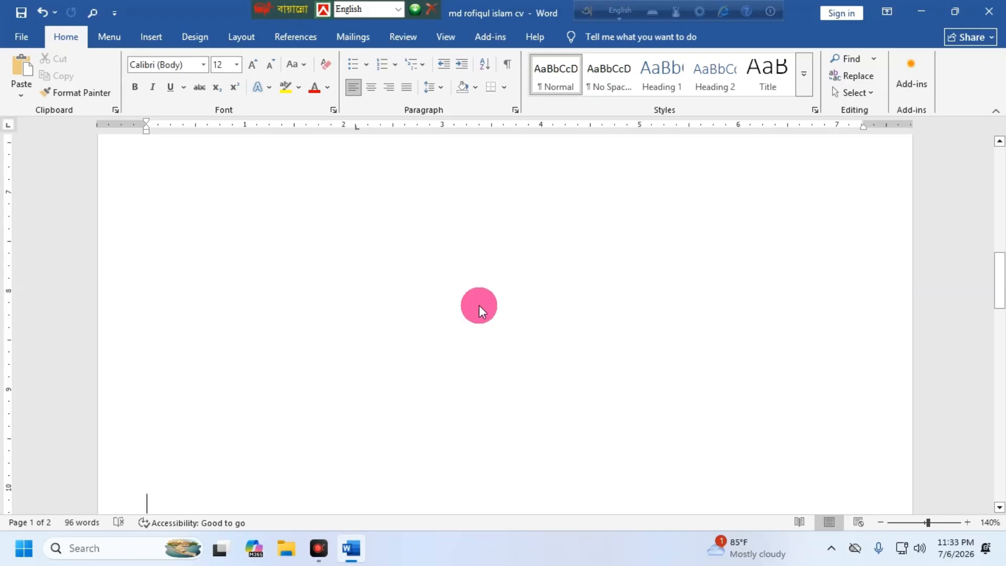
pyautogui.scroll(3, 477, 304)
pyautogui.scroll(1, 410, 305)
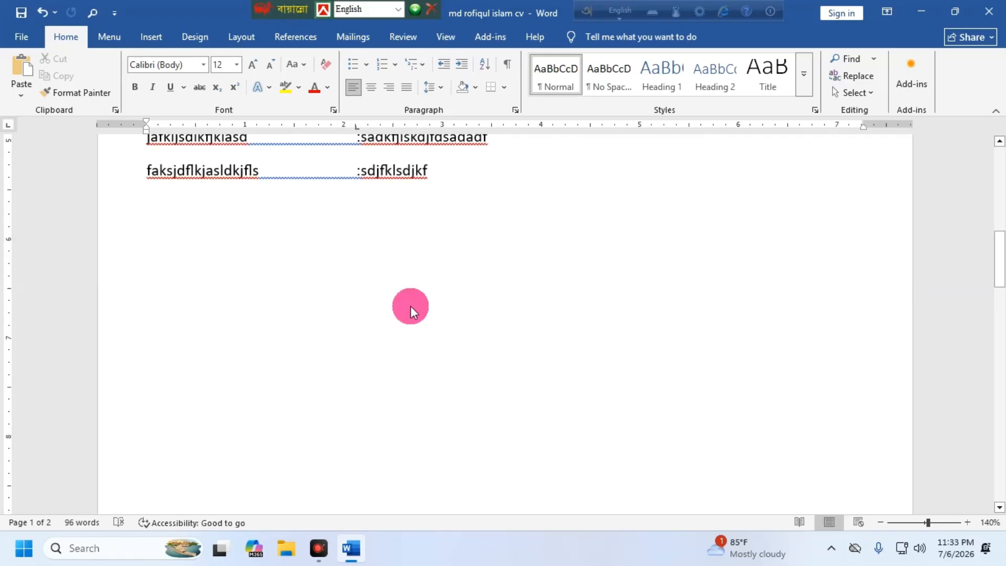
pyautogui.scroll(4, 440, 306)
pyautogui.scroll(-1, 411, 314)
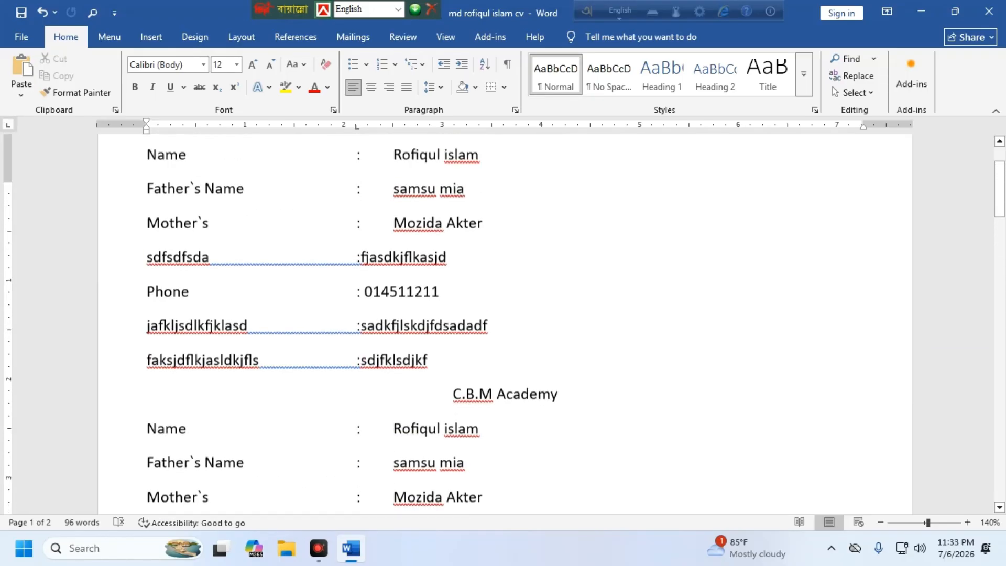
pyautogui.scroll(2, 411, 315)
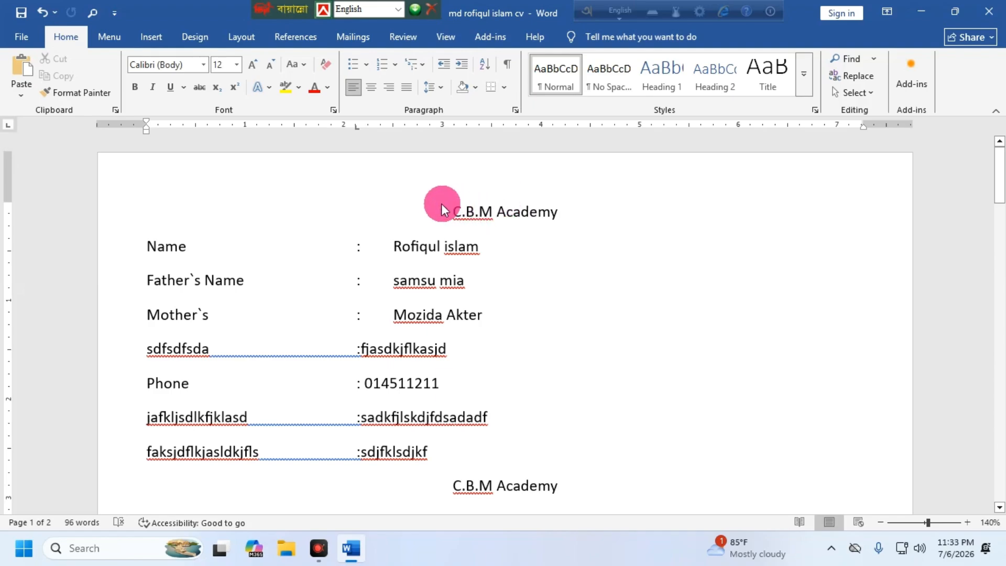
pyautogui.moveTo(442, 209); pyautogui.dragTo(733, 217)
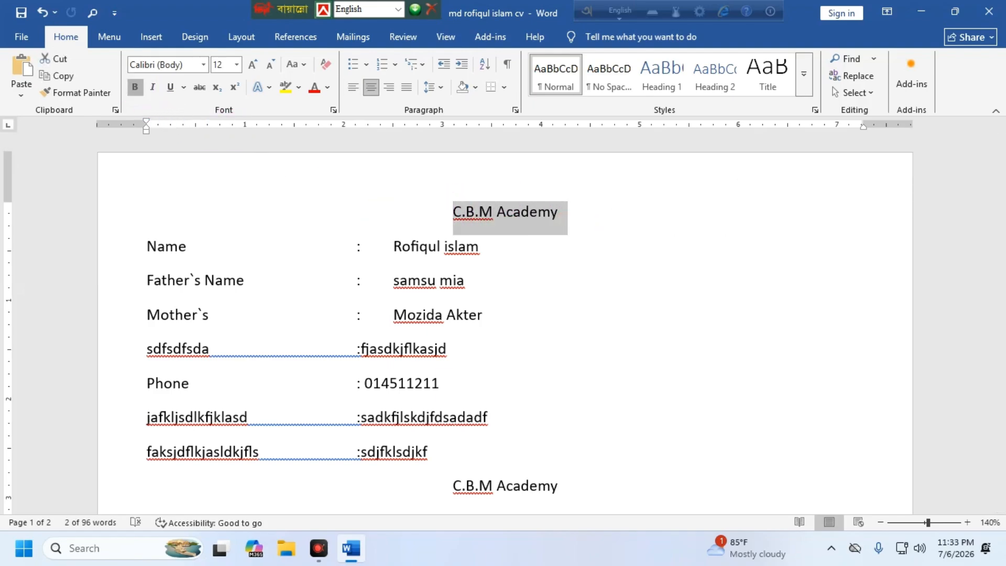
pyautogui.click(549, 321)
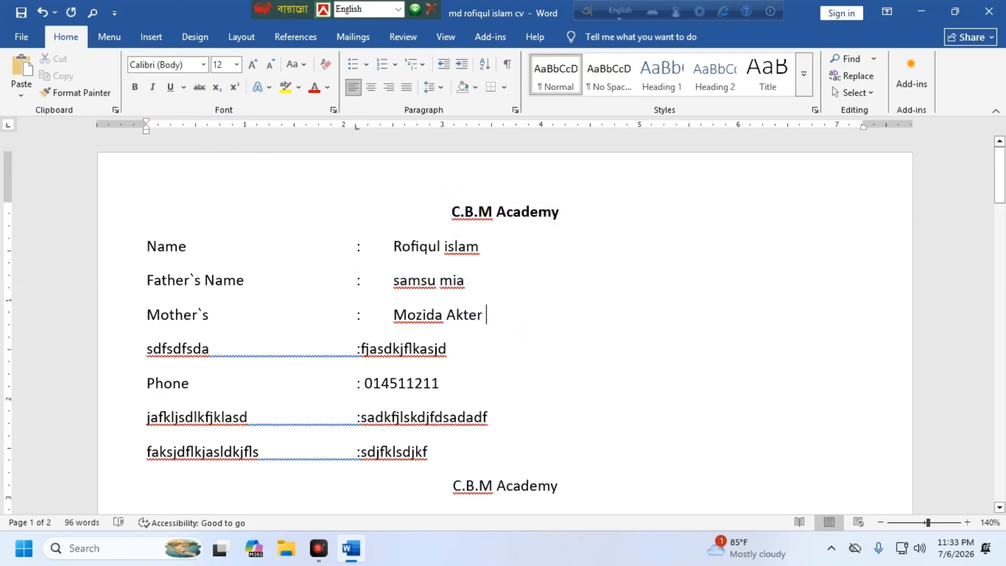
pyautogui.click(492, 265)
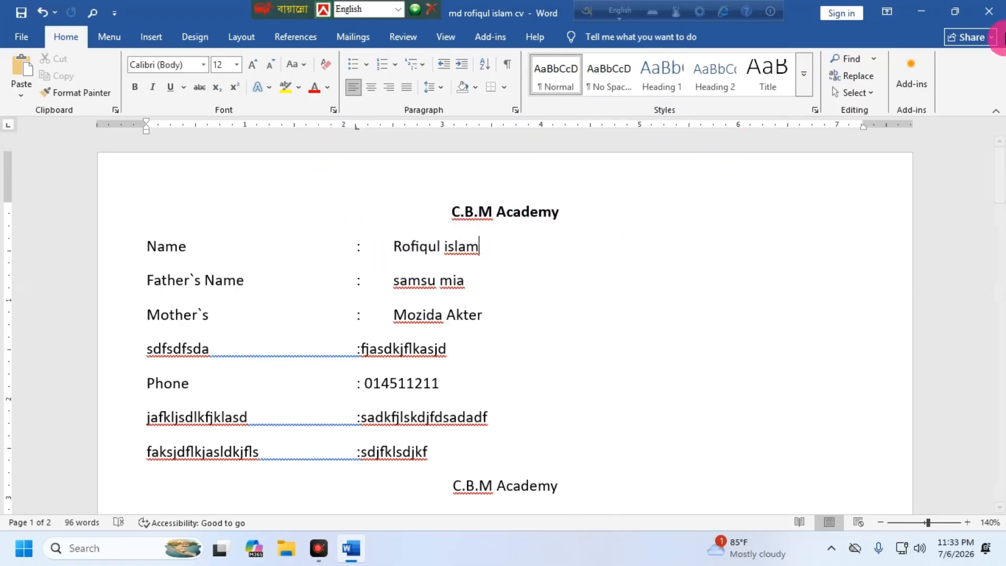
# Step: Close Word and move the CV file icon further left on the desktop
pyautogui.click(989, 11)
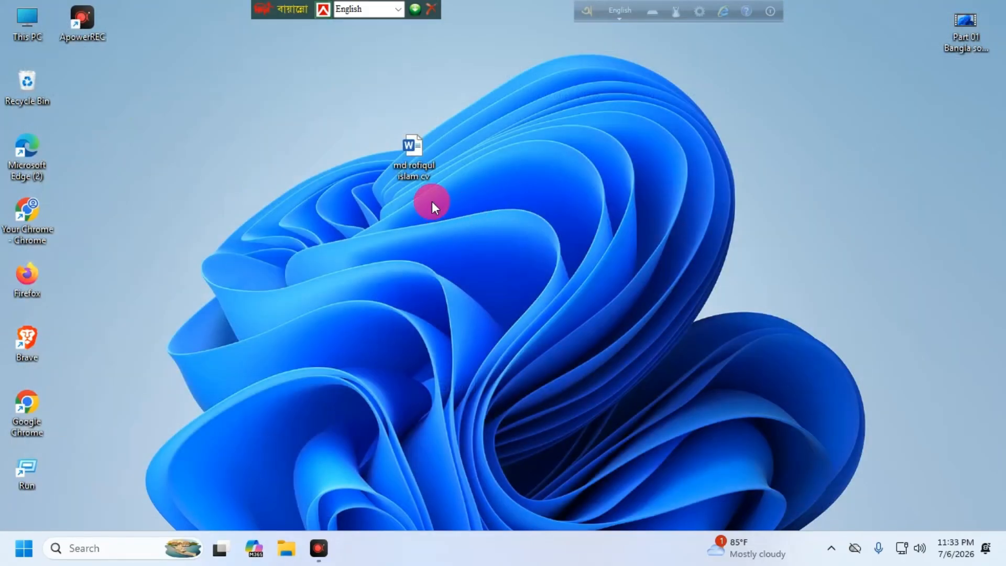
pyautogui.moveTo(238, 162); pyautogui.dragTo(404, 161)
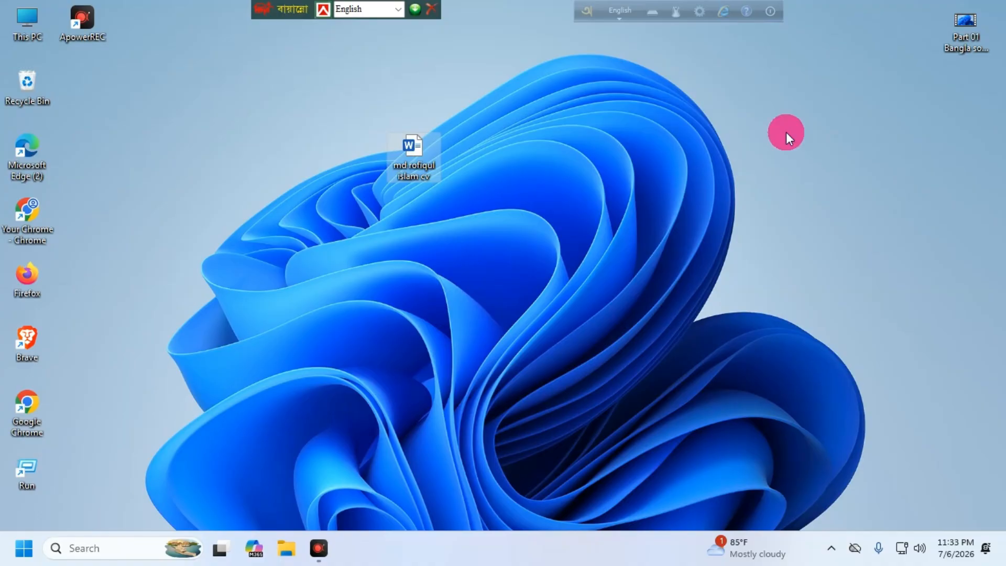
pyautogui.moveTo(439, 158); pyautogui.dragTo(273, 159)
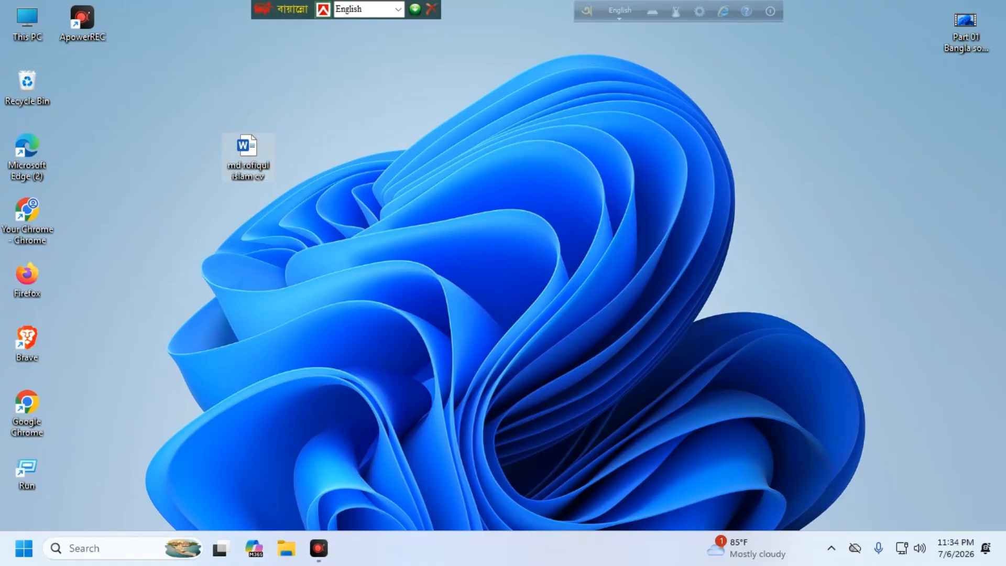
# Step: Create a new desktop folder and name it 'Office file 07-07-'
pyautogui.rightClick(604, 107)
pyautogui.rightClick(532, 155)
pyautogui.moveTo(576, 269)
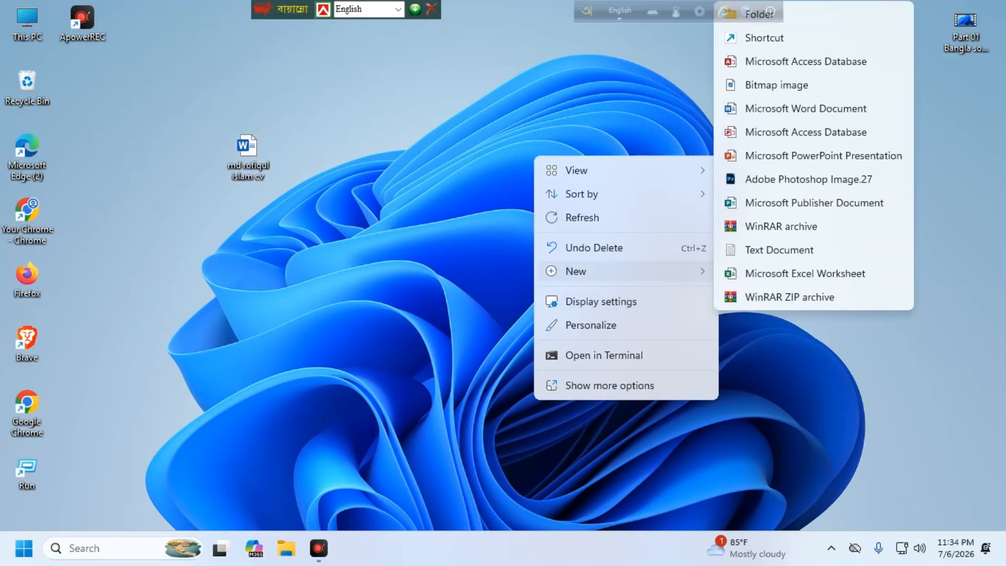
pyautogui.click(786, 15)
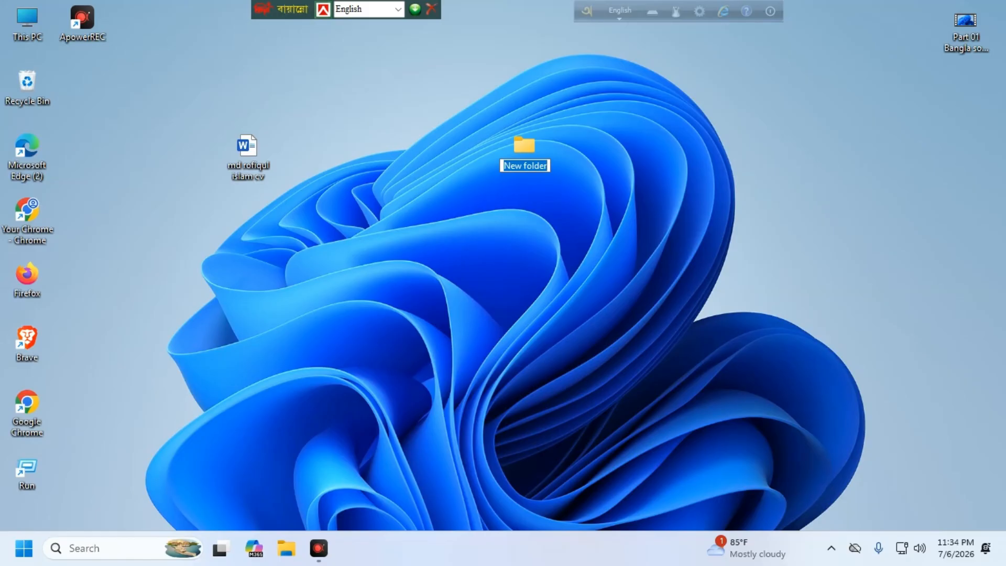
pyautogui.write('O')
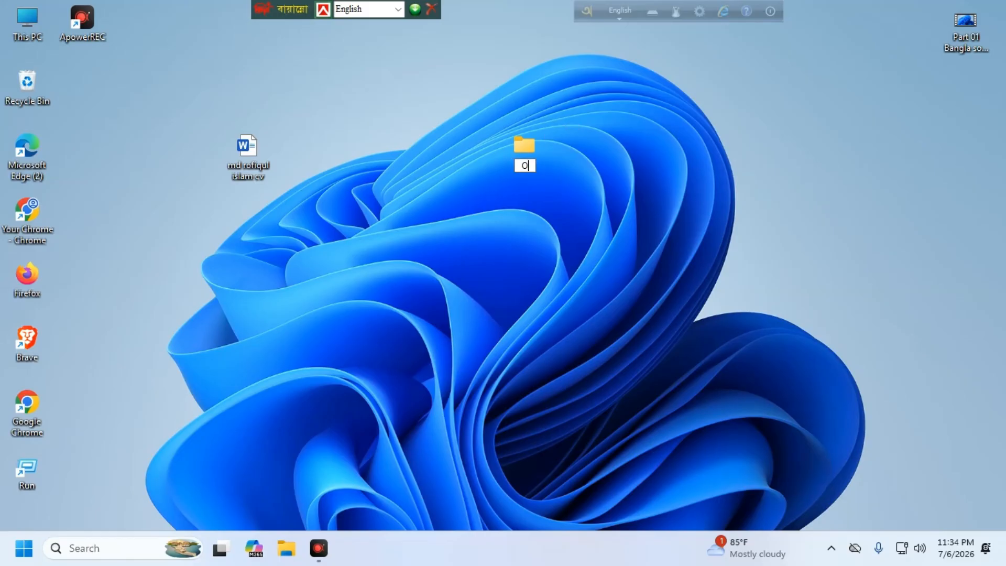
pyautogui.write('ffice file 20')
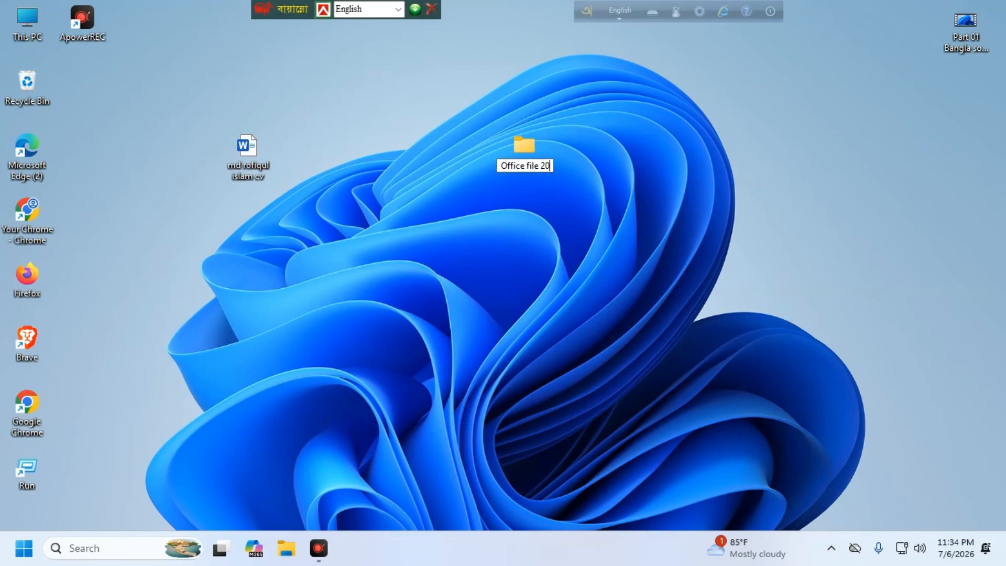
pyautogui.press('BackSpace')
pyautogui.press('BackSpace')
pyautogui.write('07-07')
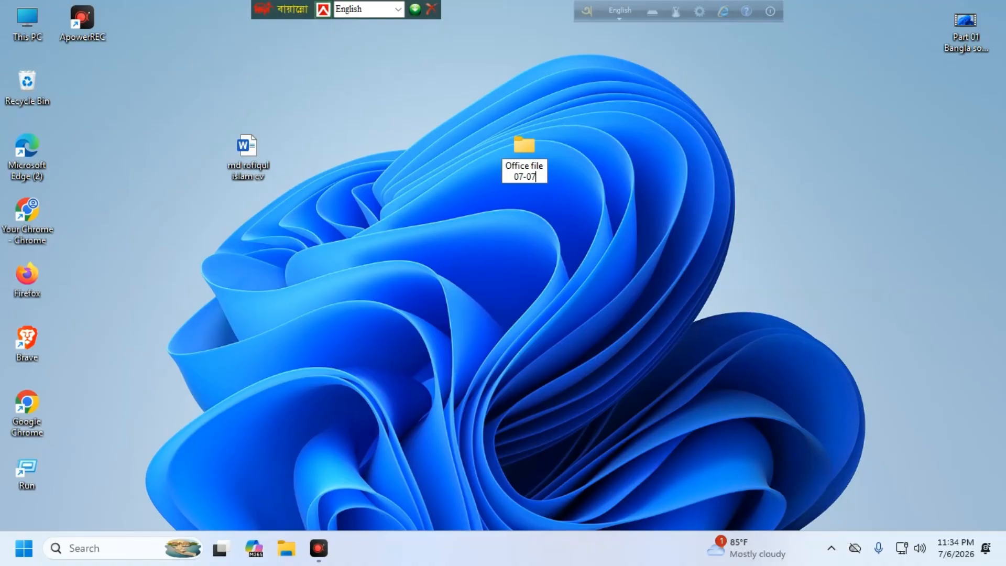
pyautogui.write('-')
pyautogui.press('Return')
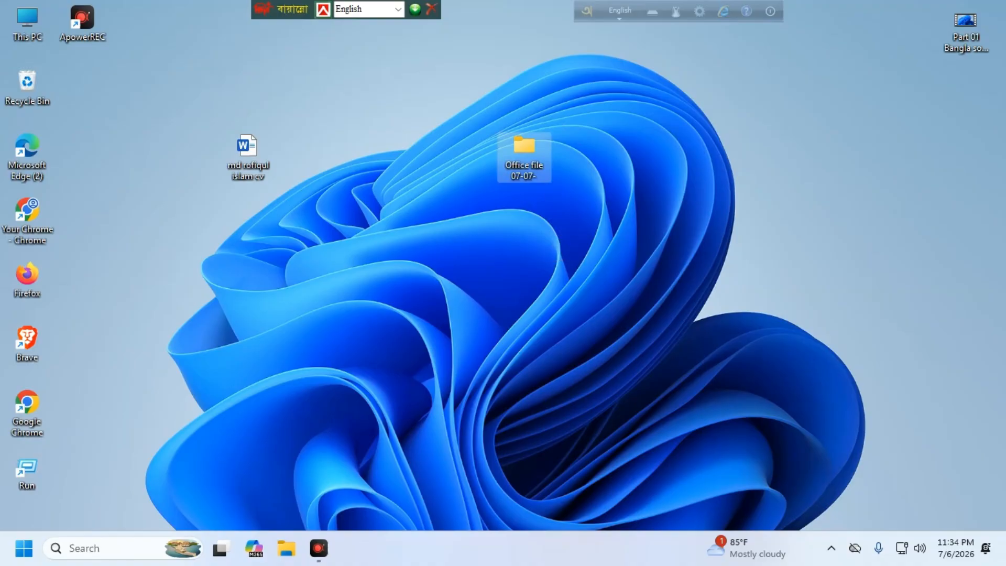
# Step: Rename the folder to complete the name 'Office file 07-07-2026'
pyautogui.rightClick(530, 150)
pyautogui.click(689, 168)
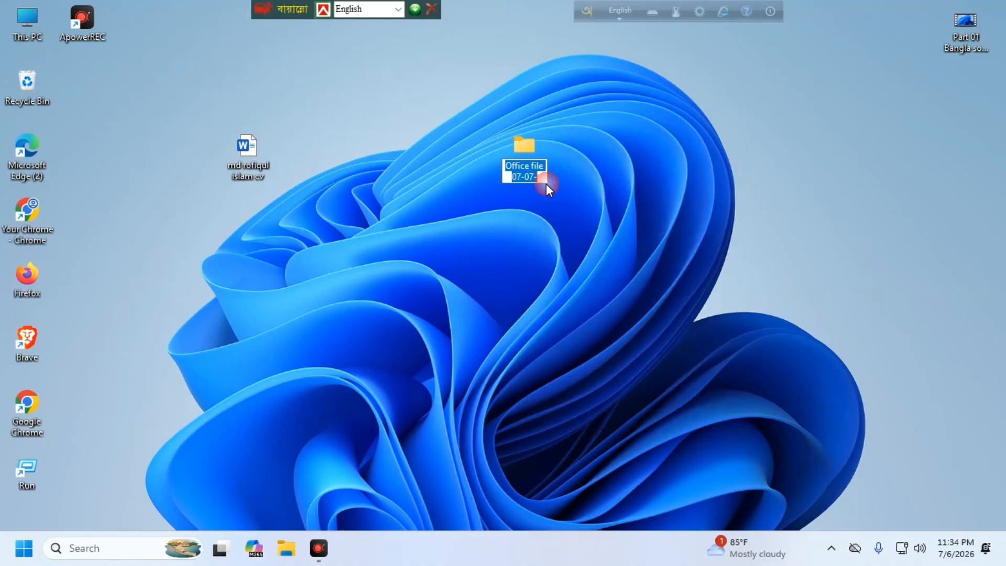
pyautogui.click(537, 173)
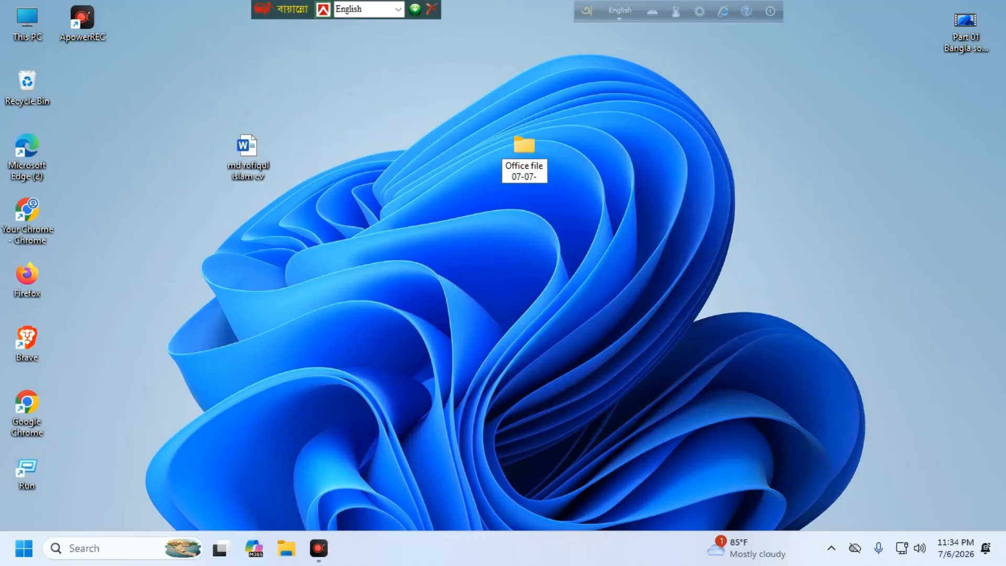
pyautogui.write('20')
pyautogui.click(536, 167)
pyautogui.write('26')
pyautogui.press('Return')
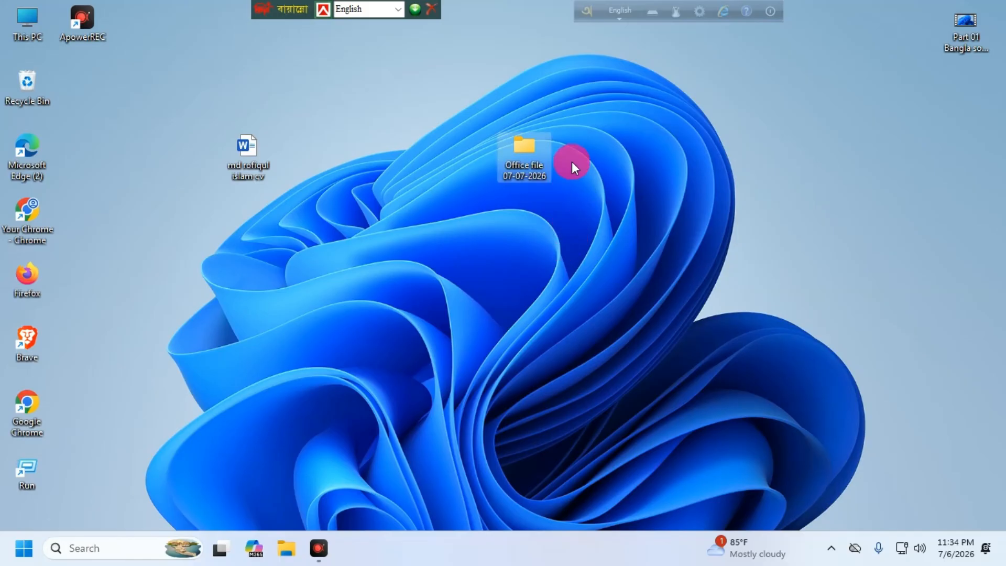
# Step: Refresh the desktop and drag the folder from the right-hand column to near the centre
pyautogui.moveTo(530, 150); pyautogui.dragTo(966, 91)
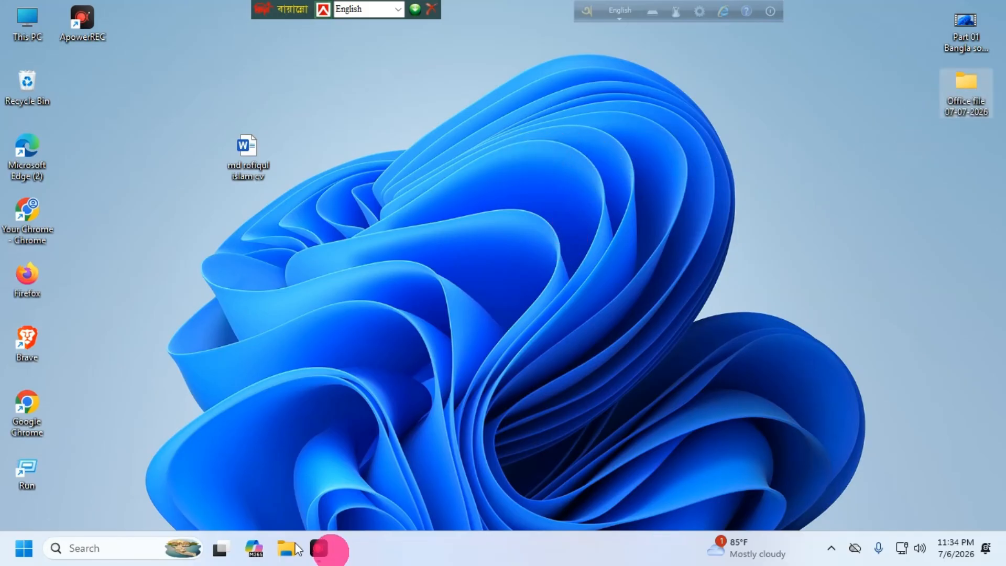
pyautogui.click(766, 292)
pyautogui.rightClick(783, 118)
pyautogui.click(841, 186)
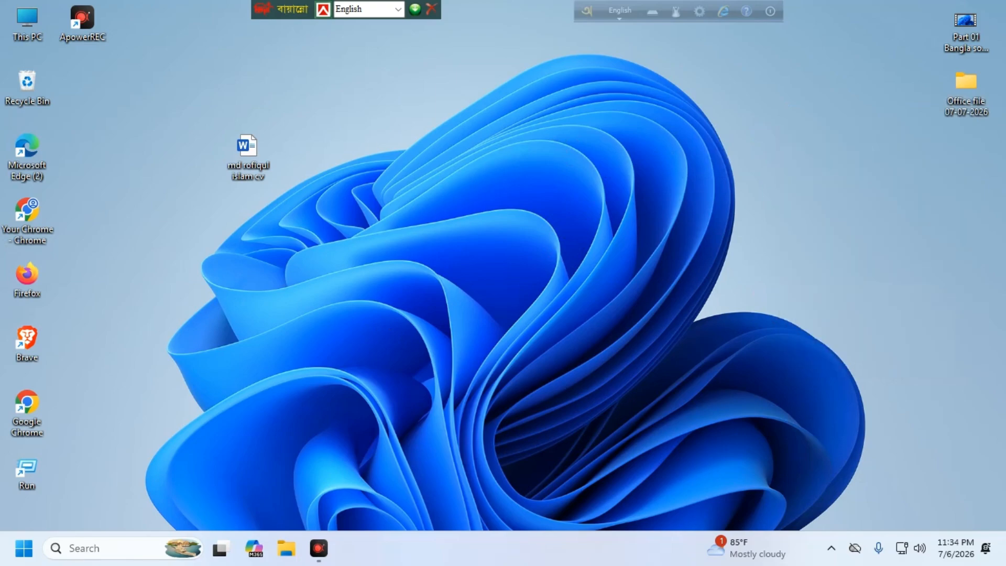
pyautogui.rightClick(632, 145)
pyautogui.click(714, 202)
pyautogui.rightClick(599, 120)
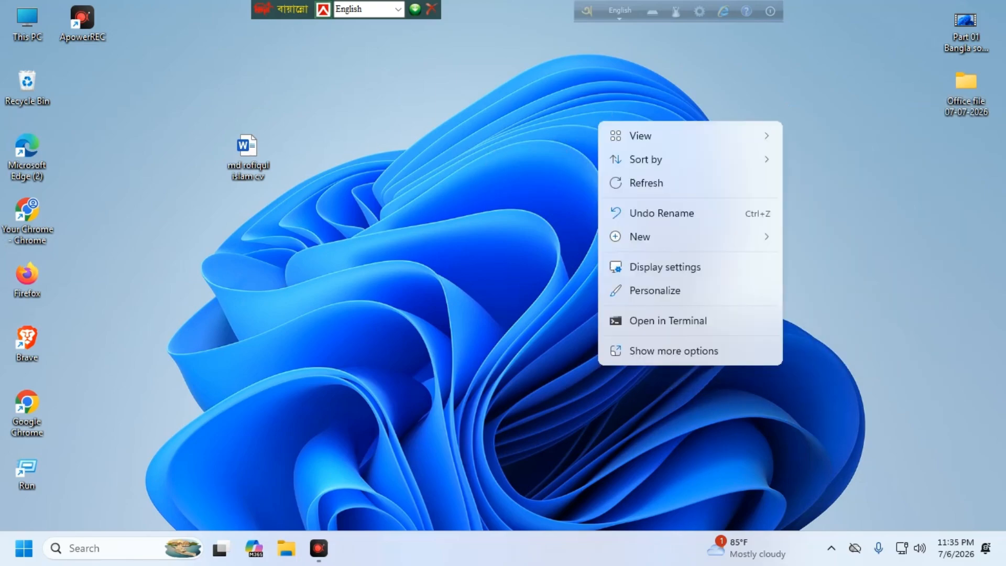
pyautogui.click(646, 183)
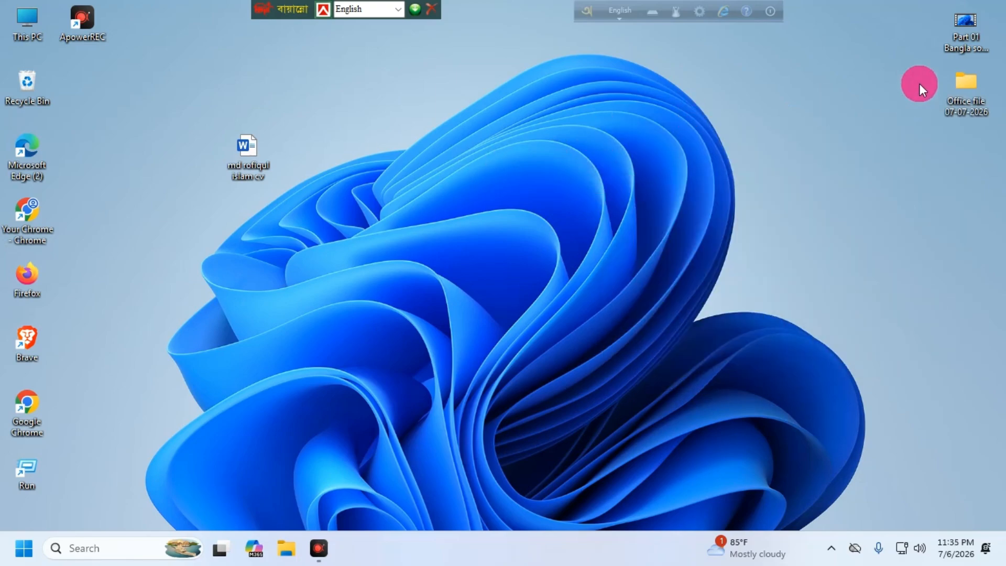
pyautogui.click(957, 85)
pyautogui.moveTo(958, 97); pyautogui.dragTo(572, 162)
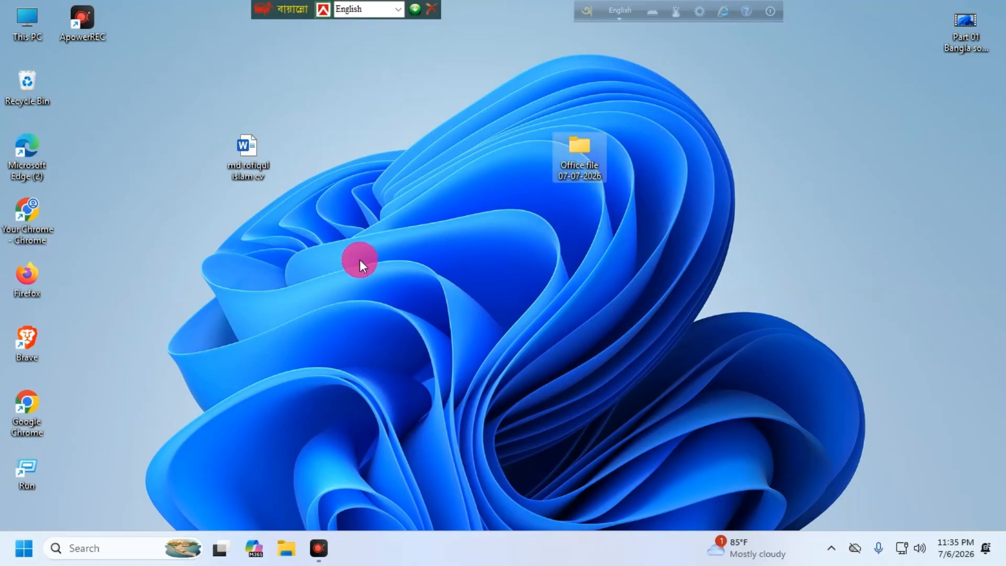
# Step: Open the Office file 07-07-2026 folder in a narrow, restored window on the right side
pyautogui.doubleClick(577, 148)
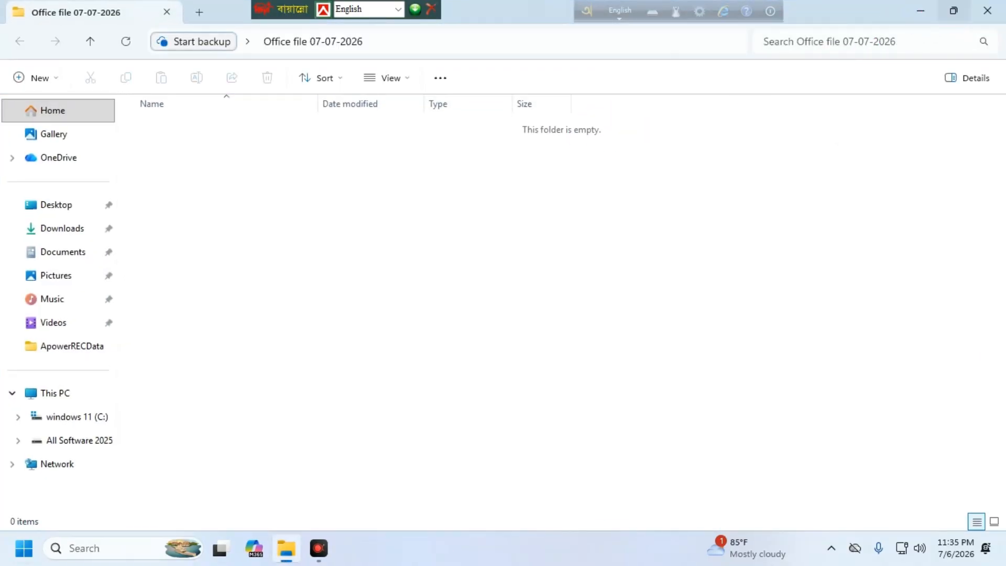
pyautogui.click(949, 11)
pyautogui.click(948, 11)
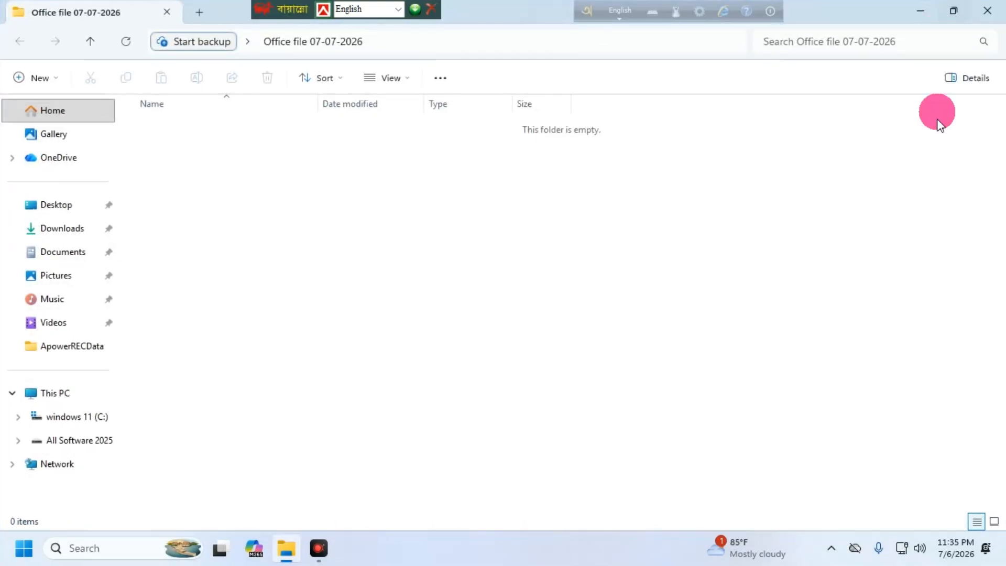
pyautogui.click(954, 11)
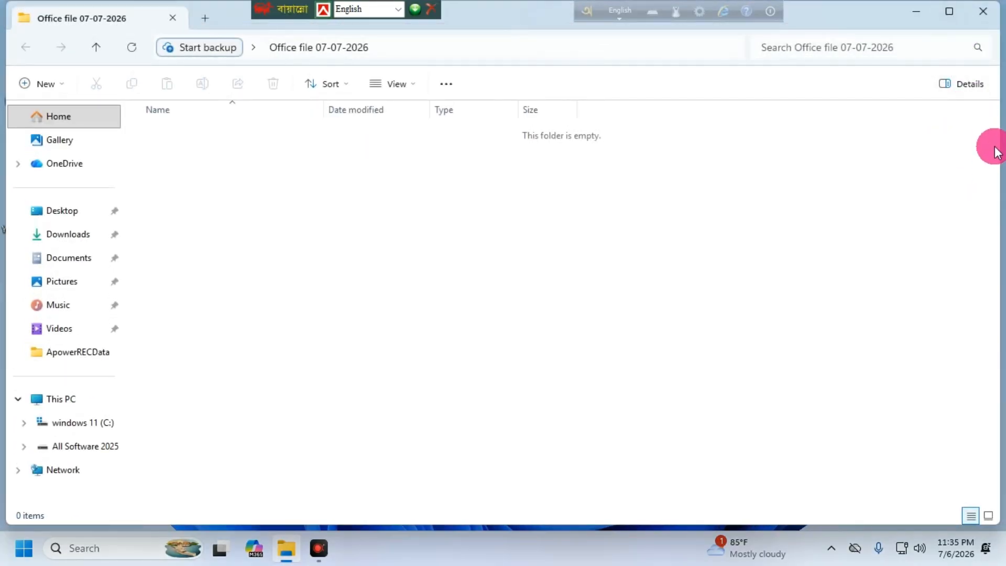
pyautogui.moveTo(1000, 159); pyautogui.dragTo(405, 231)
pyautogui.click(313, 128)
pyautogui.moveTo(241, 21); pyautogui.dragTo(799, 43)
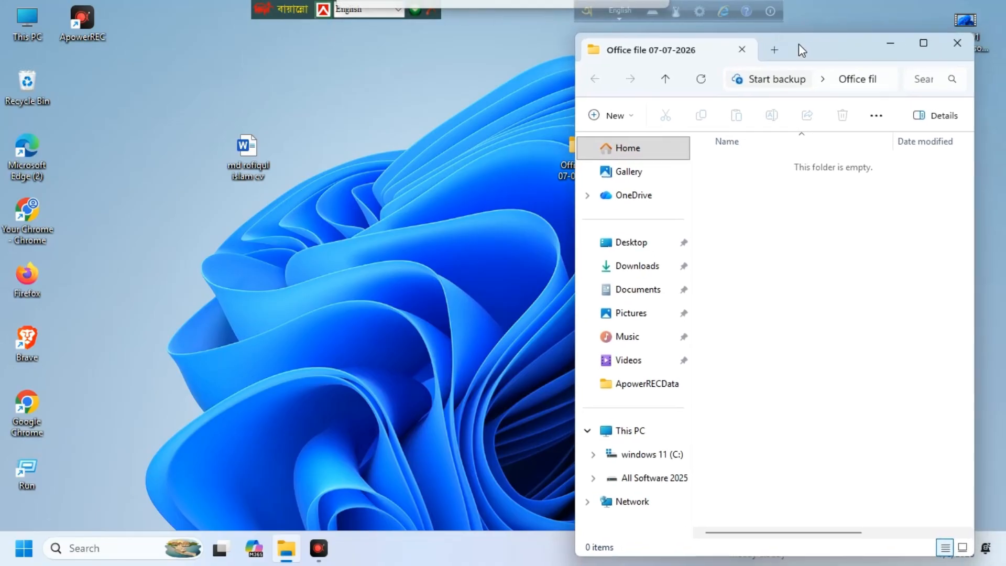
pyautogui.click(382, 202)
pyautogui.click(430, 170)
# Step: Move the CV document into the open folder, close the folder, and refresh the desktop
pyautogui.moveTo(260, 151); pyautogui.dragTo(826, 273)
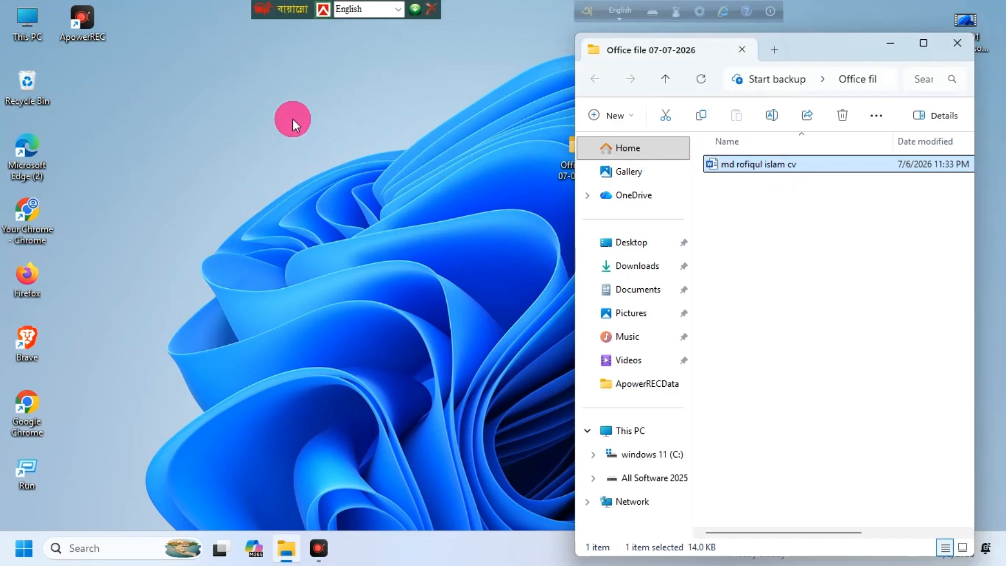
pyautogui.click(957, 43)
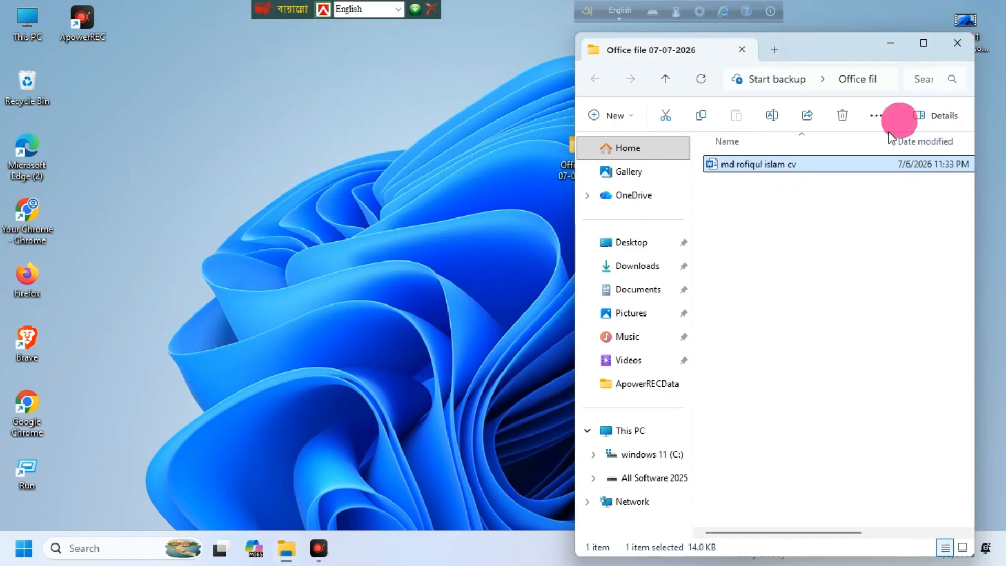
pyautogui.rightClick(728, 147)
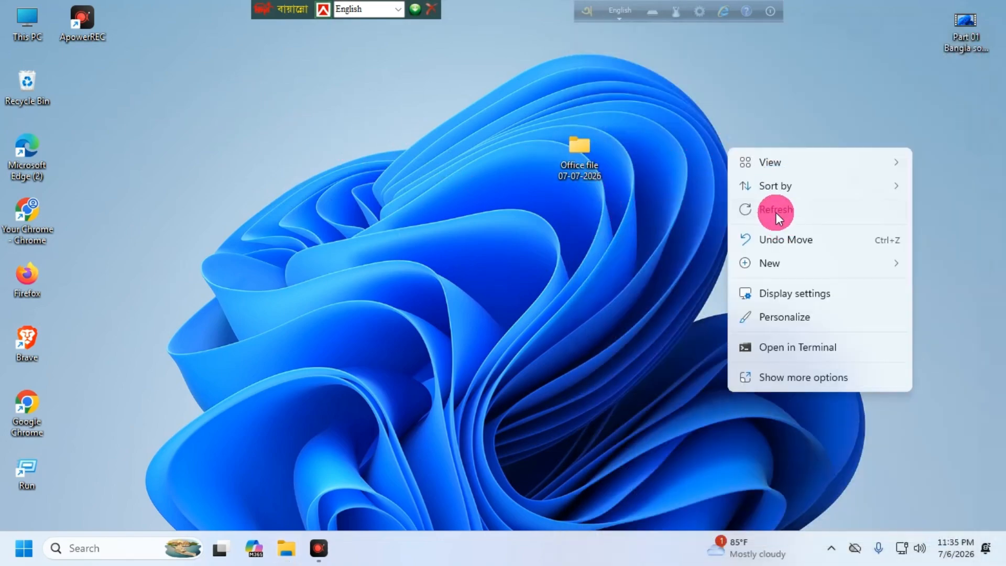
pyautogui.click(776, 210)
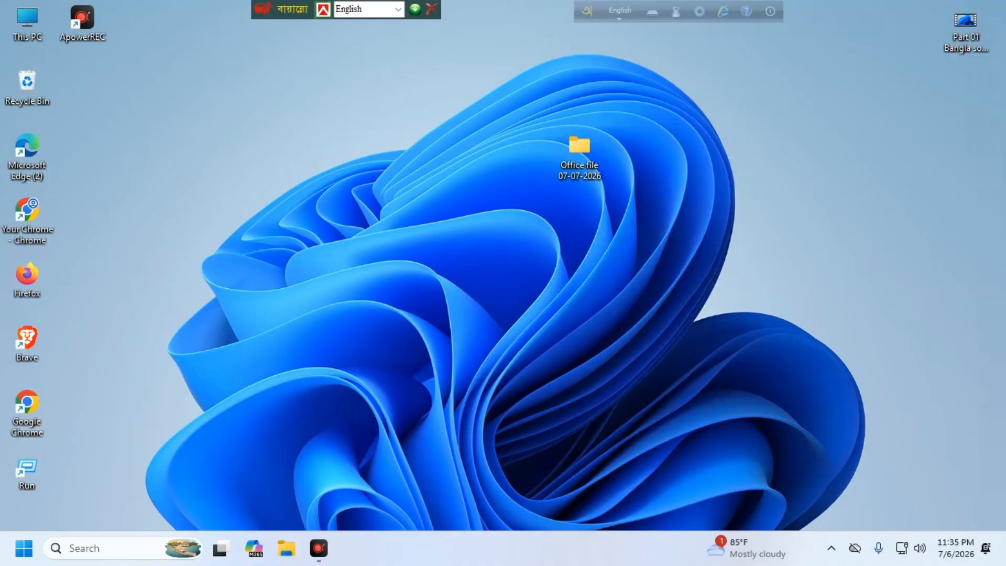
# Step: Reopen and close the Office file folder, then launch Word and close it
pyautogui.doubleClick(579, 152)
pyautogui.hotkey('alt', 'F4')
pyautogui.click(276, 227)
pyautogui.click(23, 548)
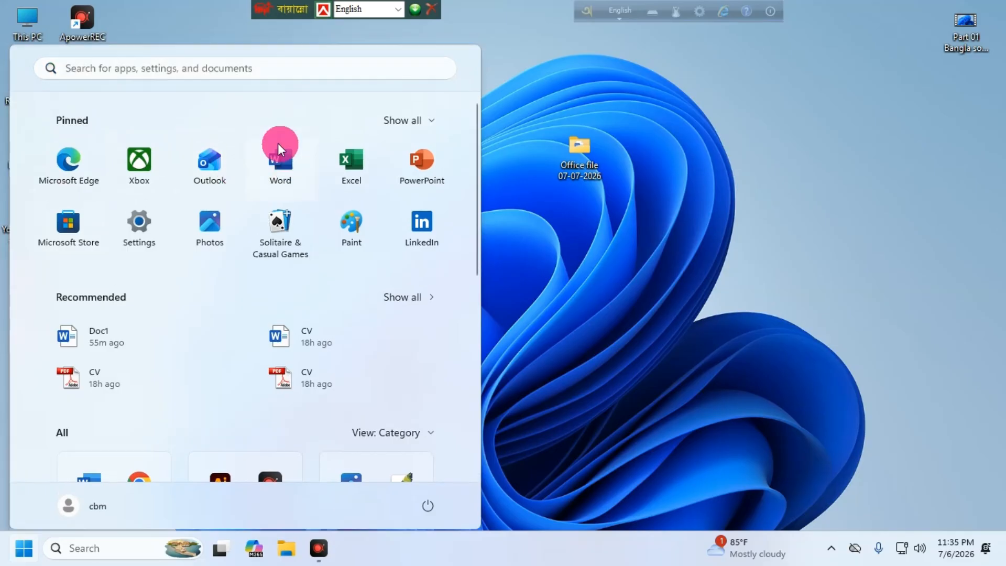
pyautogui.click(278, 148)
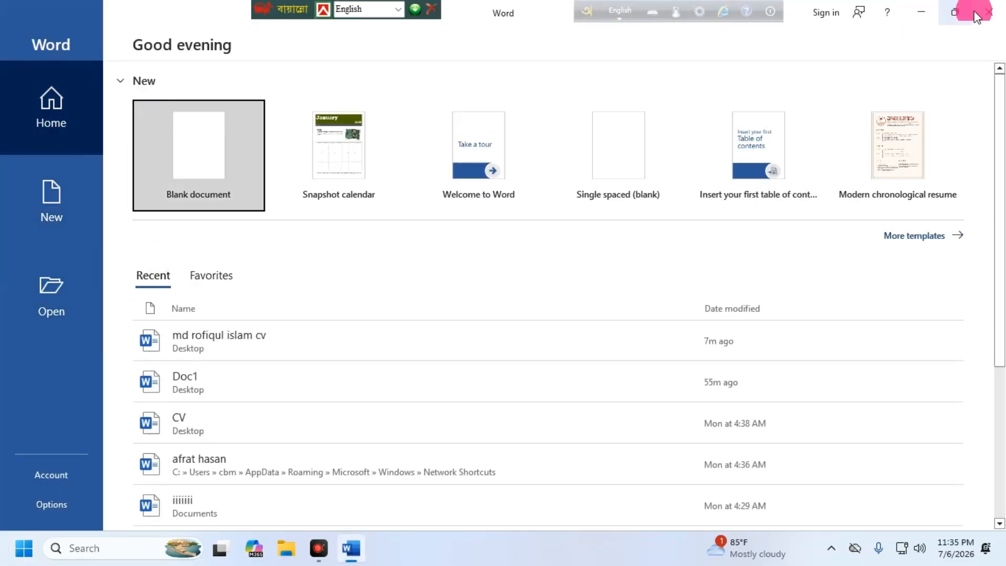
pyautogui.click(976, 15)
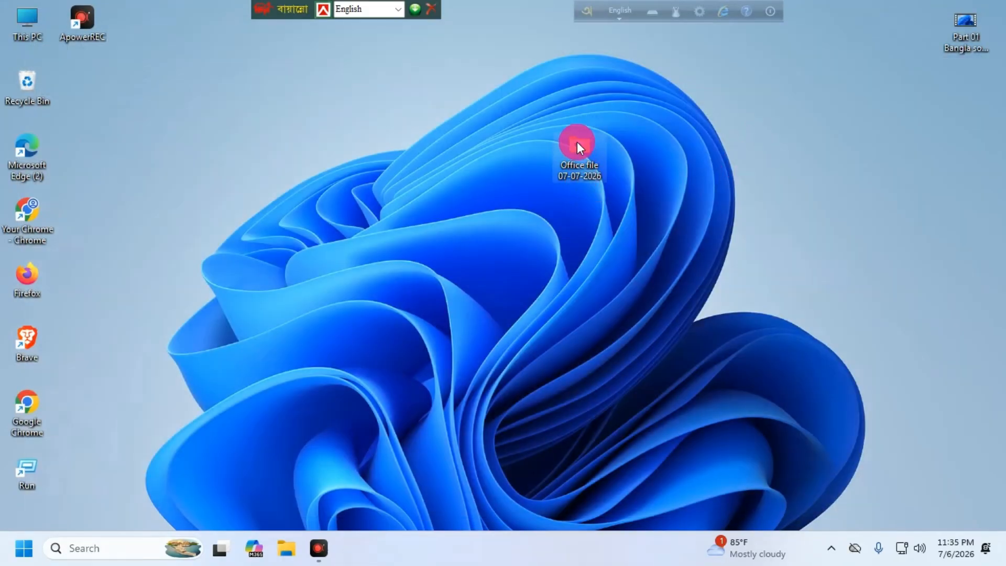
# Step: Bring up the Office file folder's full list of actions, then dismiss it
pyautogui.rightClick(578, 140)
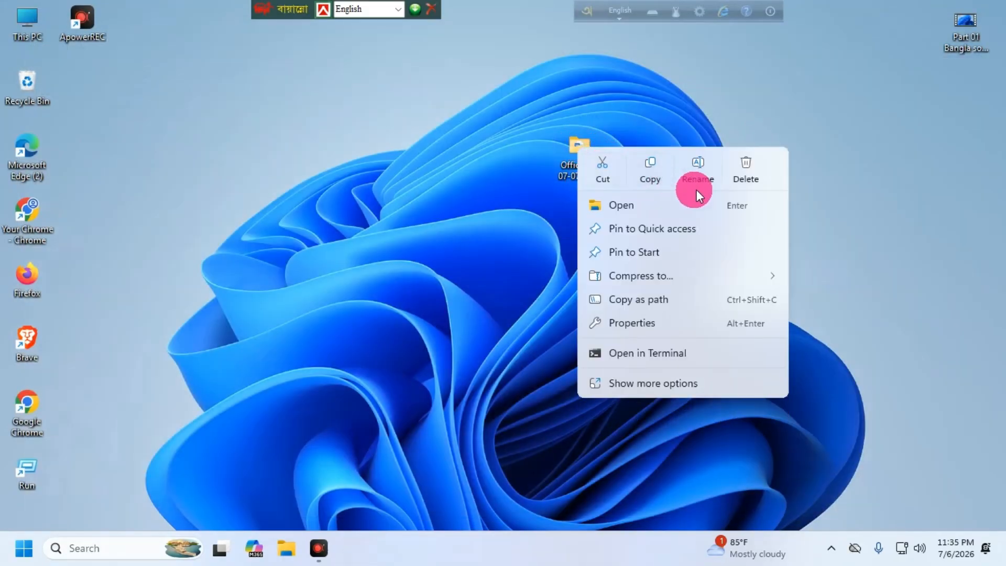
pyautogui.click(652, 370)
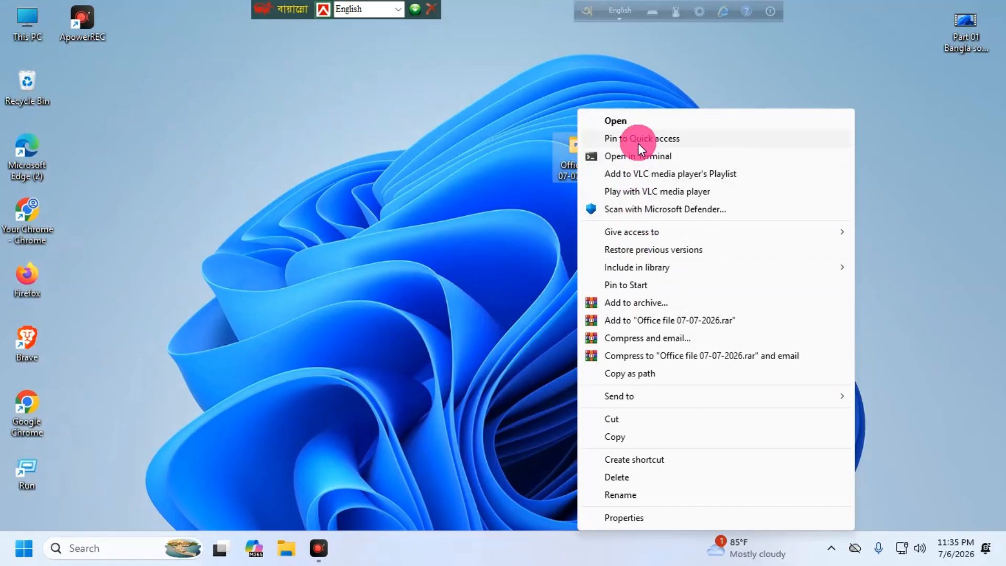
pyautogui.click(461, 219)
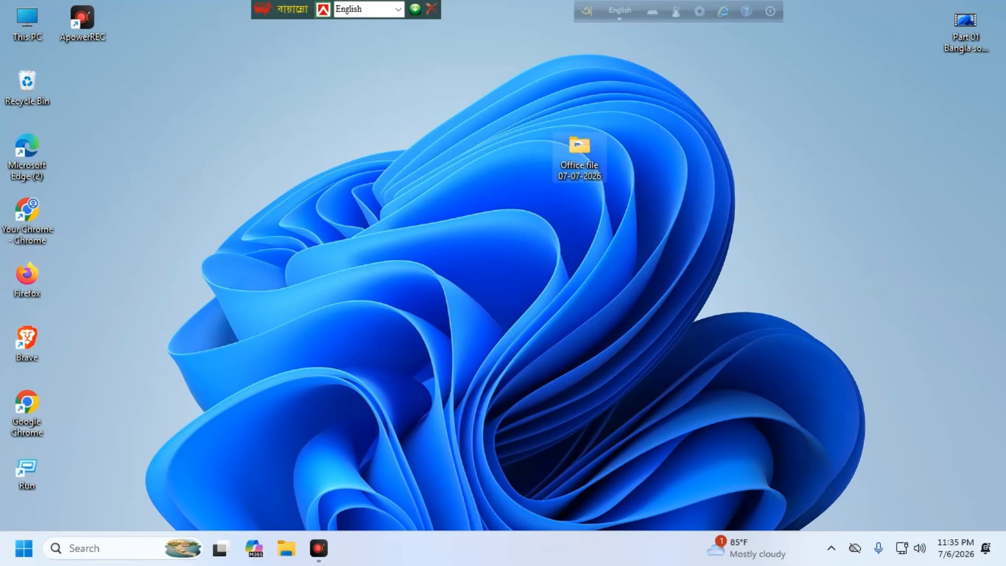
# Step: Open the CV document from inside the Office file 07-07-2026 folder in Word
pyautogui.doubleClick(579, 148)
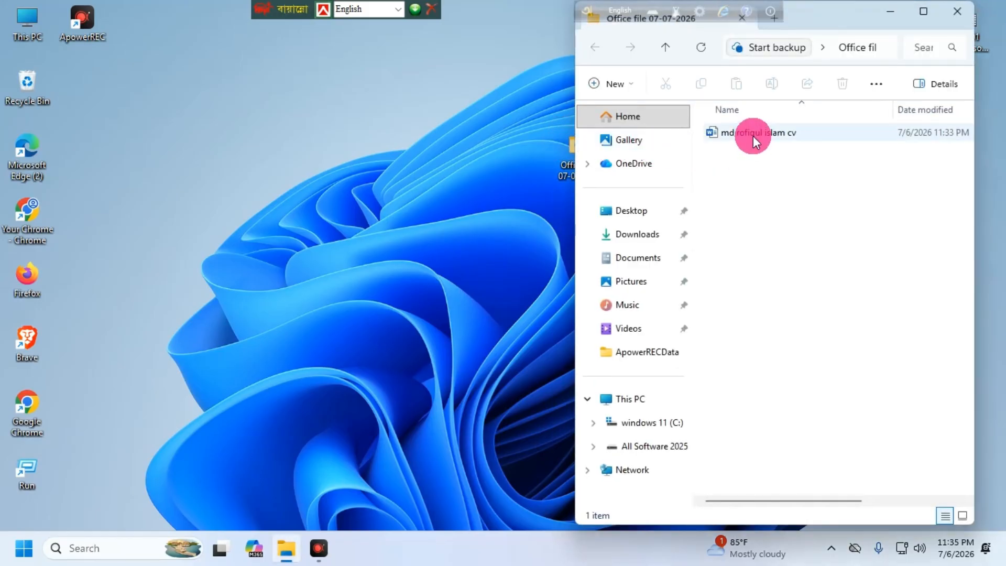
pyautogui.click(728, 133)
pyautogui.doubleClick(724, 132)
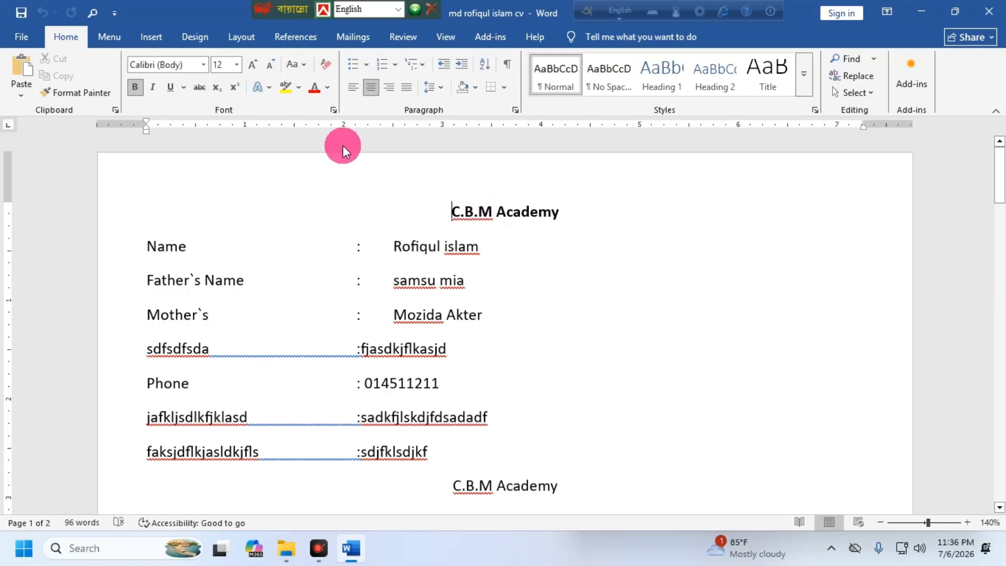
# Step: Apply the Nikosh font to the first CV block from the C.B.M Academy title down
pyautogui.click(234, 87)
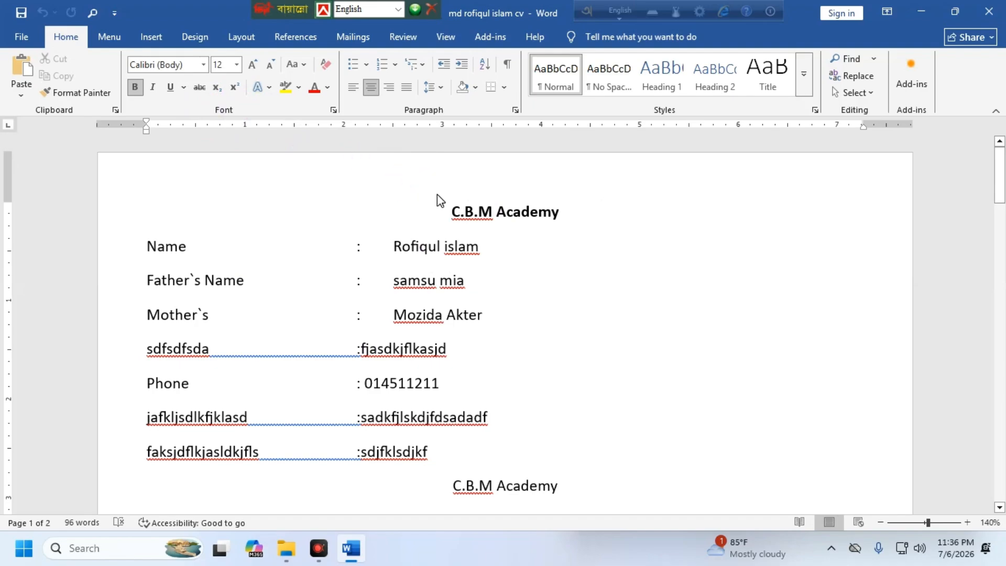
pyautogui.moveTo(453, 214); pyautogui.dragTo(152, 430)
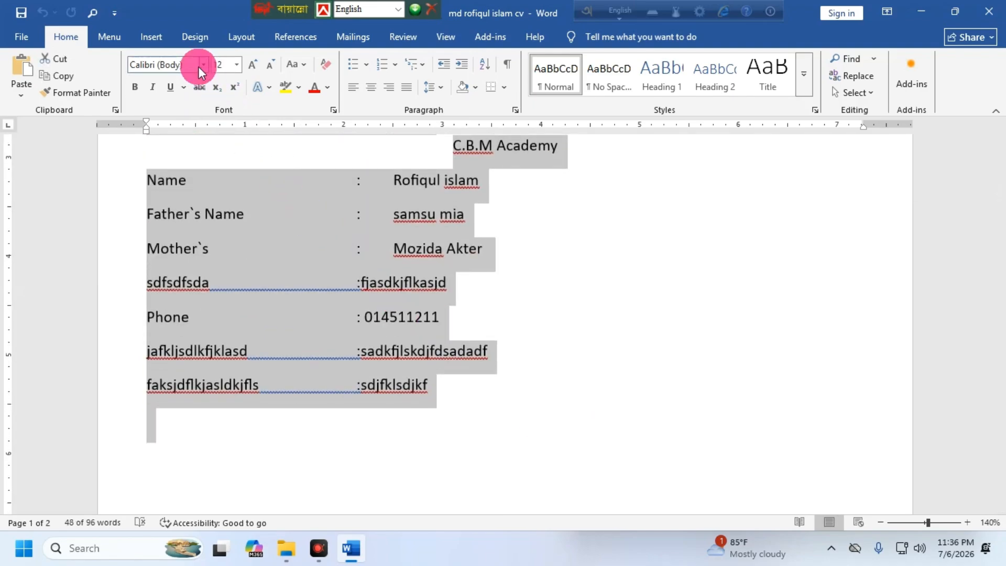
pyautogui.click(179, 64)
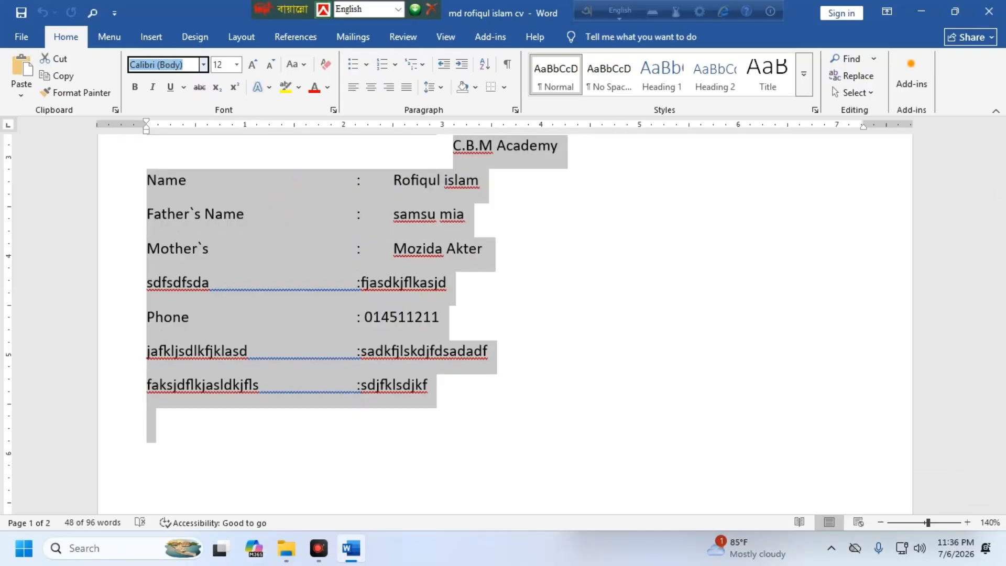
pyautogui.write('Nikosh')
pyautogui.press('Return')
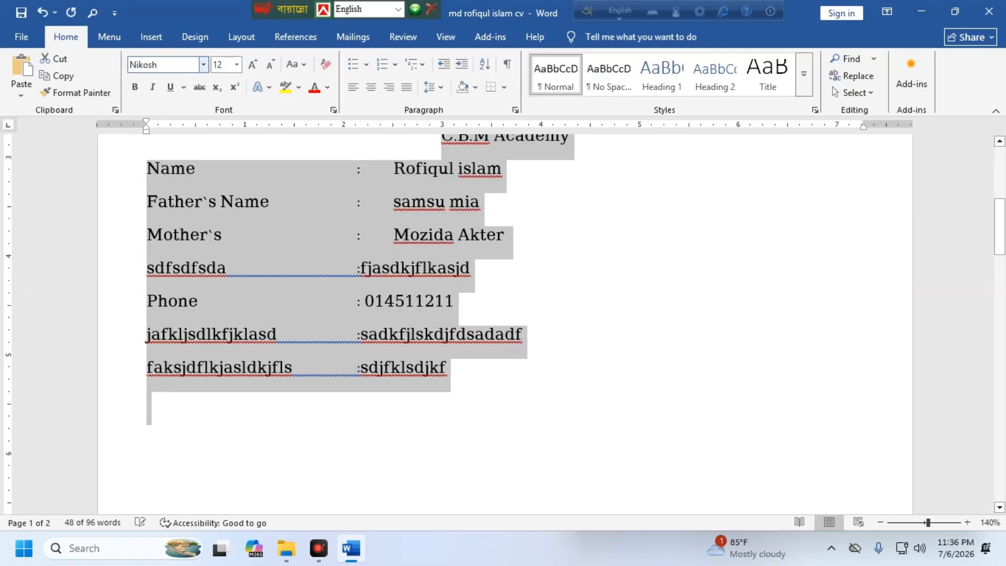
pyautogui.click(422, 266)
pyautogui.scroll(2, 422, 333)
pyautogui.scroll(5, 334, 263)
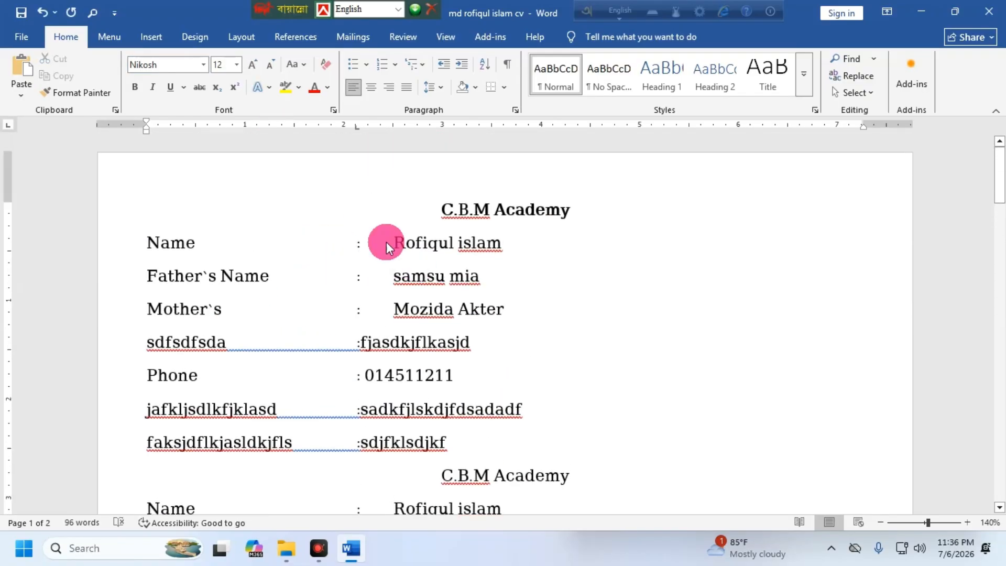
pyautogui.click(161, 62)
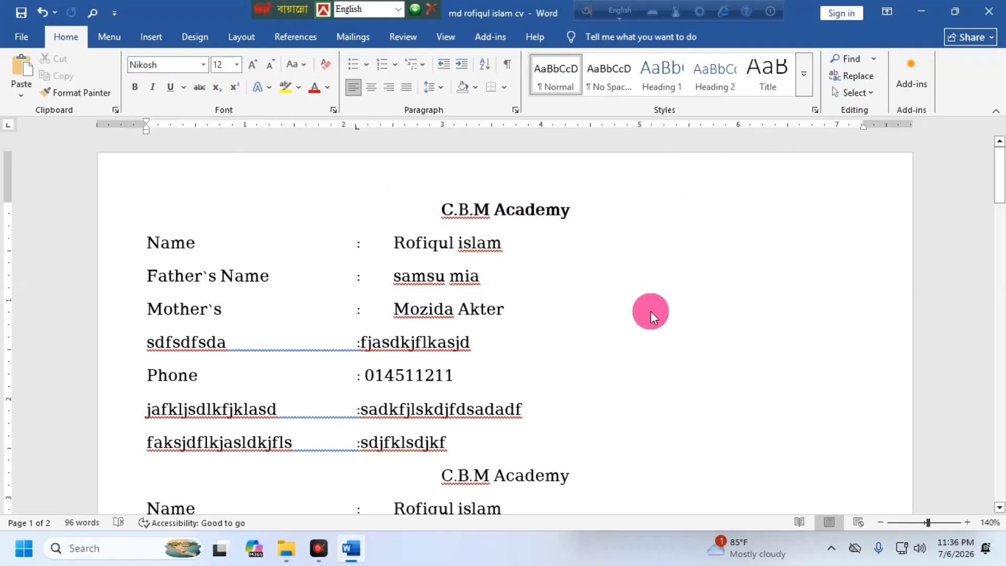
pyautogui.click(20, 36)
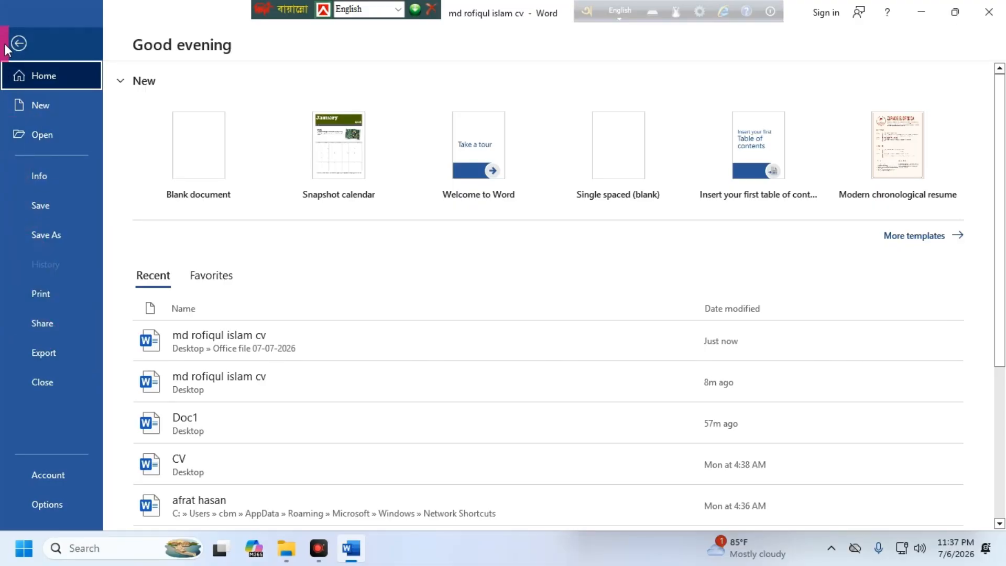
# Step: Publish the CV as a PDF saved to the Desktop via Export > Create PDF/XPS
pyautogui.click(48, 348)
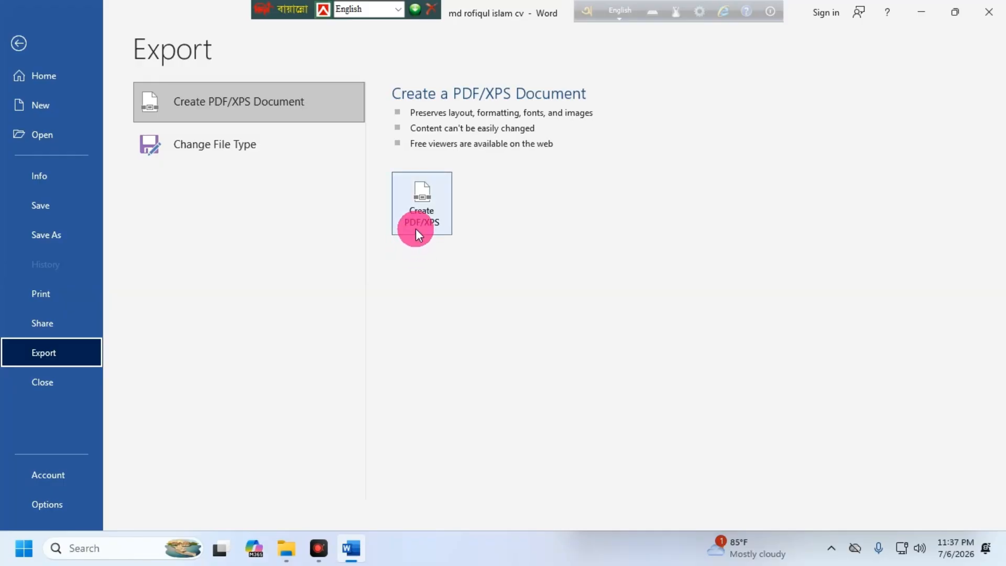
pyautogui.click(423, 195)
pyautogui.click(420, 229)
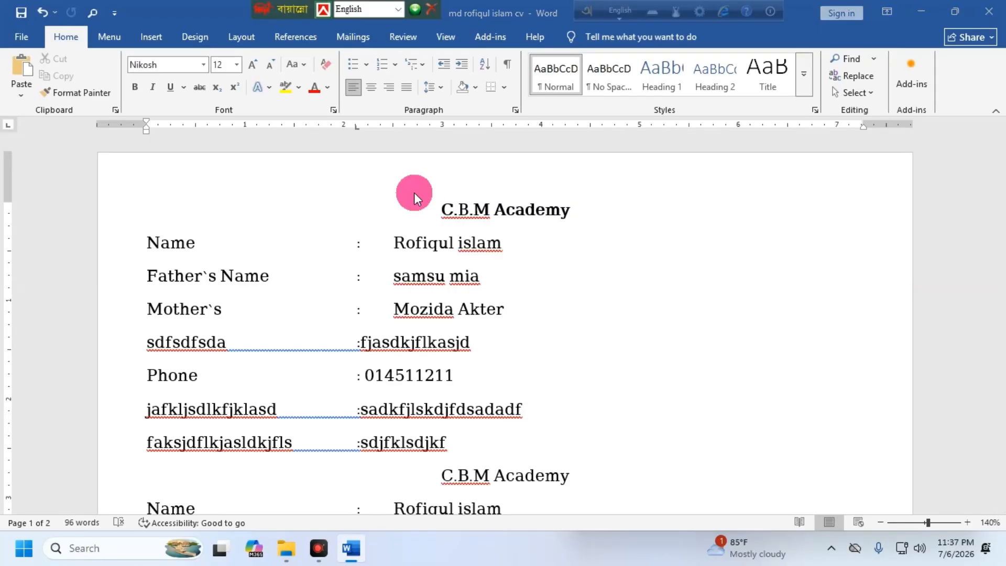
pyautogui.moveTo(201, 32); pyautogui.dragTo(285, 61)
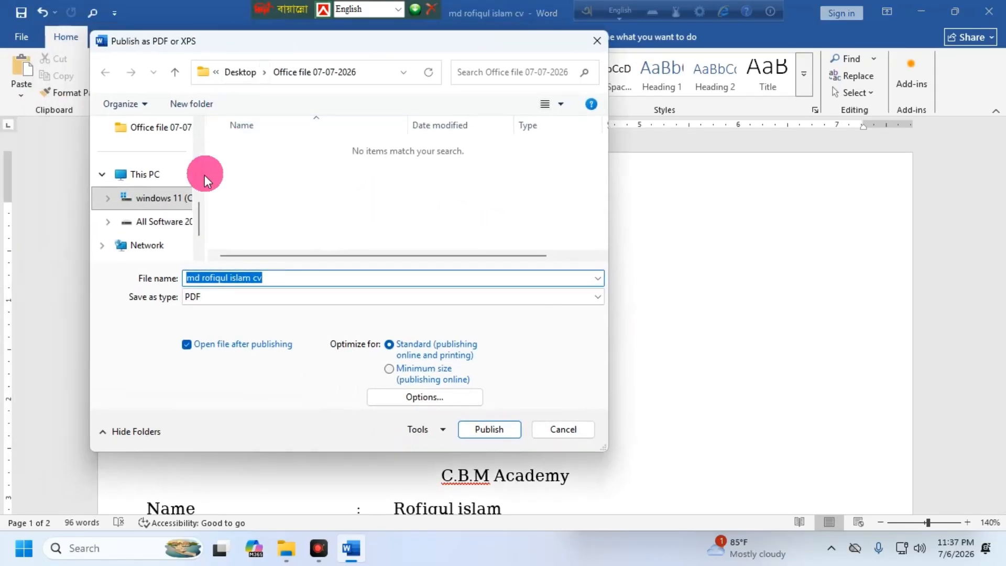
pyautogui.scroll(3, 205, 167)
pyautogui.scroll(2, 204, 168)
pyautogui.click(139, 173)
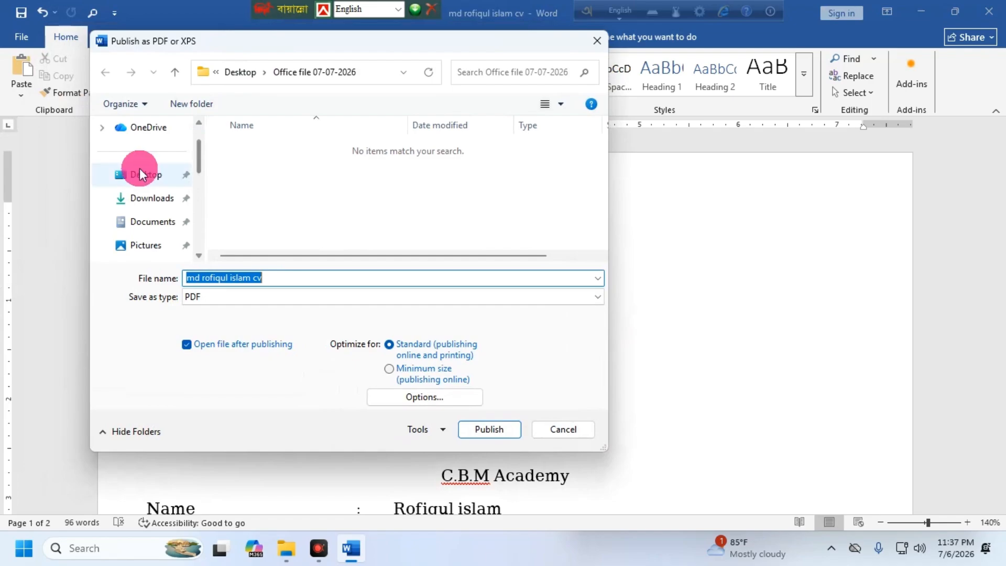
pyautogui.click(465, 427)
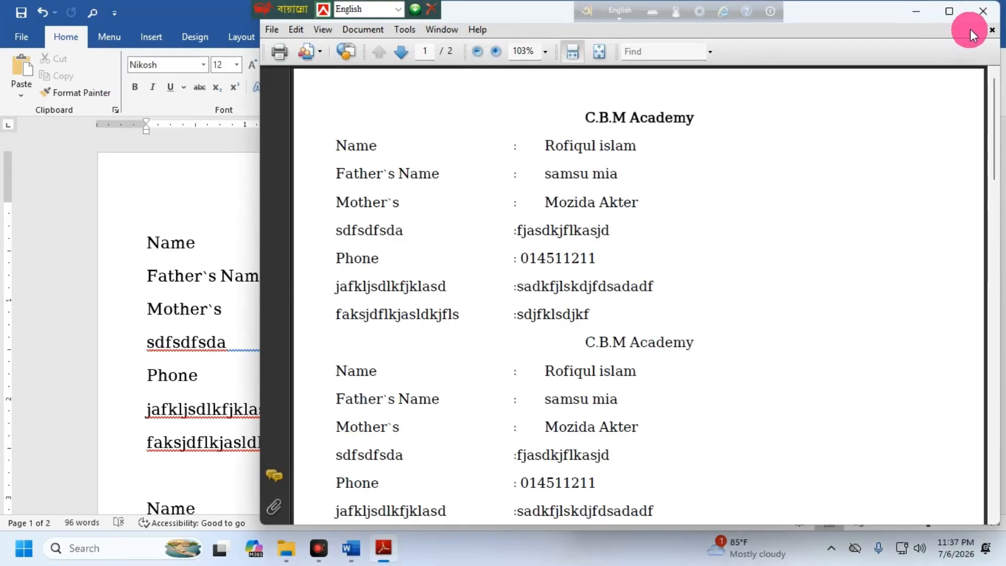
# Step: Close the PDF viewer, minimize Word, and open the exported CV PDF from the desktop
pyautogui.click(983, 11)
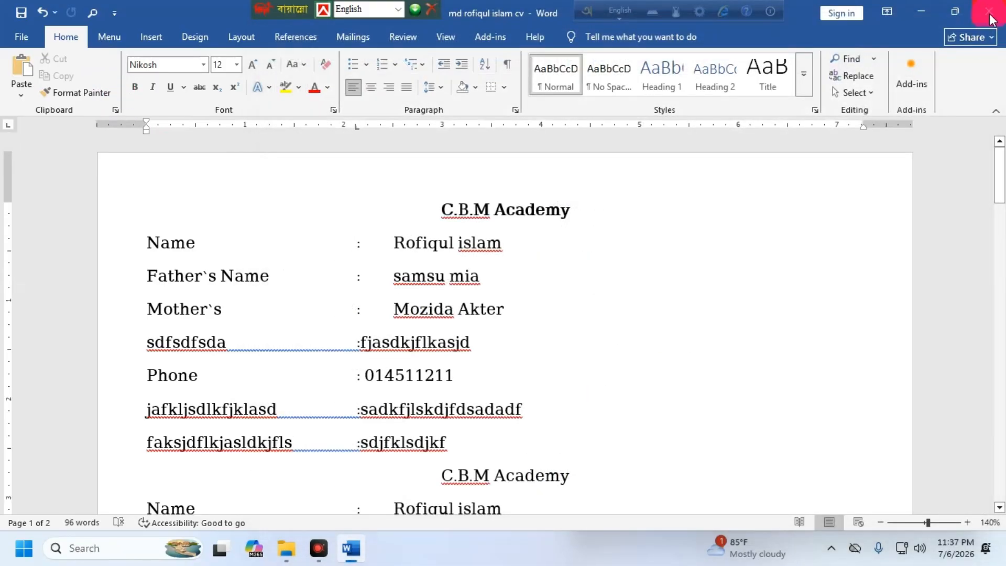
pyautogui.click(923, 15)
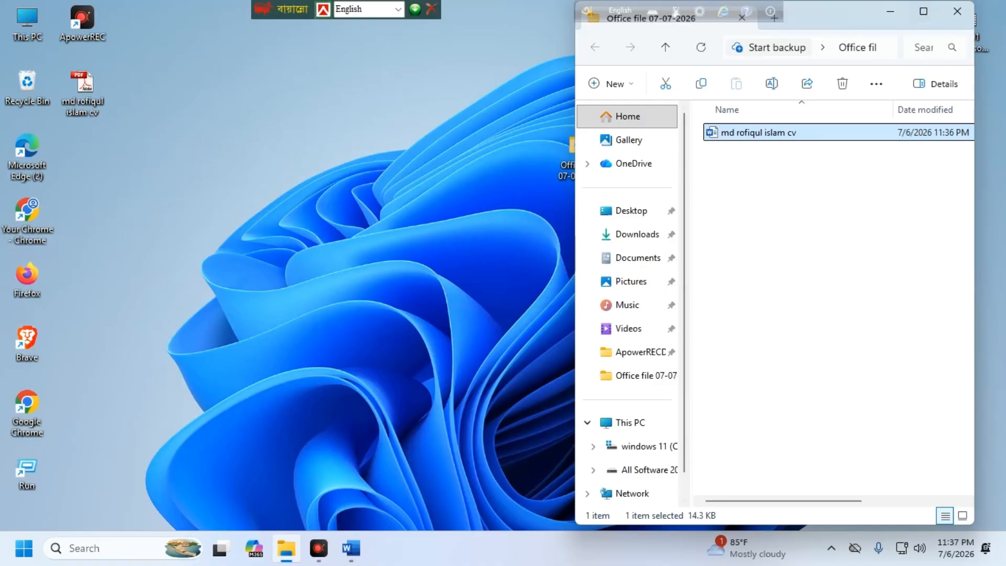
pyautogui.rightClick(202, 73)
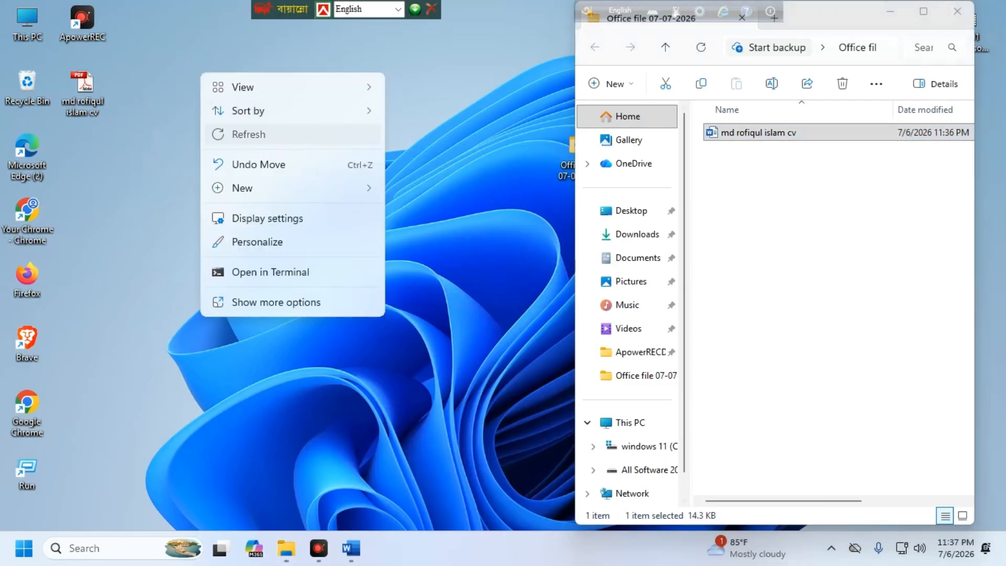
pyautogui.click(149, 129)
pyautogui.doubleClick(84, 84)
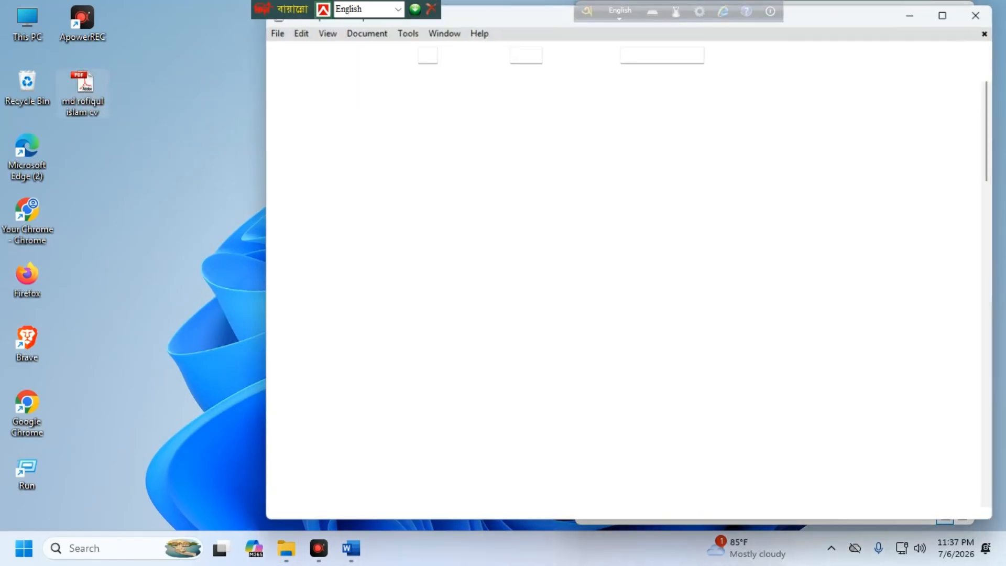
pyautogui.click(273, 90)
pyautogui.click(906, 15)
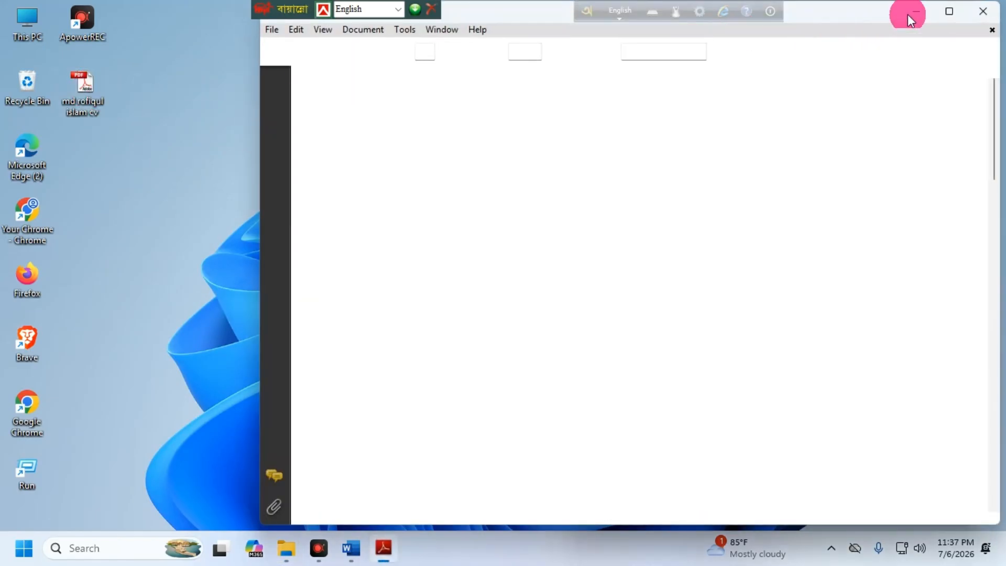
# Step: Maximize the PDF window and review the two-page CV at 100% zoom
pyautogui.click(947, 13)
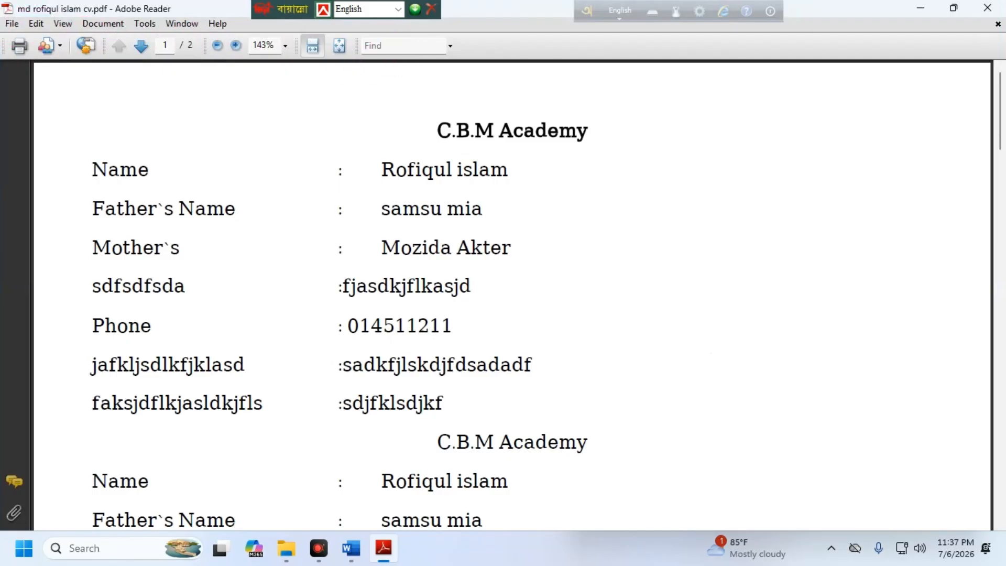
pyautogui.hotkey('ctrl', 'f')
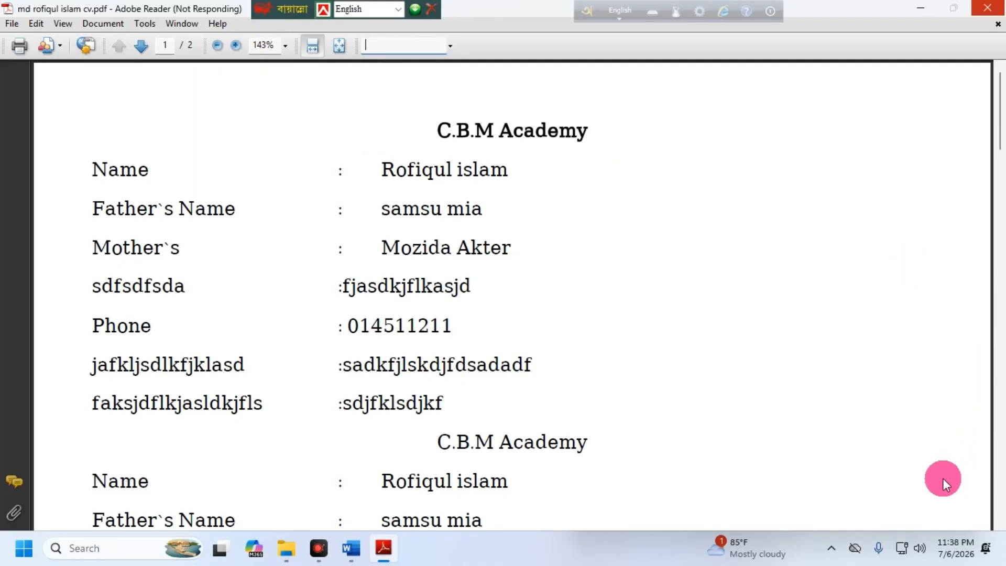
pyautogui.click(286, 45)
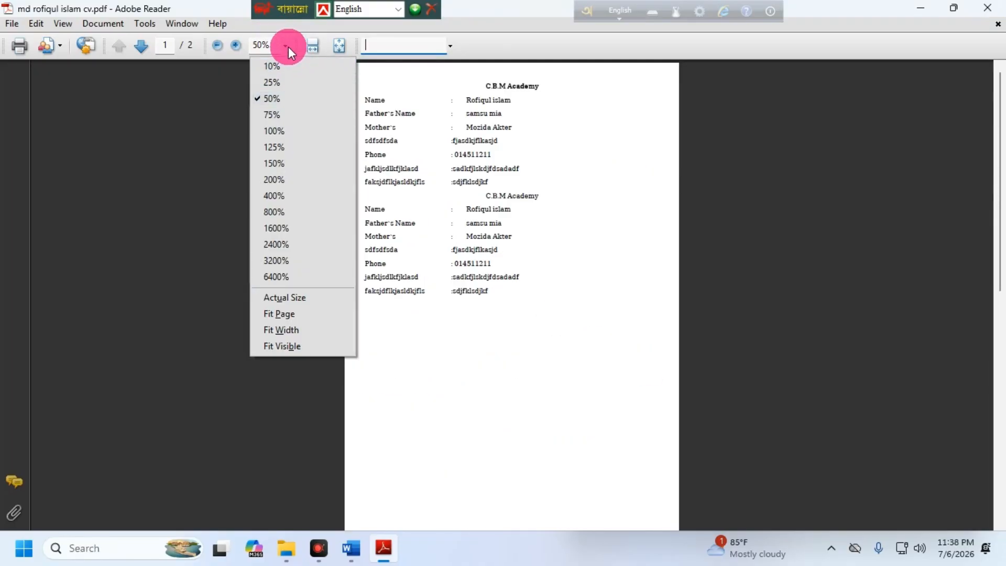
pyautogui.click(276, 133)
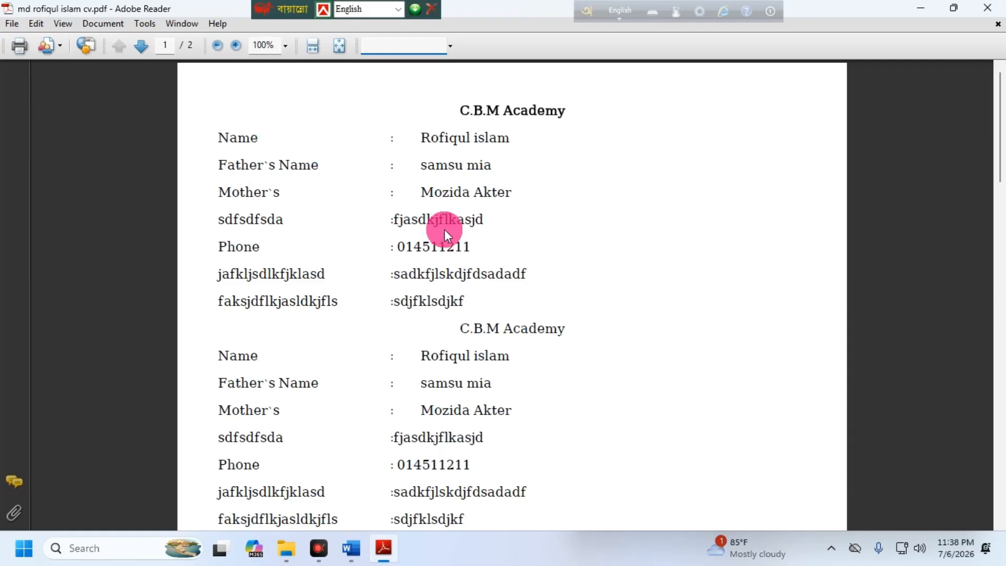
pyautogui.scroll(-2, 448, 228)
pyautogui.scroll(2, 462, 236)
pyautogui.scroll(-1, 470, 246)
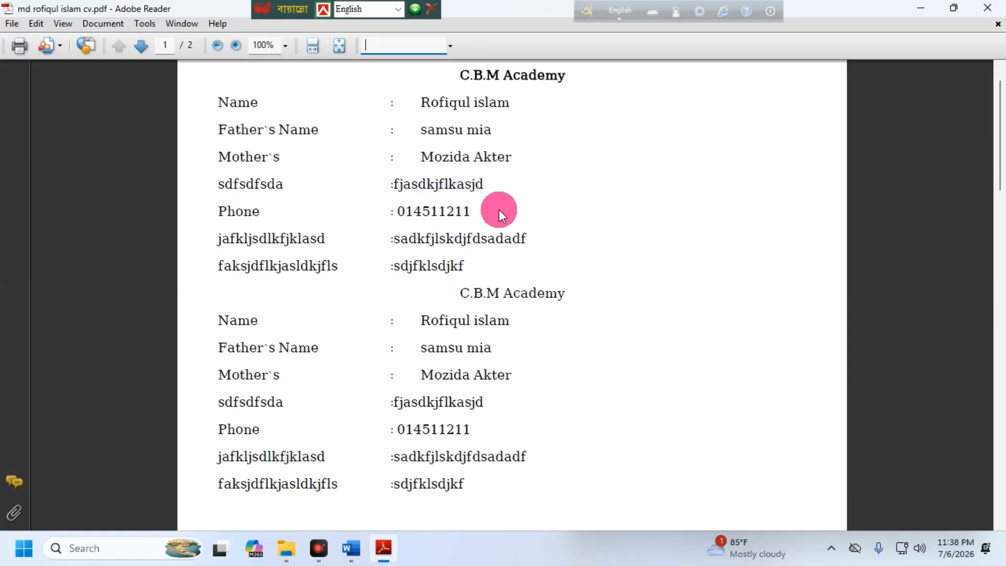
pyautogui.scroll(-3, 471, 315)
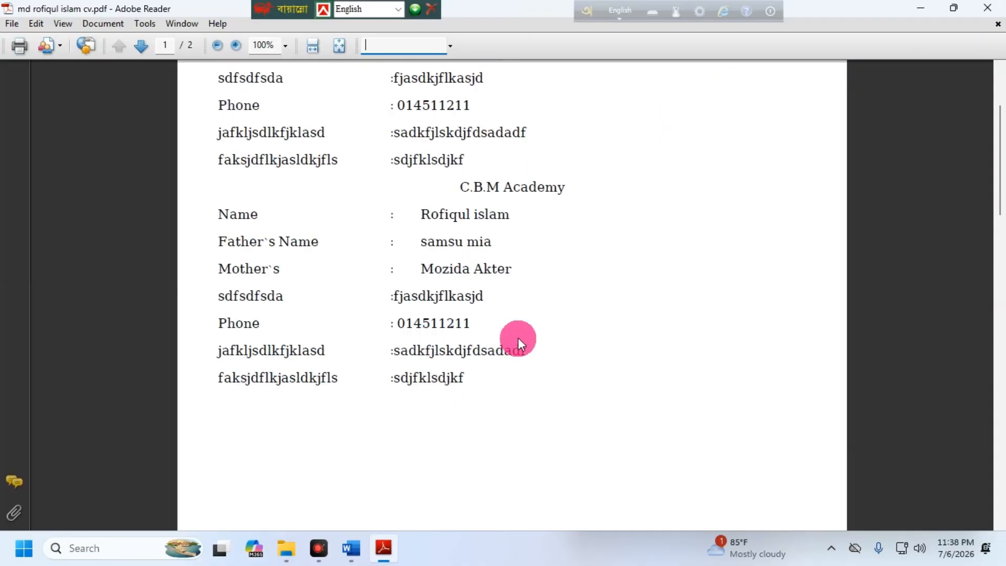
pyautogui.scroll(4, 519, 342)
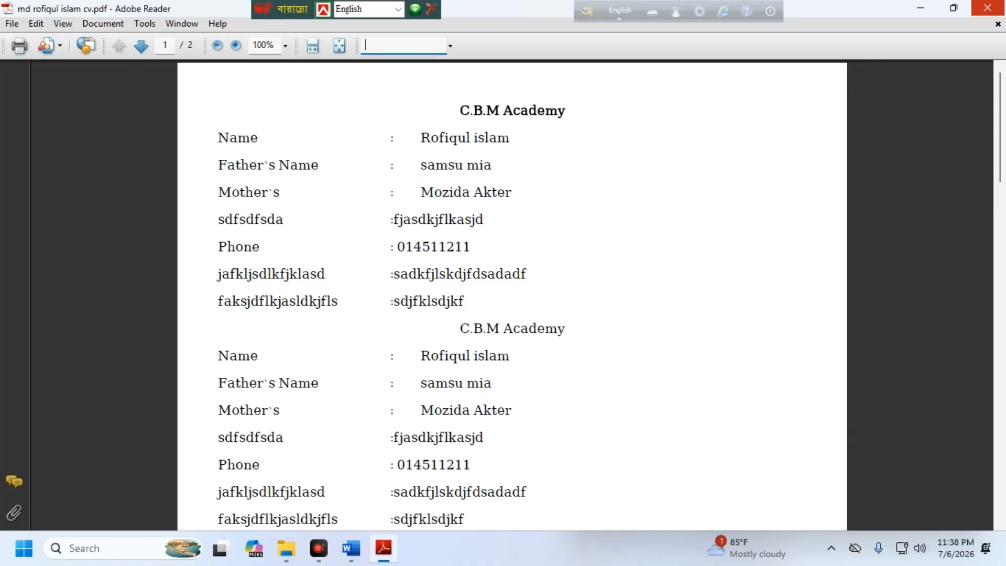
# Step: Close Adobe Reader and the Office file 07-07-2026 folder window, then refresh the desktop
pyautogui.click(987, 9)
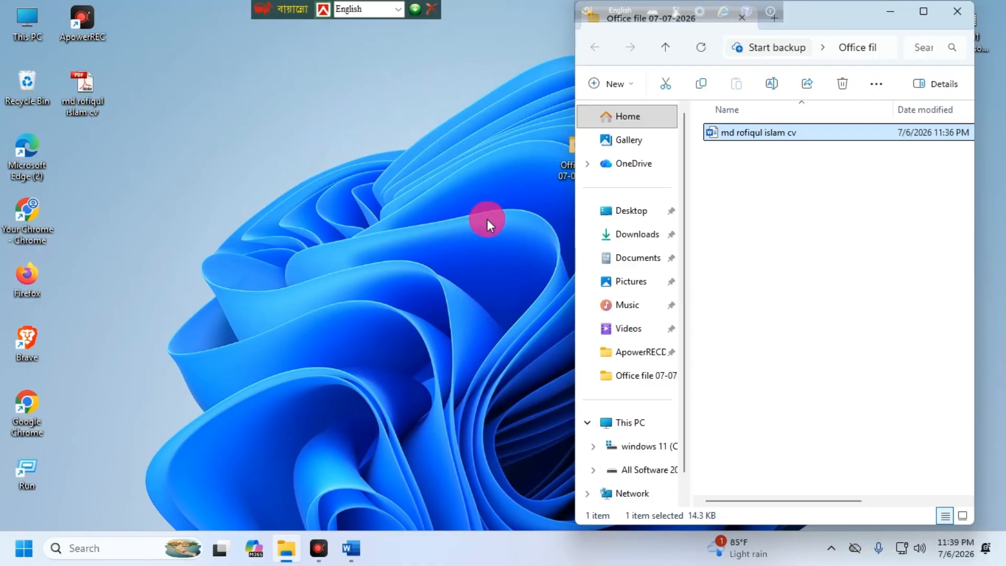
pyautogui.moveTo(823, 1); pyautogui.dragTo(556, 88)
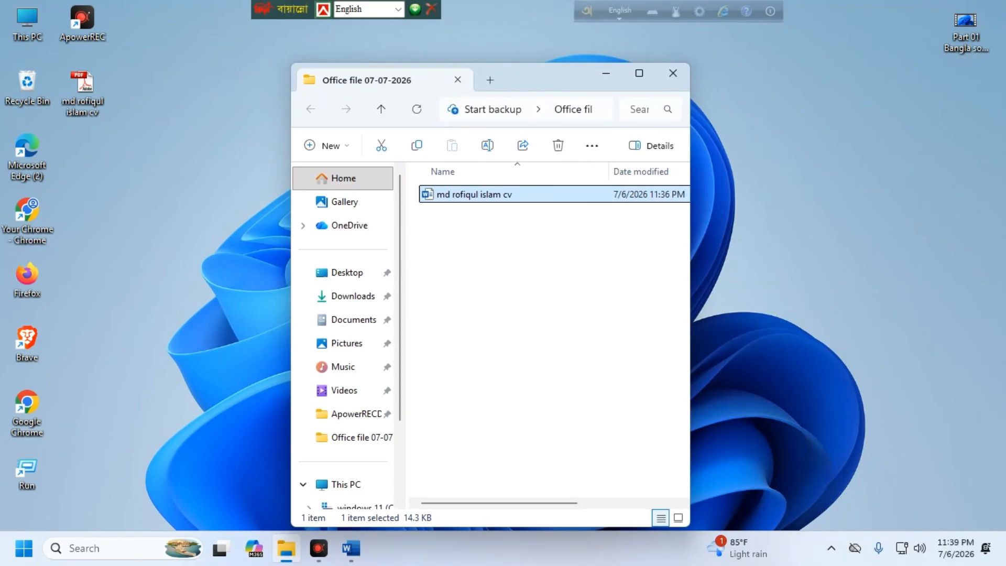
pyautogui.click(456, 198)
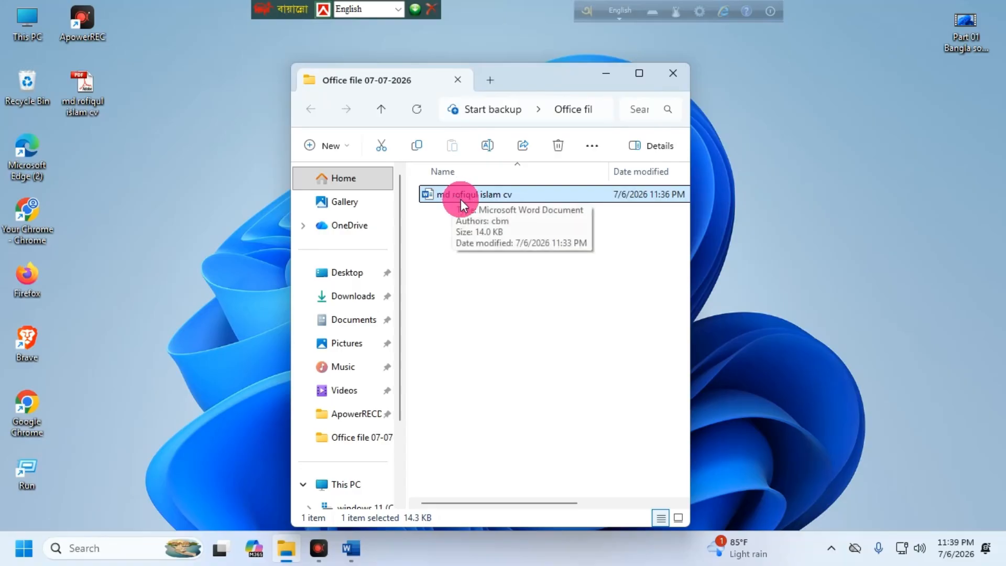
pyautogui.click(681, 75)
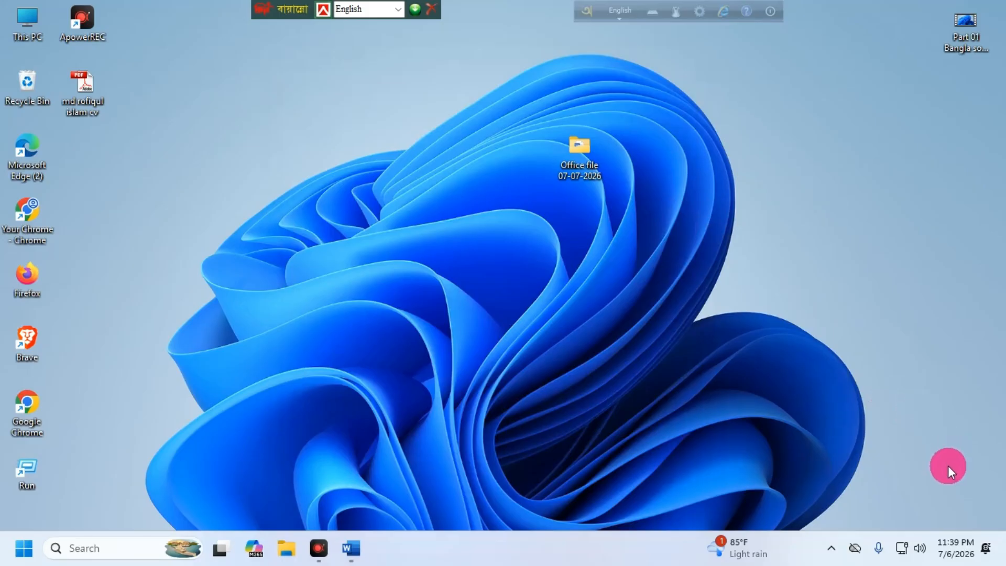
pyautogui.rightClick(866, 156)
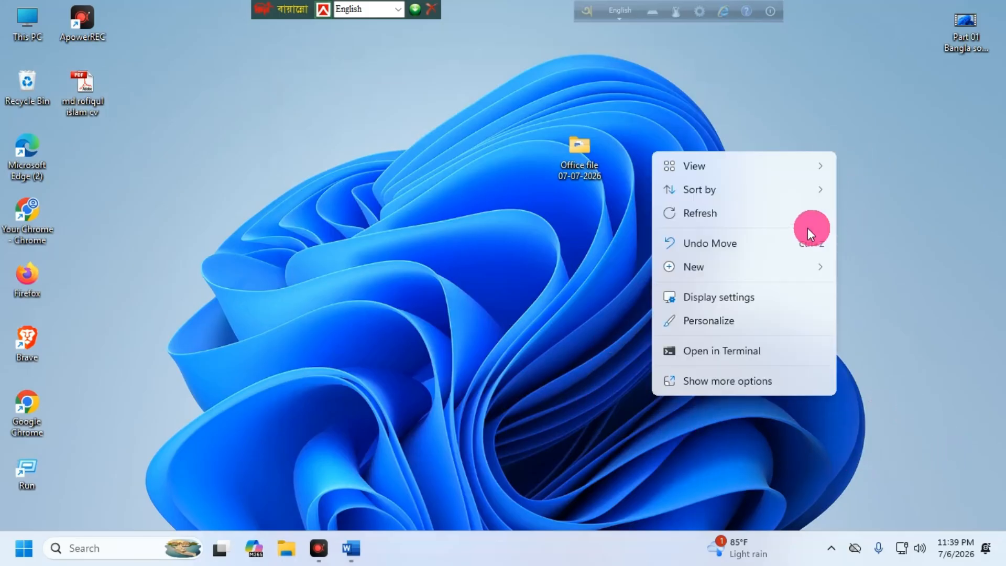
pyautogui.click(735, 220)
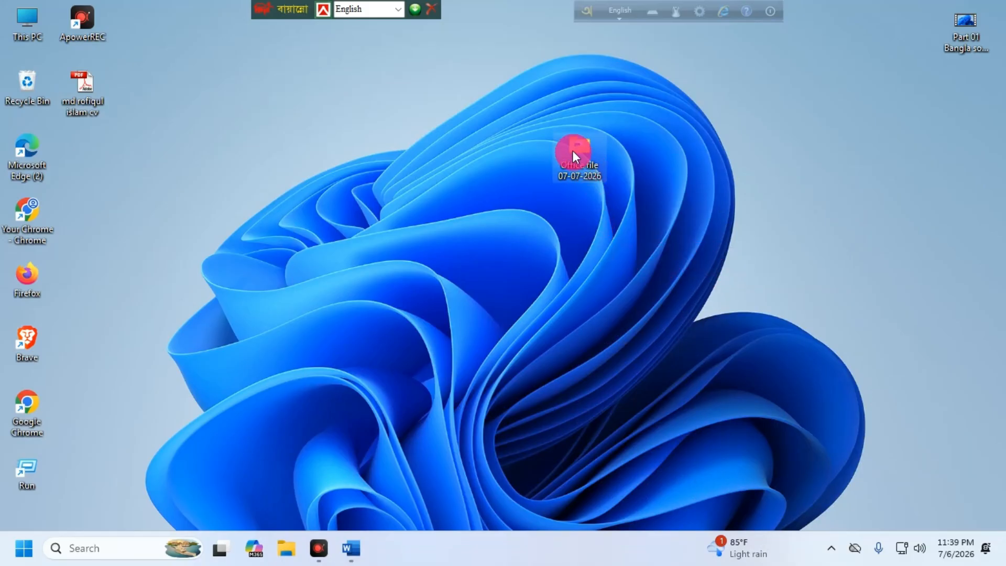
# Step: Drag the CV PDF from the desktop into the Office file 07-07-2026 folder and refresh the desktop
pyautogui.moveTo(572, 150); pyautogui.dragTo(524, 159)
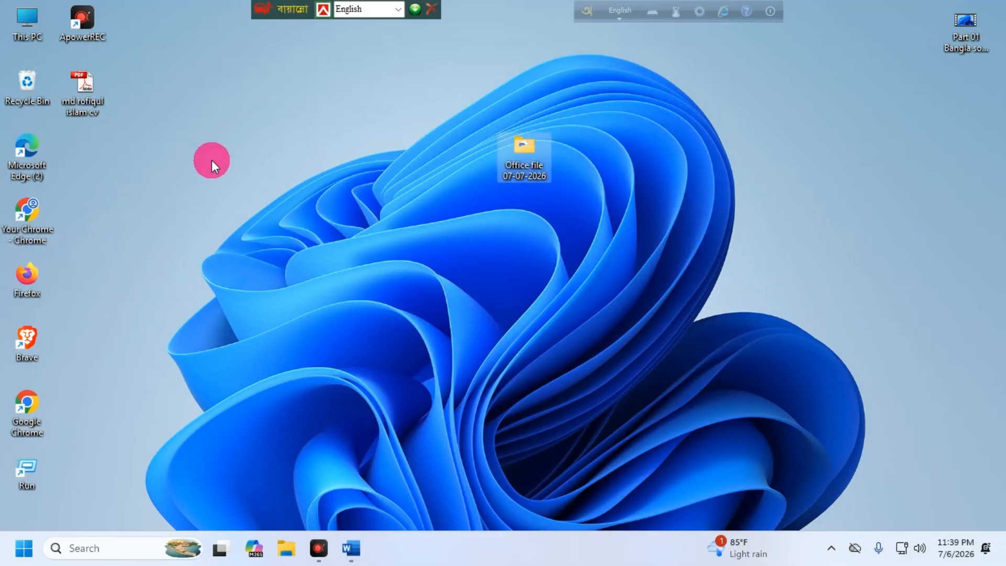
pyautogui.moveTo(85, 91); pyautogui.dragTo(524, 156)
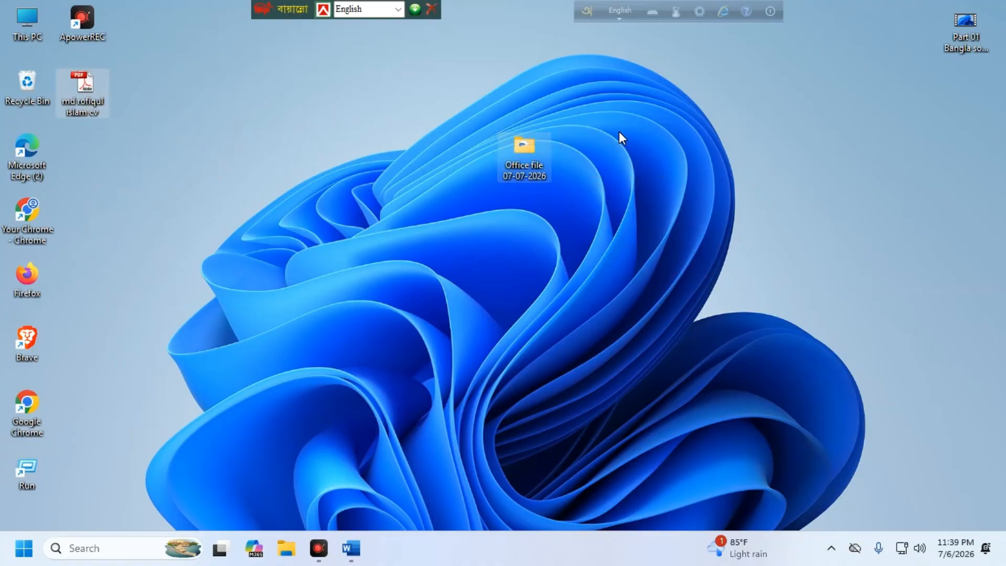
pyautogui.rightClick(618, 132)
pyautogui.click(667, 195)
pyautogui.rightClick(706, 155)
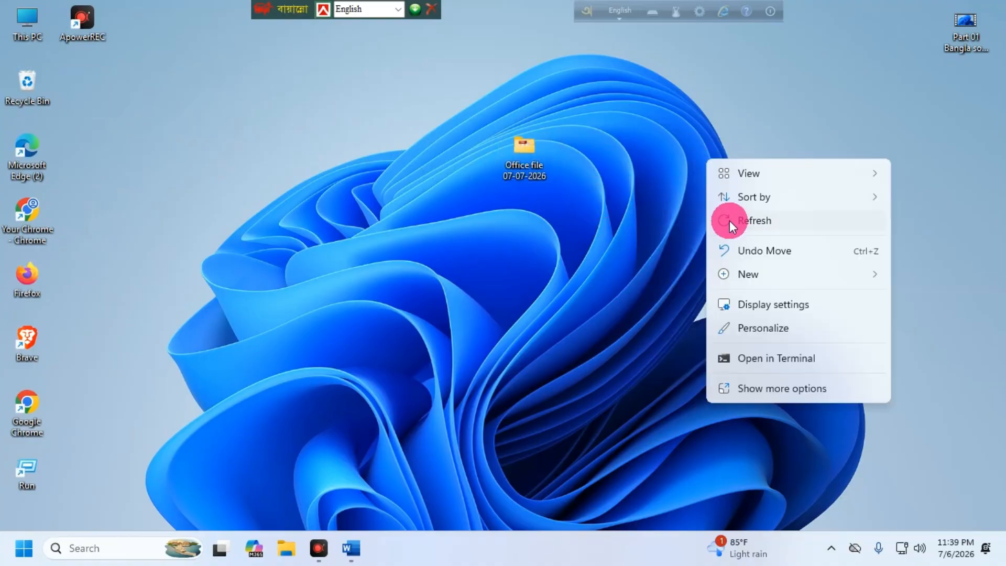
pyautogui.click(730, 220)
pyautogui.rightClick(804, 166)
pyautogui.click(853, 229)
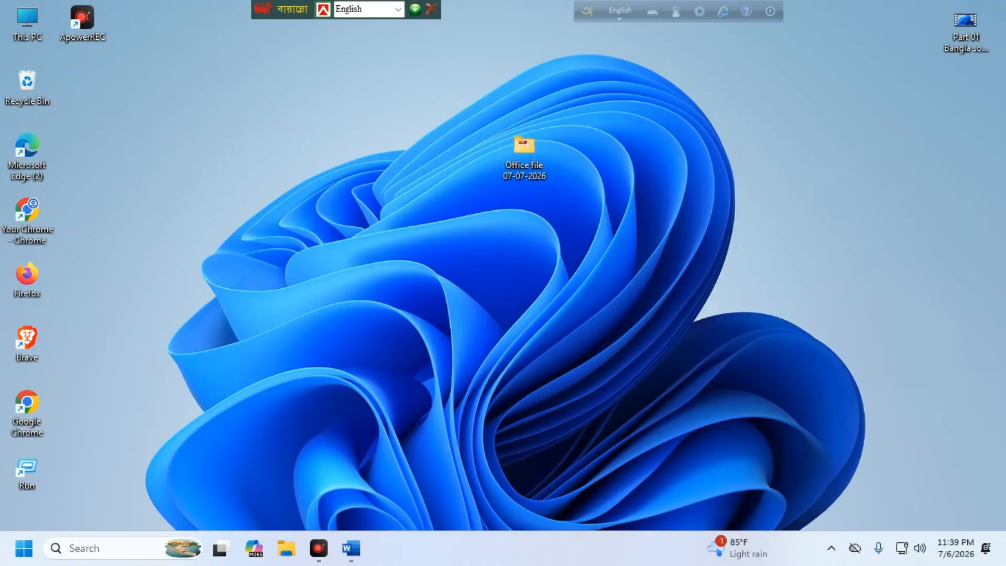
# Step: Open the Office file 07-07-2026 folder to confirm both CV versions are there, then close it
pyautogui.click(457, 145)
pyautogui.doubleClick(524, 149)
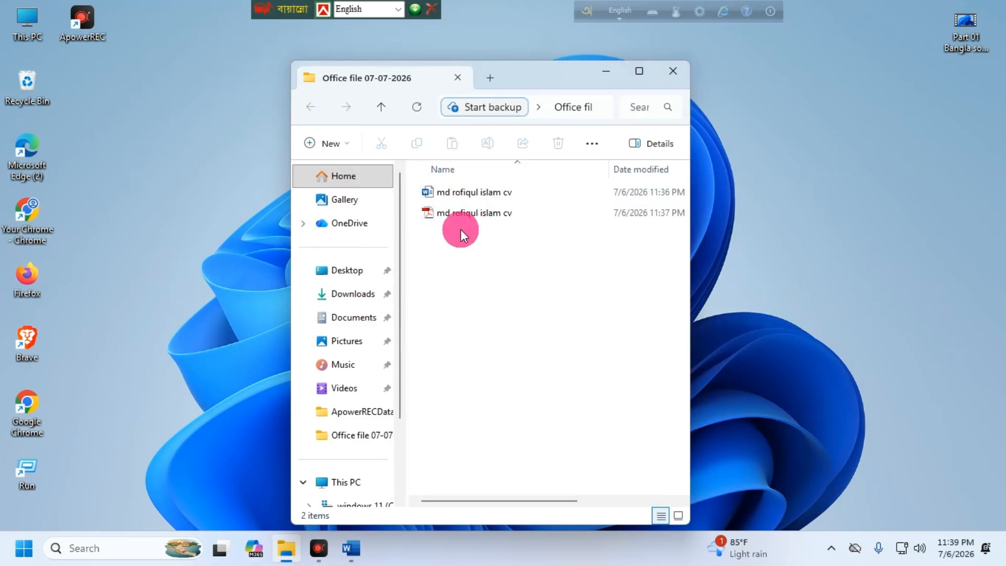
pyautogui.click(676, 71)
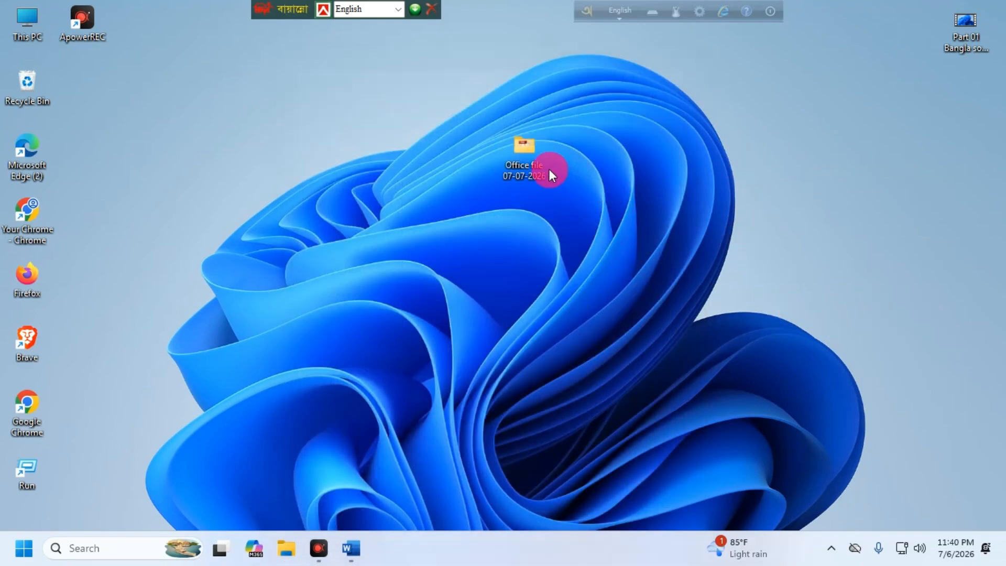
# Step: Add the Office file 07-07-2026 folder to a ZIP archive with WinRAR, dismissing the in-use error report
pyautogui.rightClick(523, 152)
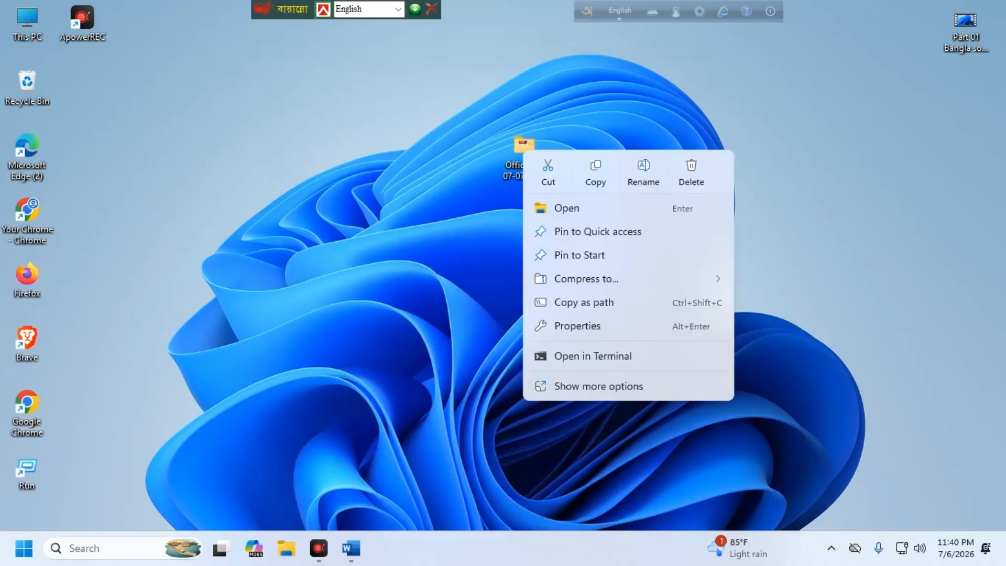
pyautogui.click(441, 253)
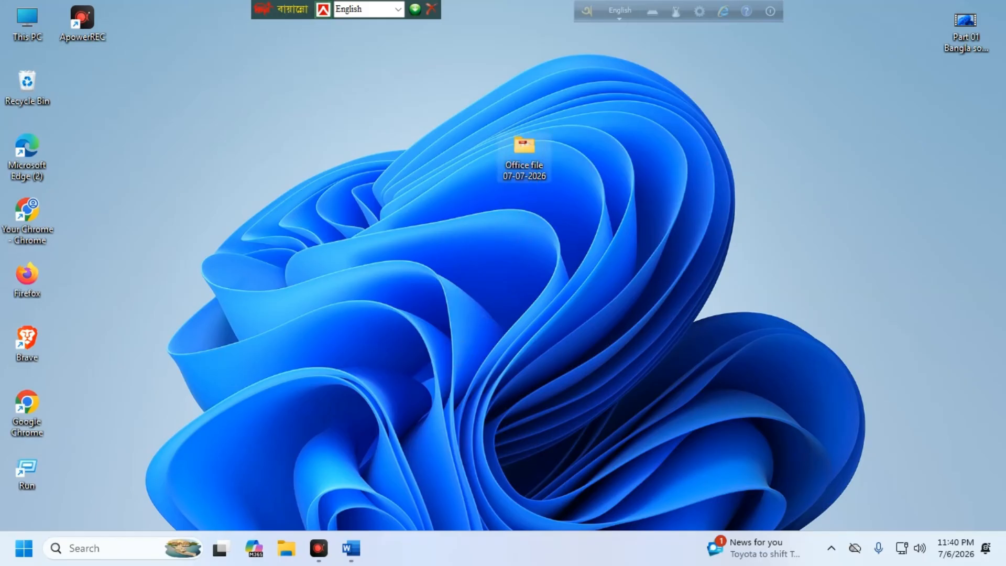
pyautogui.rightClick(523, 149)
pyautogui.click(615, 384)
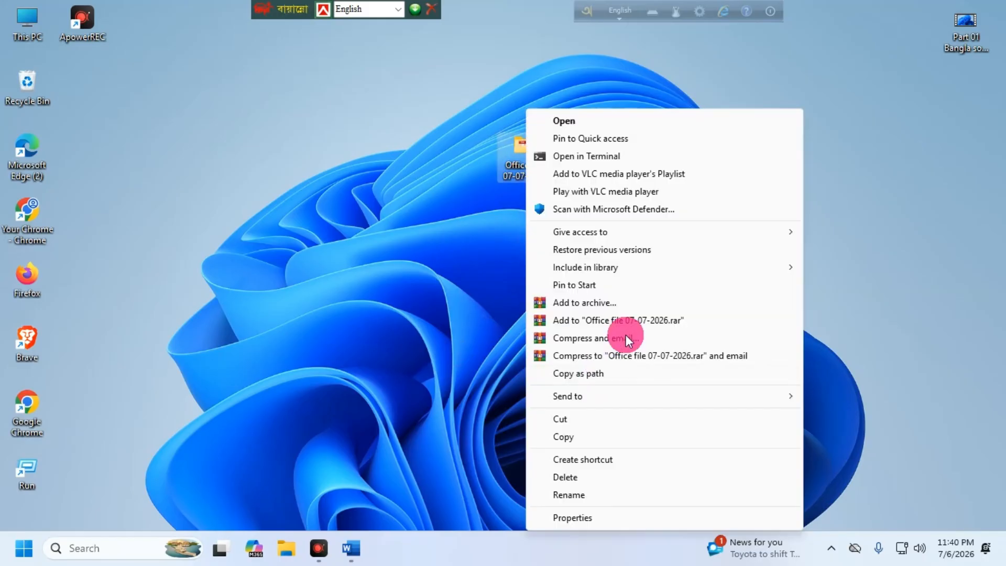
pyautogui.click(578, 303)
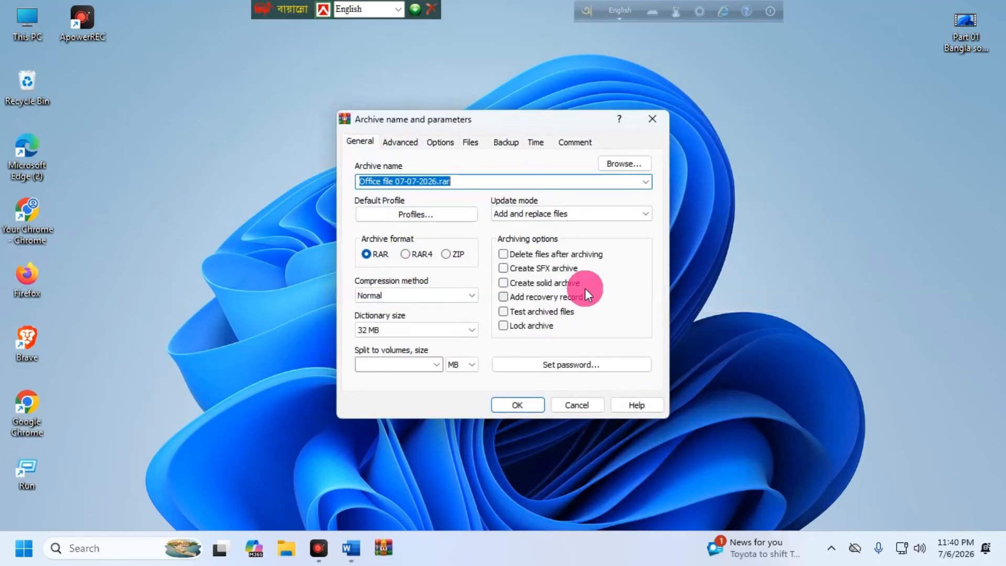
pyautogui.click(449, 254)
pyautogui.click(527, 404)
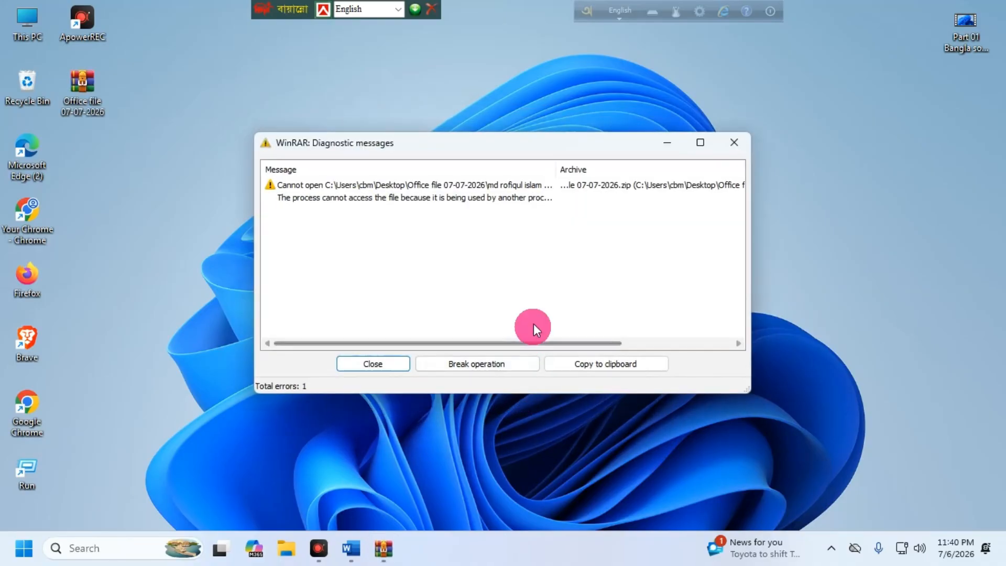
pyautogui.click(734, 144)
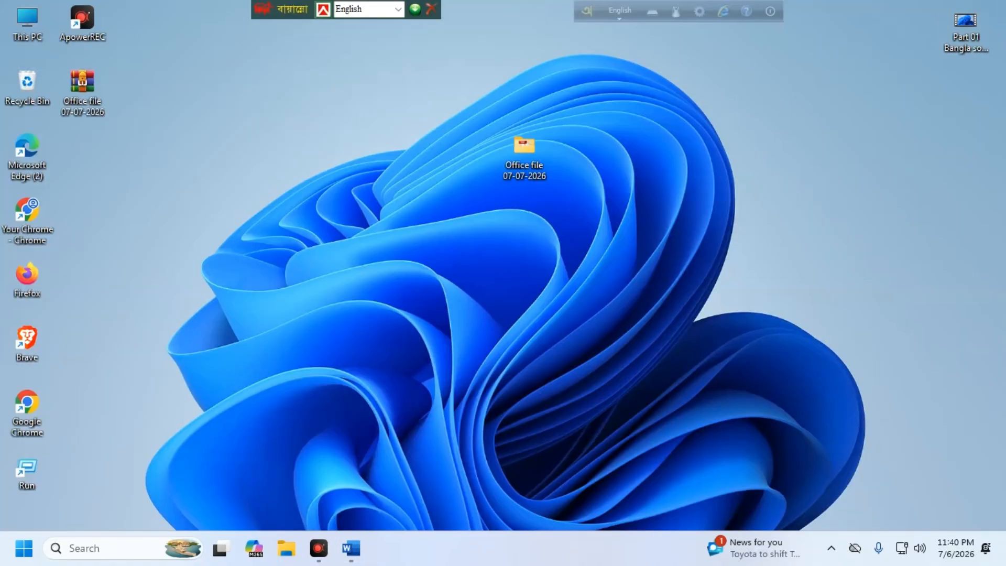
# Step: Close the Word CV document and delete the old Office file archive from the desktop
pyautogui.click(352, 548)
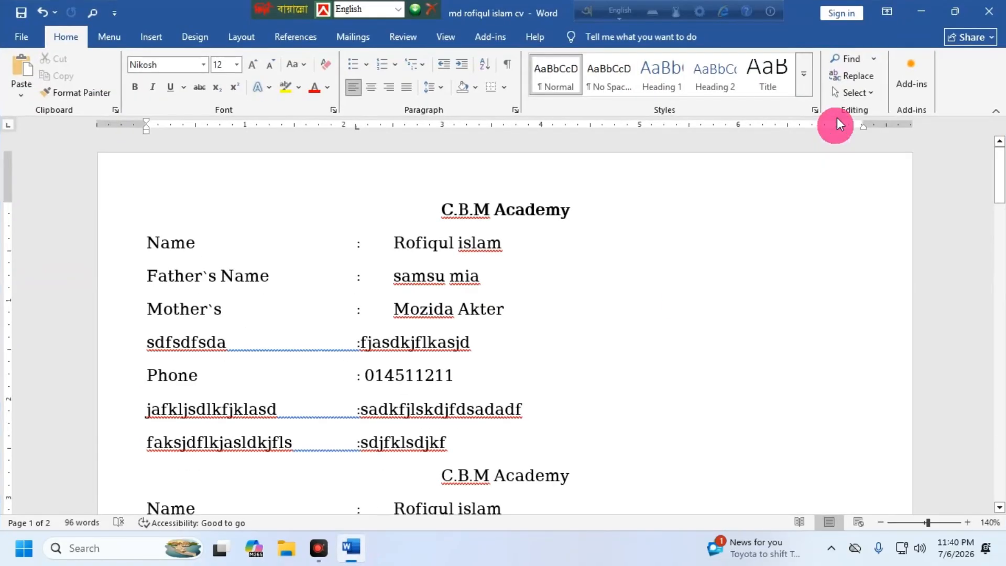
pyautogui.click(993, 8)
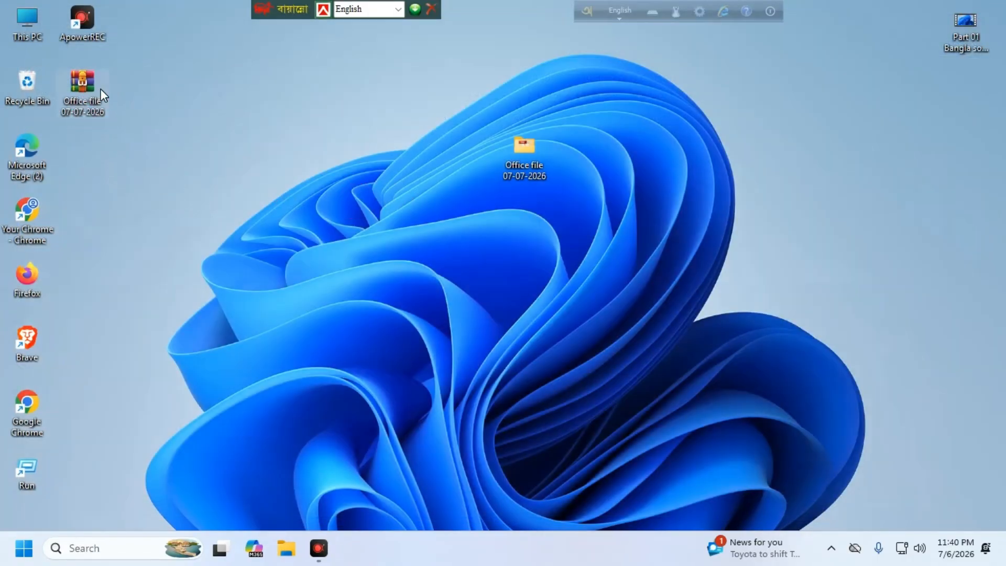
pyautogui.rightClick(103, 93)
pyautogui.click(85, 146)
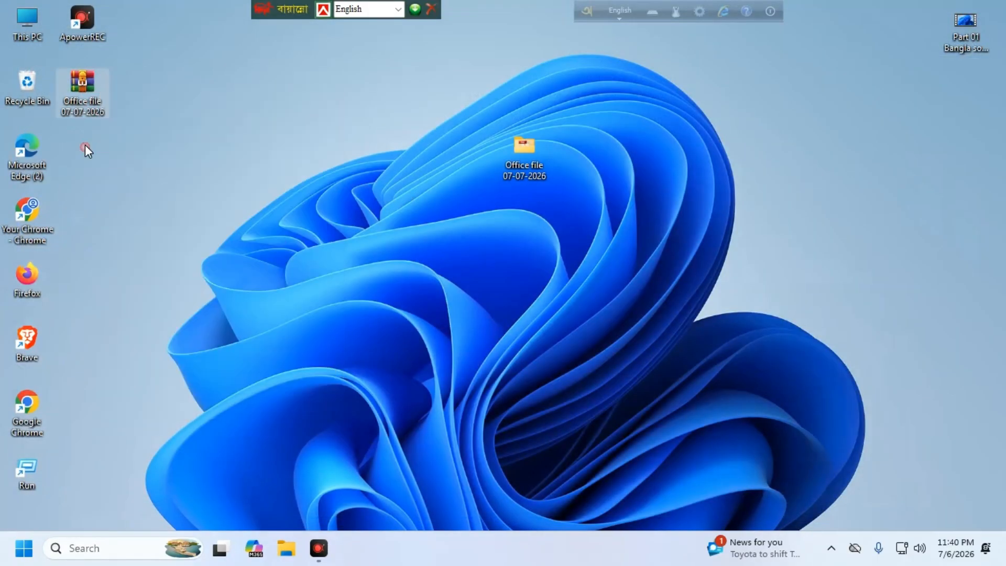
pyautogui.rightClick(82, 92)
pyautogui.click(303, 118)
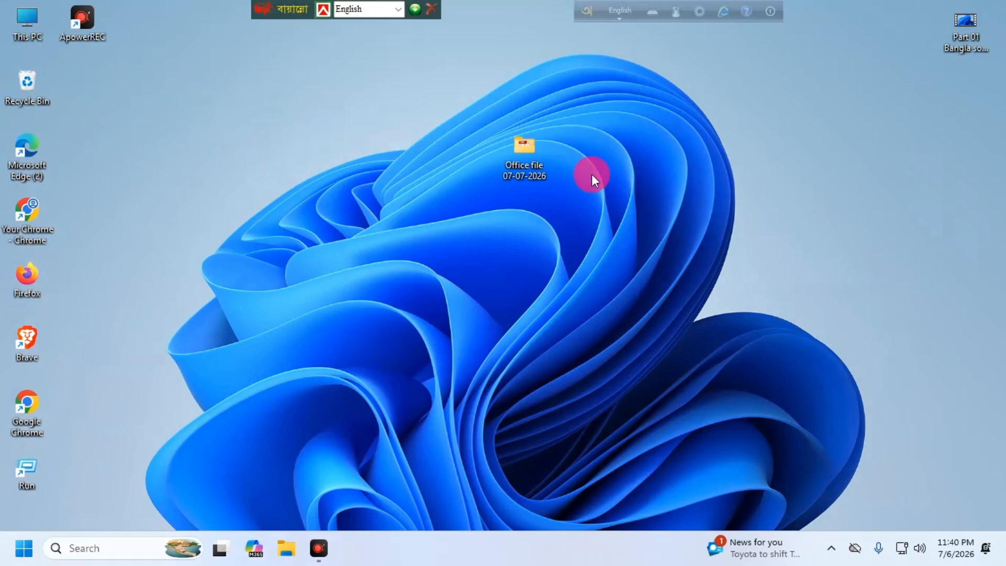
# Step: Archive the Office file 07-07-2026 folder again as a ZIP with WinRAR's Add to archive
pyautogui.rightClick(523, 146)
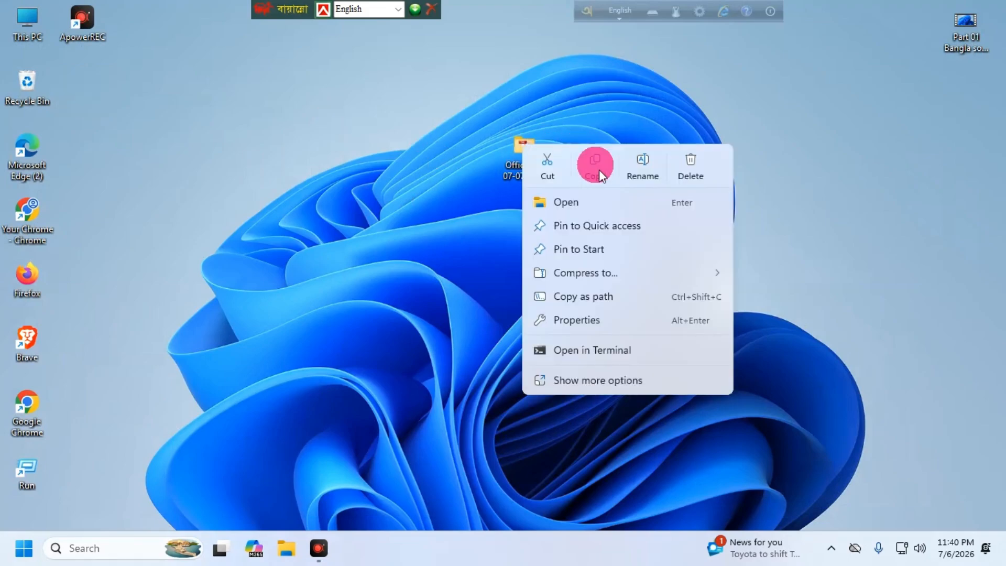
pyautogui.click(593, 375)
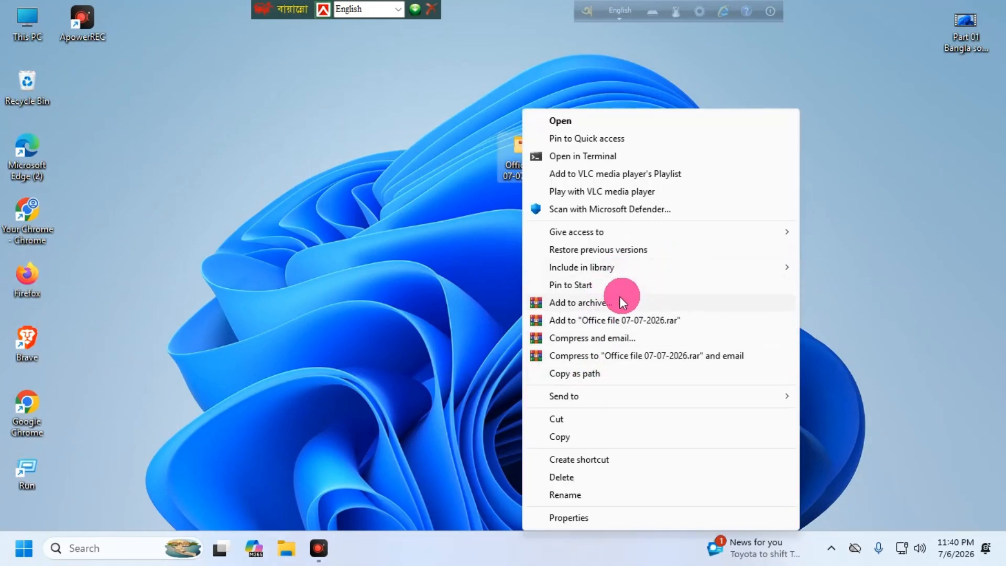
pyautogui.click(592, 302)
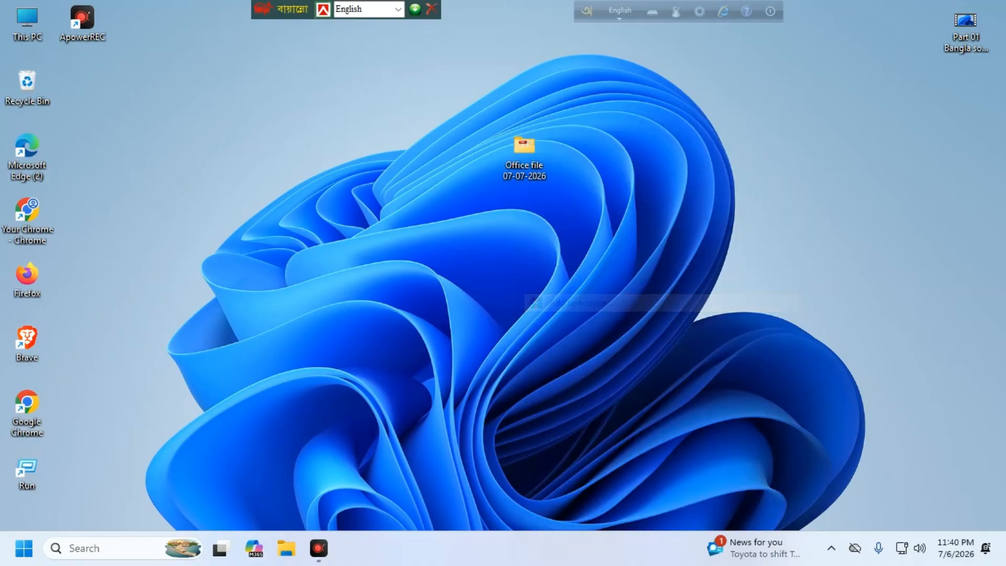
pyautogui.click(449, 254)
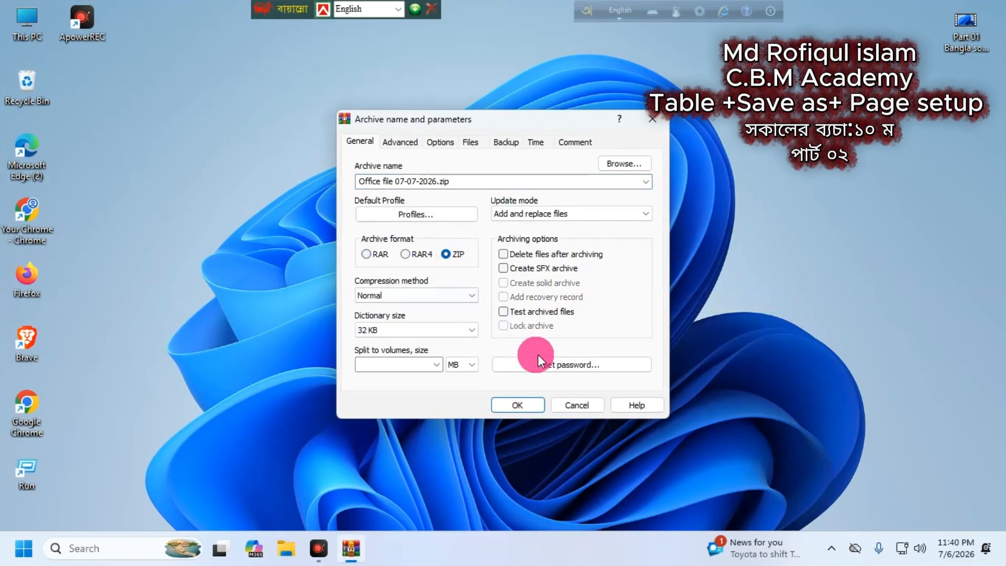
pyautogui.click(526, 405)
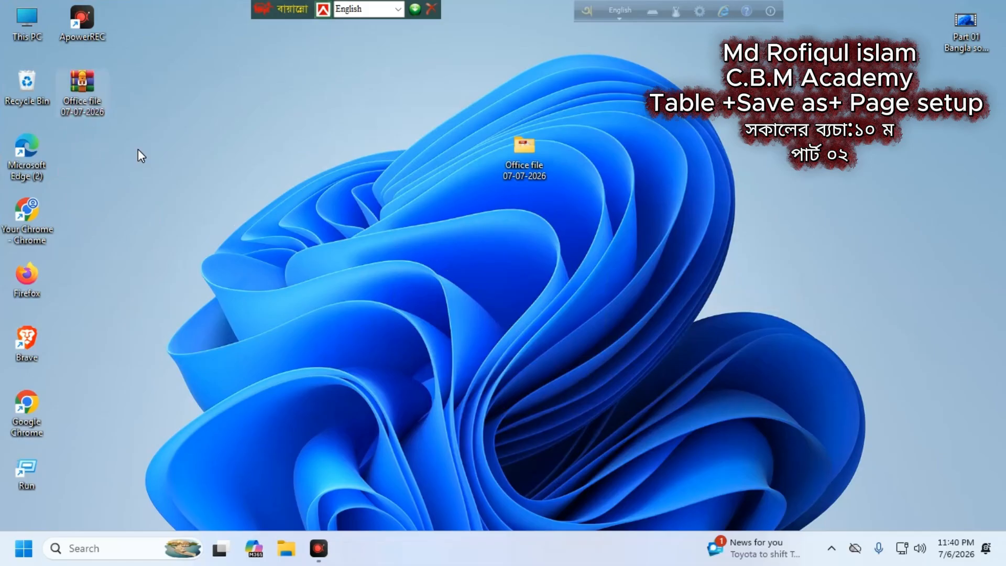
# Step: Arrange the new ZIP archive directly below the Office file folder near the desktop centre
pyautogui.moveTo(82, 89); pyautogui.dragTo(471, 223)
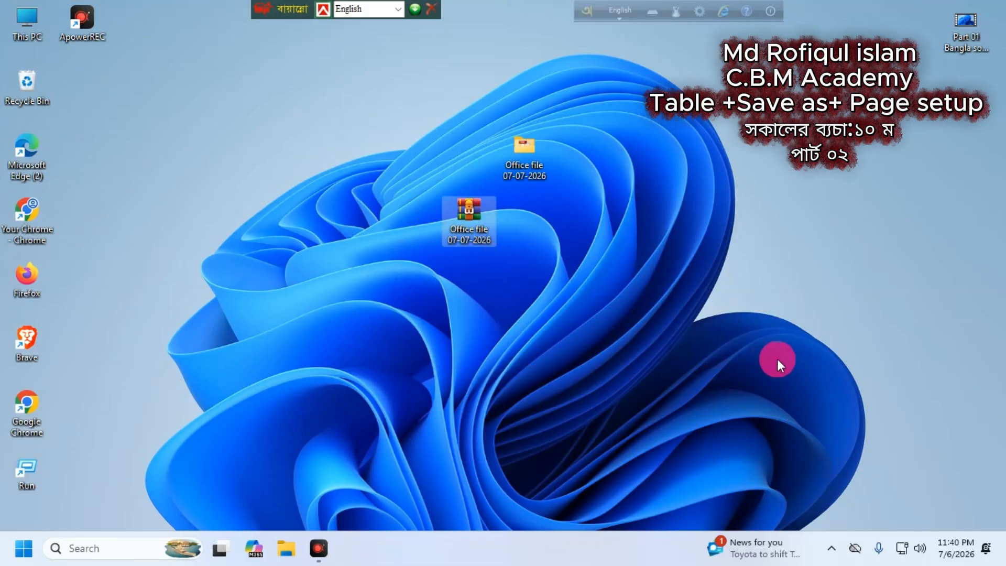
pyautogui.moveTo(474, 218); pyautogui.dragTo(529, 219)
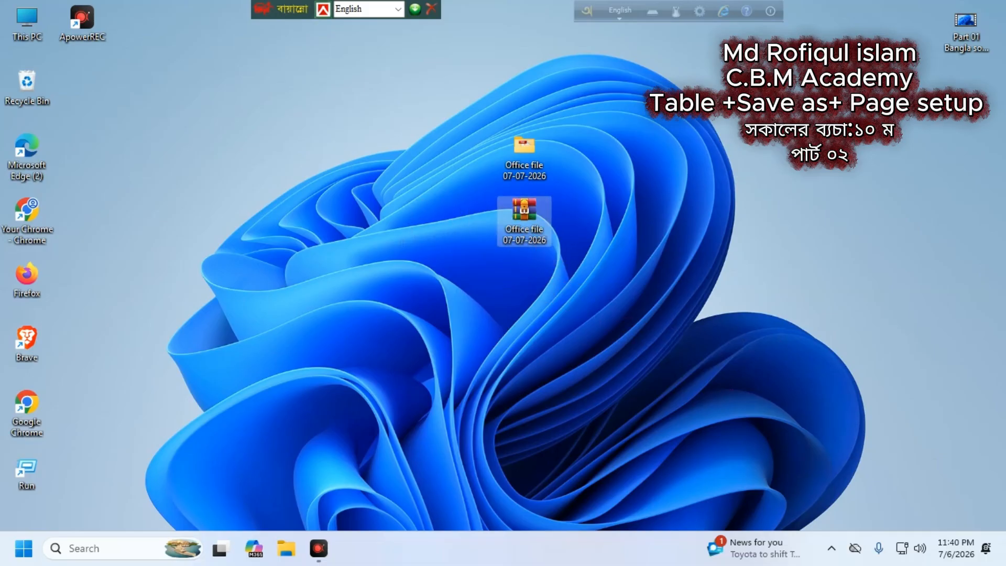
pyautogui.click(519, 163)
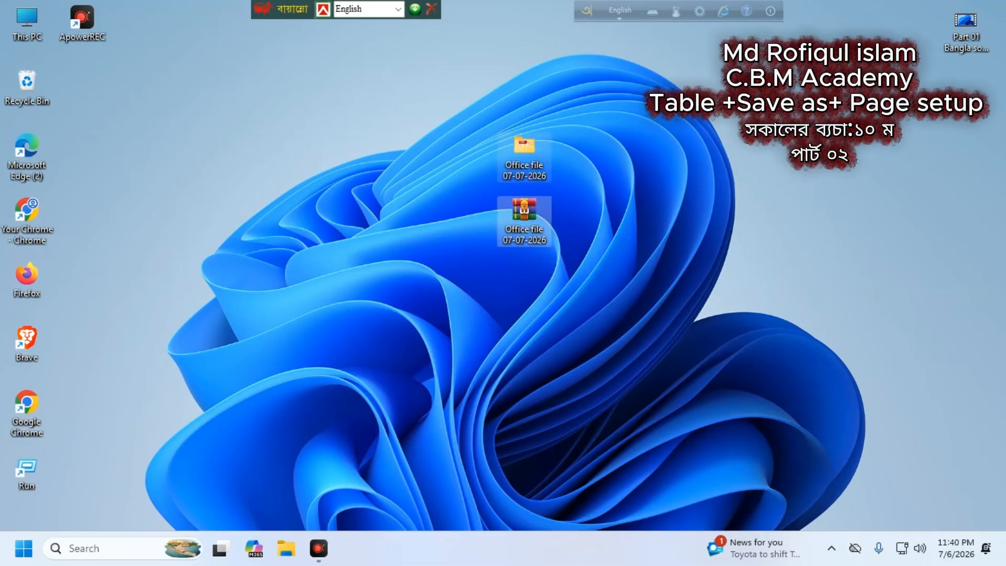
pyautogui.moveTo(521, 153); pyautogui.dragTo(476, 166)
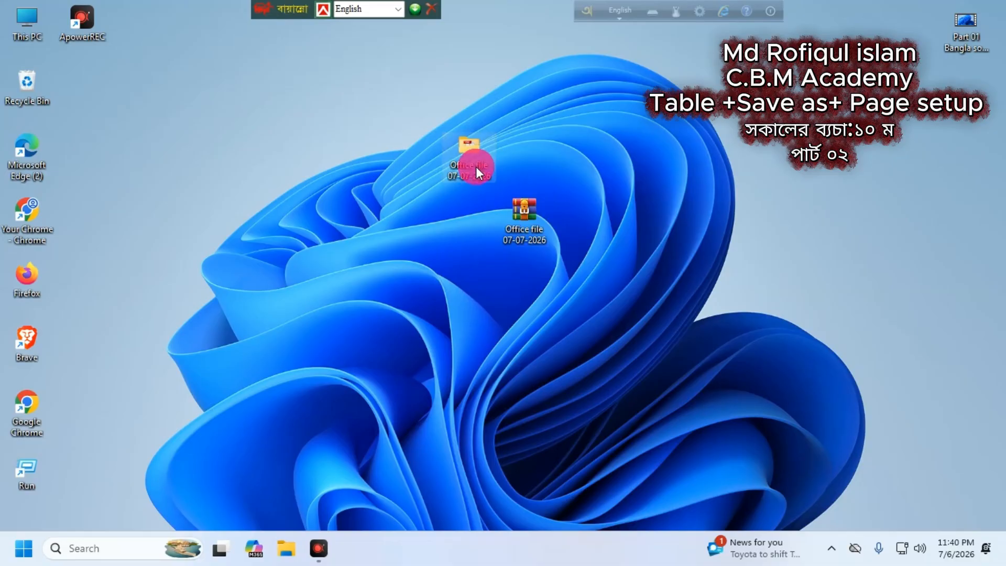
pyautogui.click(521, 228)
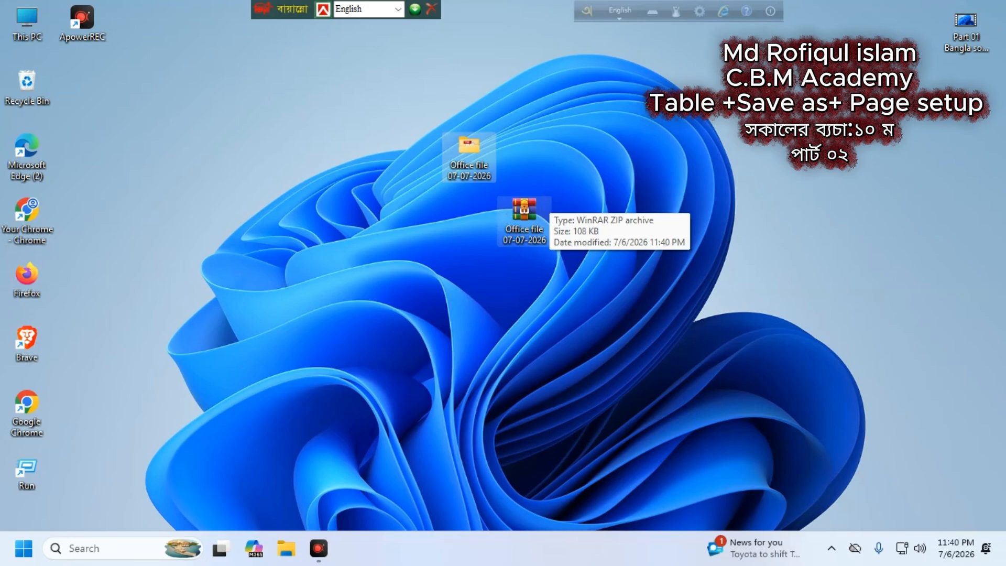
pyautogui.click(533, 245)
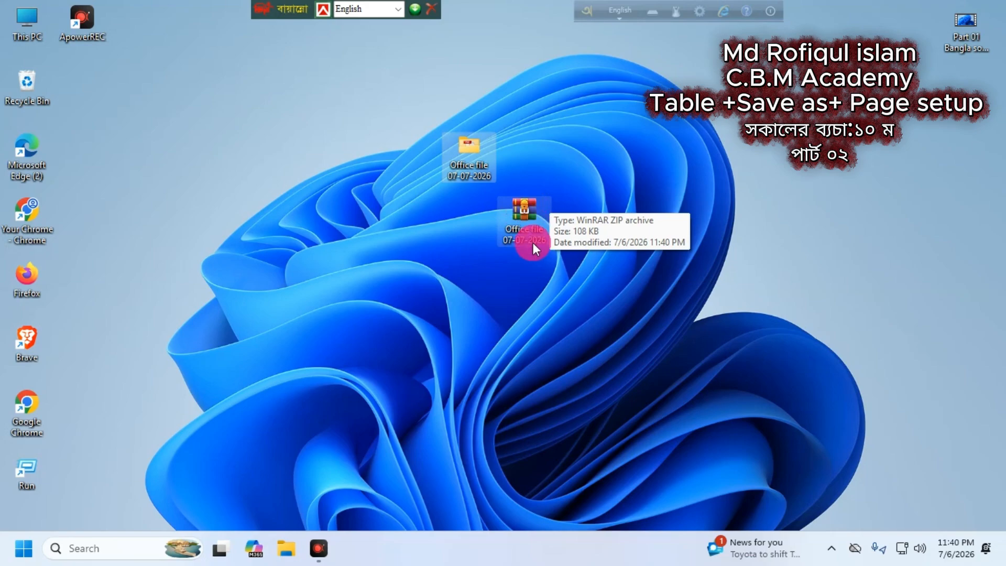
# Step: Delete the original Office file 07-07-2026 folder, leaving only the ZIP archive
pyautogui.rightClick(463, 157)
pyautogui.click(634, 188)
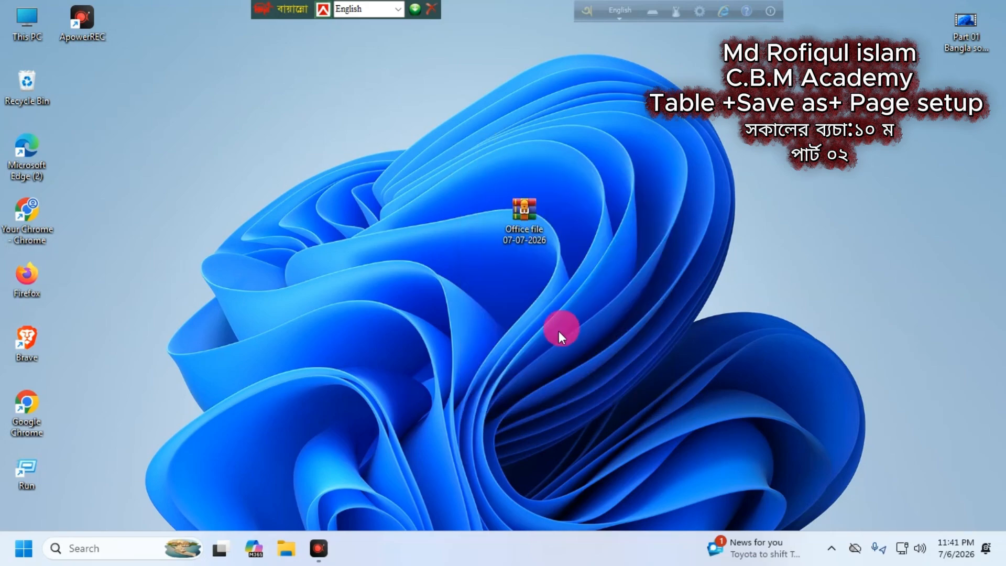
pyautogui.click(519, 215)
# Step: Restore the deleted Office file folder from the Recycle Bin to the desktop
pyautogui.click(383, 182)
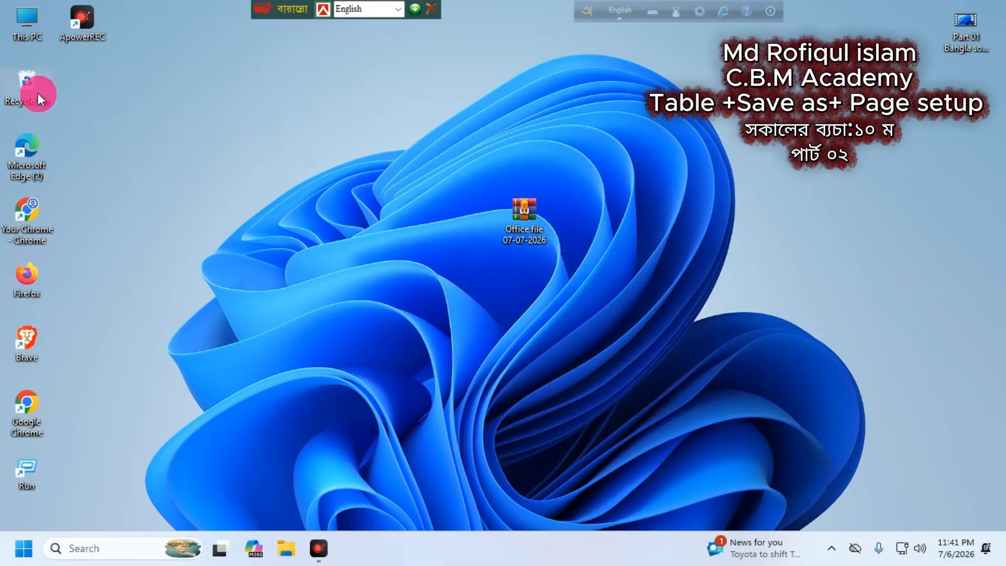
pyautogui.doubleClick(26, 83)
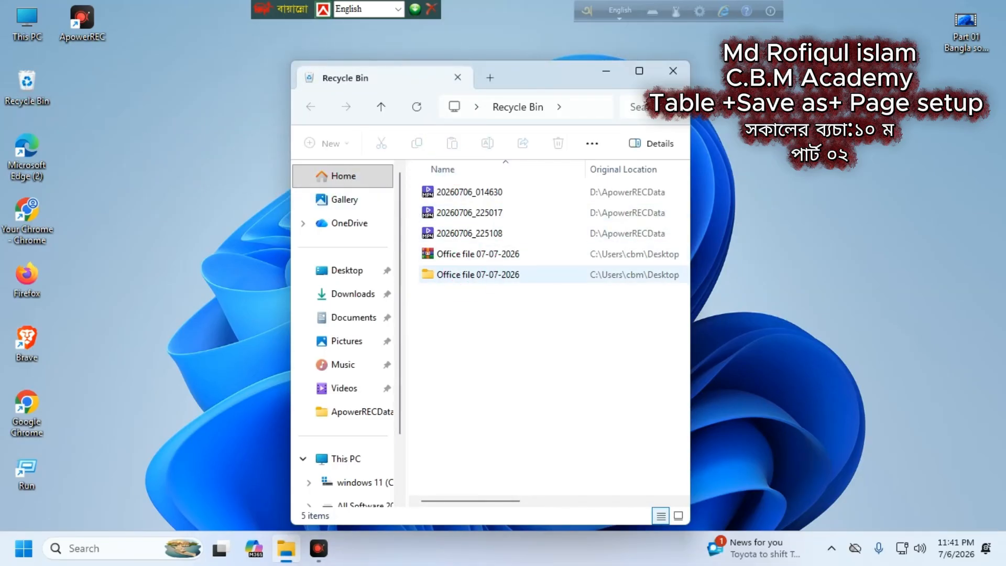
pyautogui.rightClick(463, 274)
pyautogui.click(522, 330)
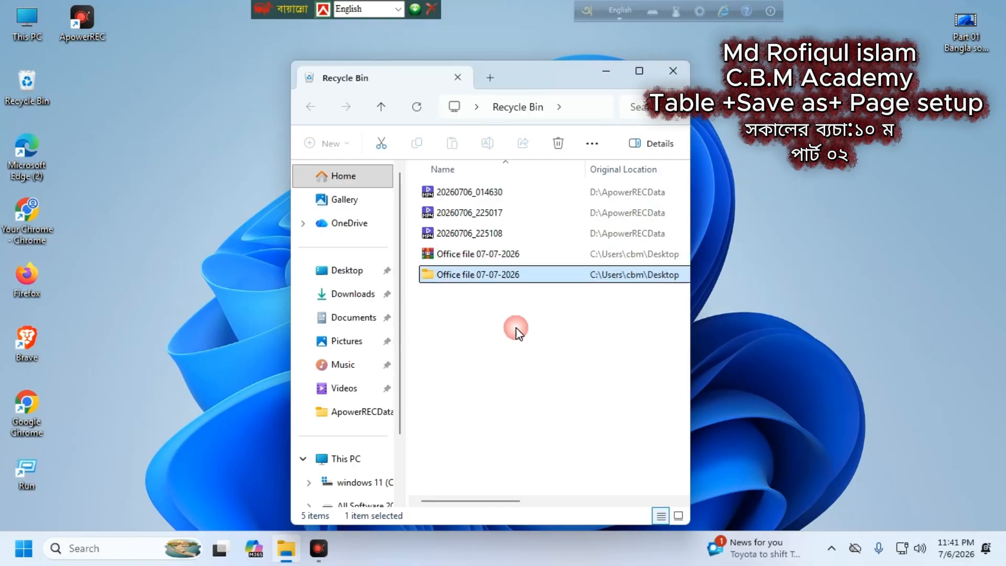
pyautogui.click(672, 71)
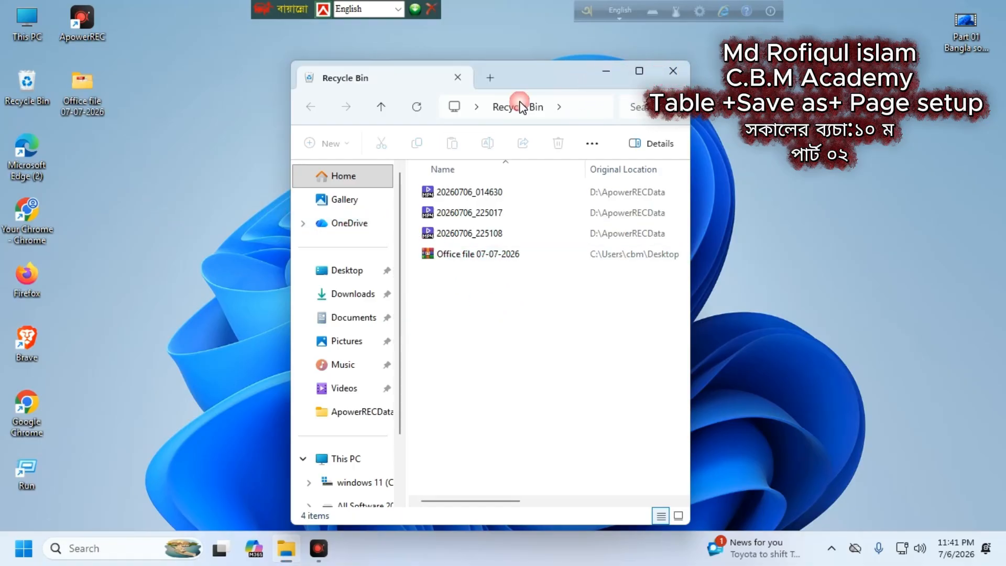
# Step: Delete the folder again and empty the Recycle Bin, permanently removing its five items
pyautogui.rightClick(83, 92)
pyautogui.click(247, 112)
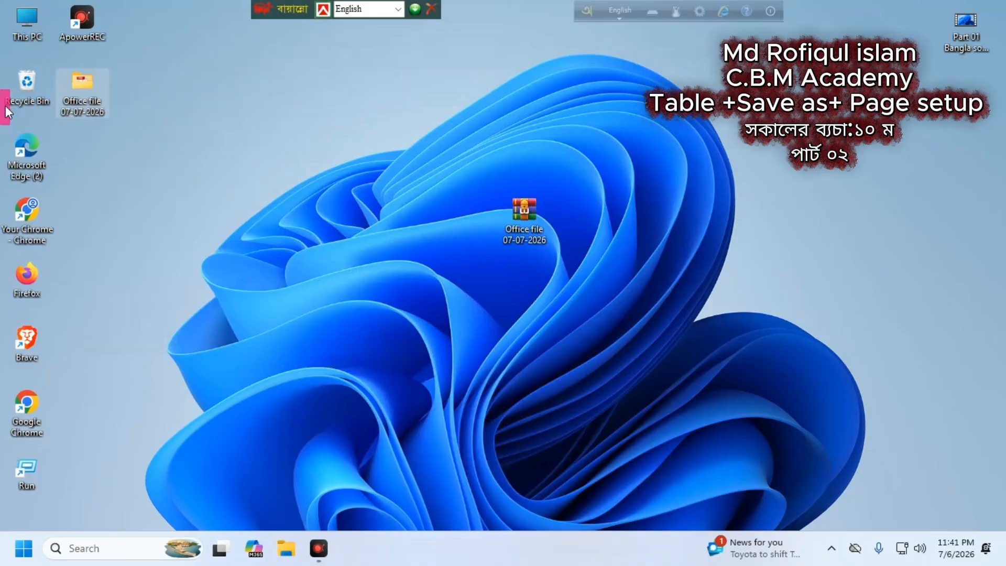
pyautogui.rightClick(31, 80)
pyautogui.click(125, 162)
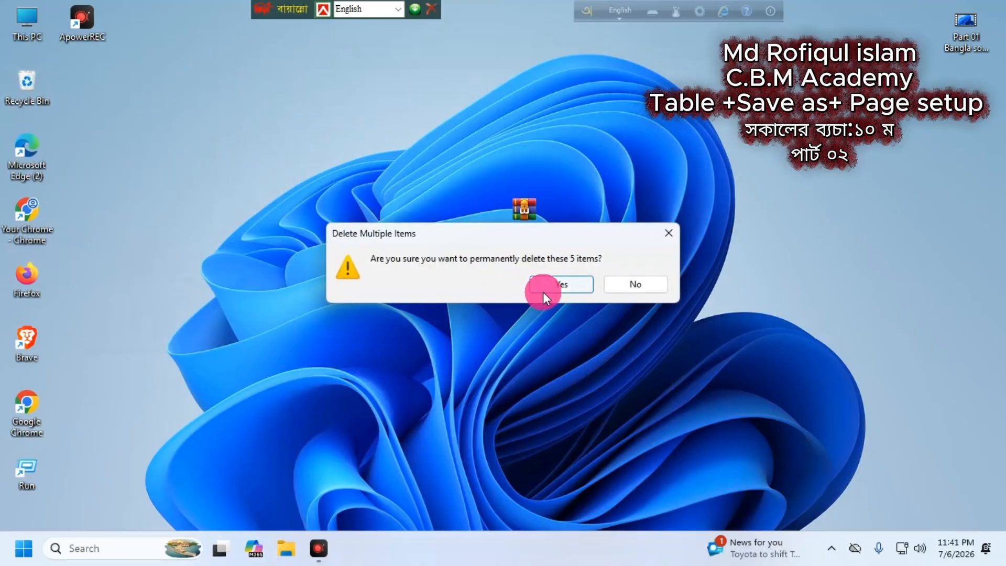
pyautogui.click(579, 284)
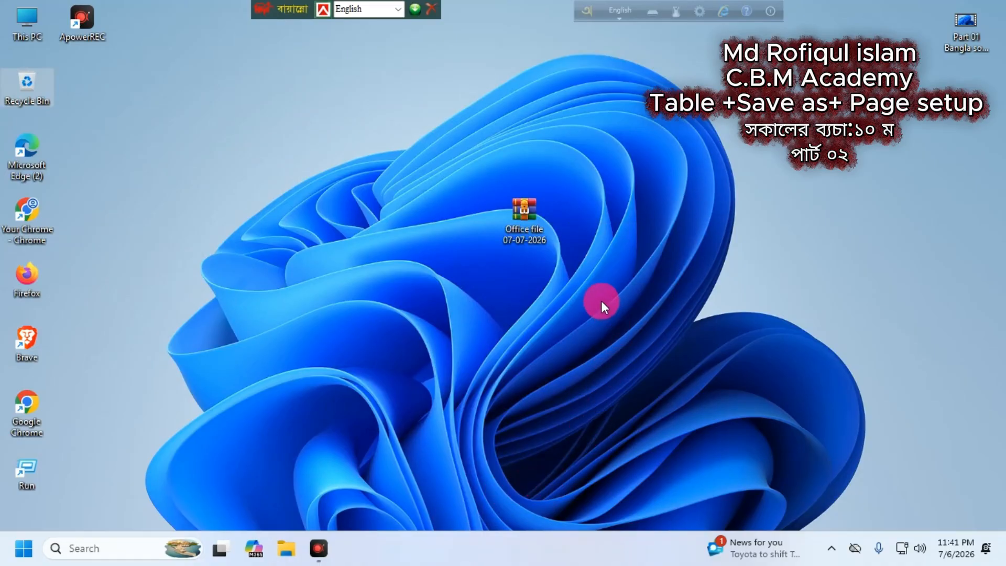
pyautogui.moveTo(525, 238); pyautogui.dragTo(637, 178)
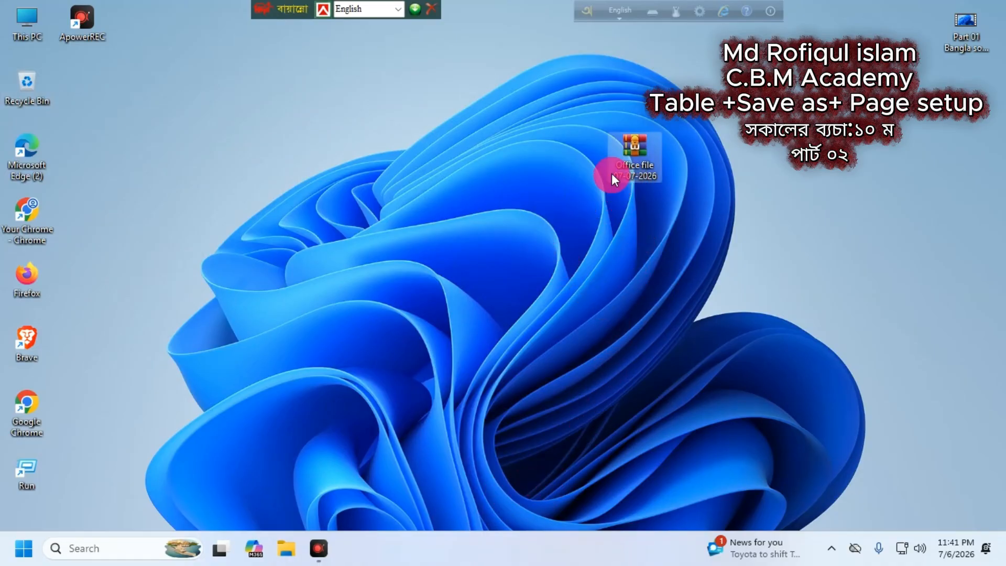
# Step: Extract the ZIP archive with WinRAR into an Office file 07-07-2026 folder
pyautogui.rightClick(637, 145)
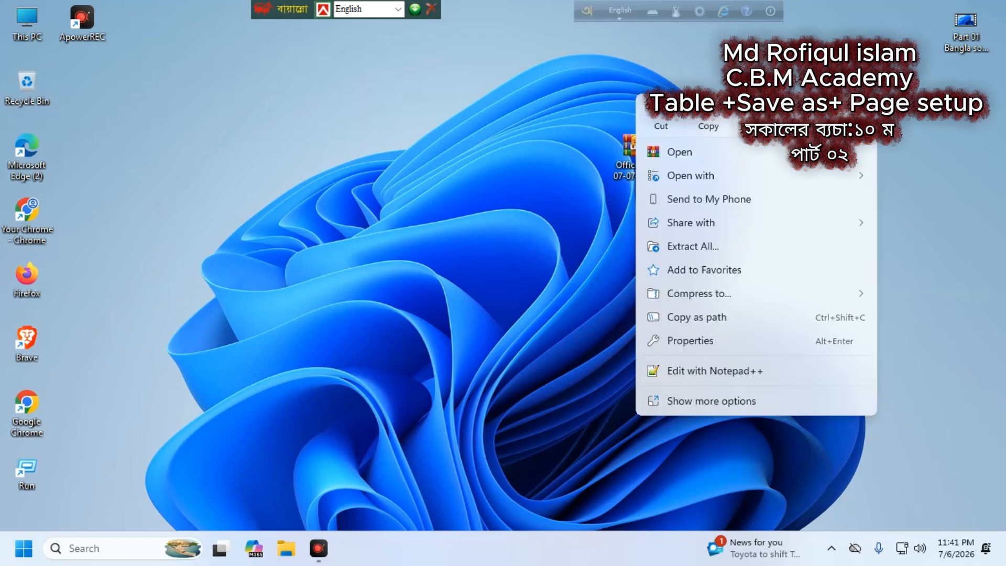
pyautogui.click(692, 402)
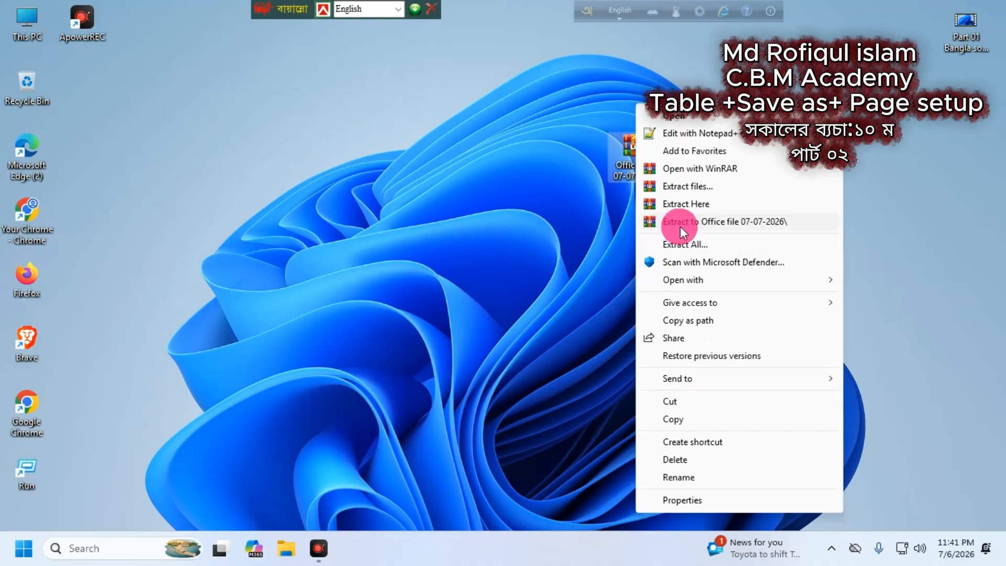
pyautogui.click(742, 221)
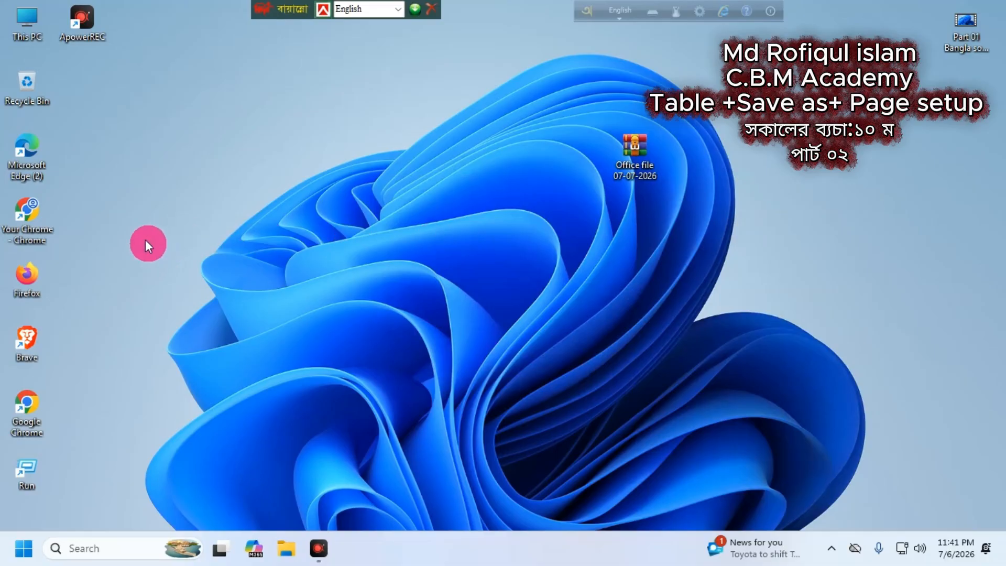
# Step: Open the extracted folder to check both CV files, then place the ZIP beneath it
pyautogui.moveTo(79, 89); pyautogui.dragTo(322, 206)
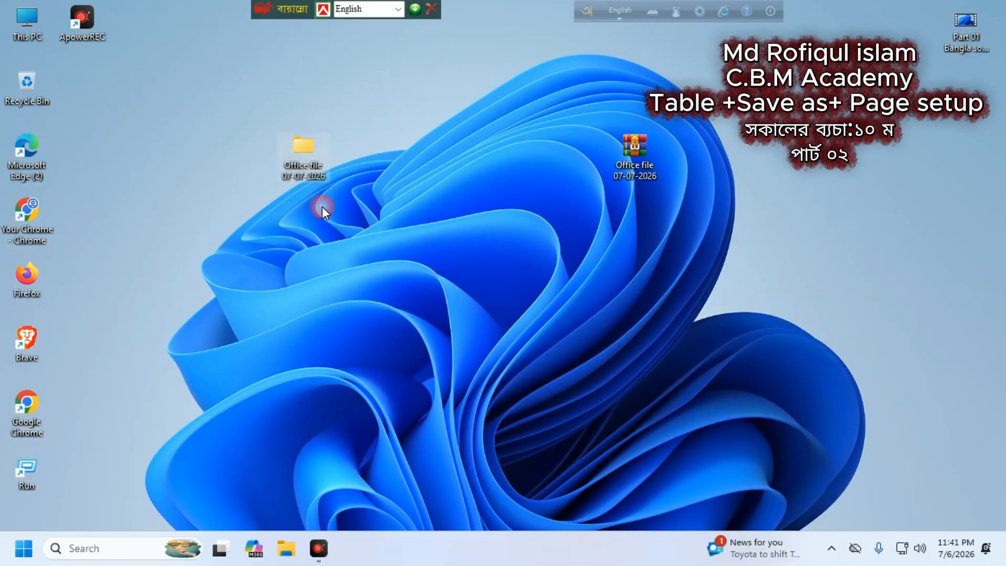
pyautogui.doubleClick(303, 152)
pyautogui.doubleClick(444, 192)
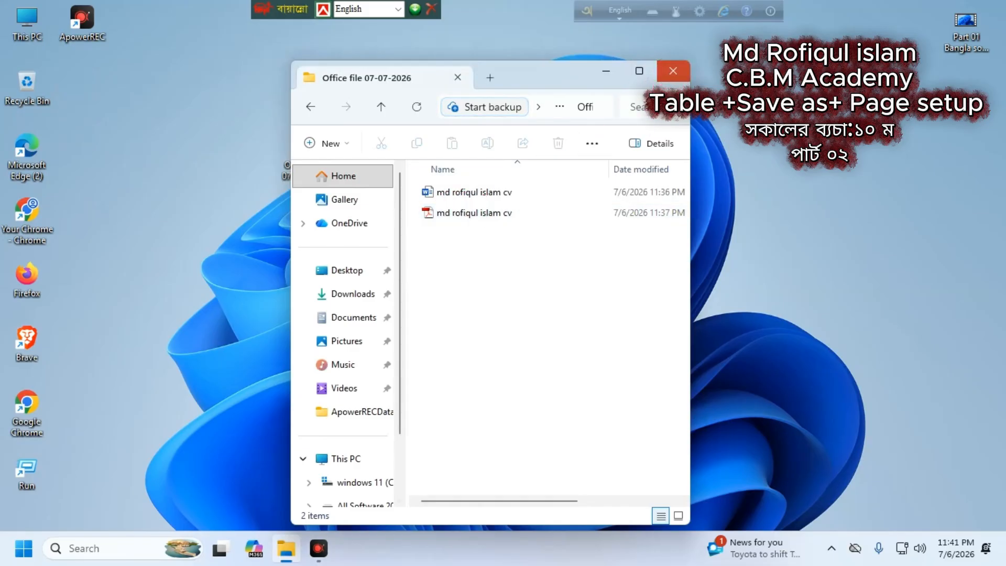
pyautogui.click(673, 70)
pyautogui.moveTo(629, 155); pyautogui.dragTo(299, 220)
pyautogui.click(776, 277)
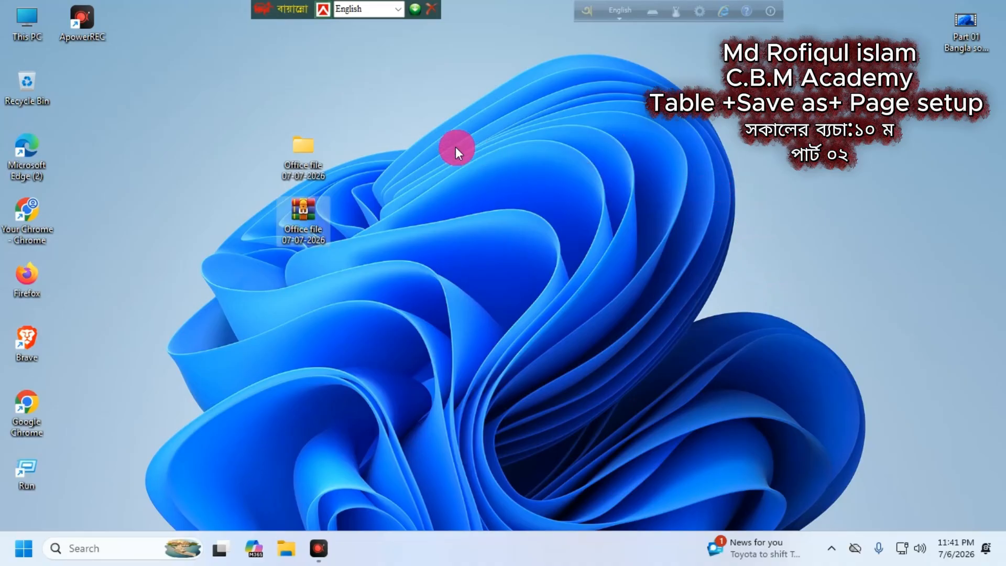